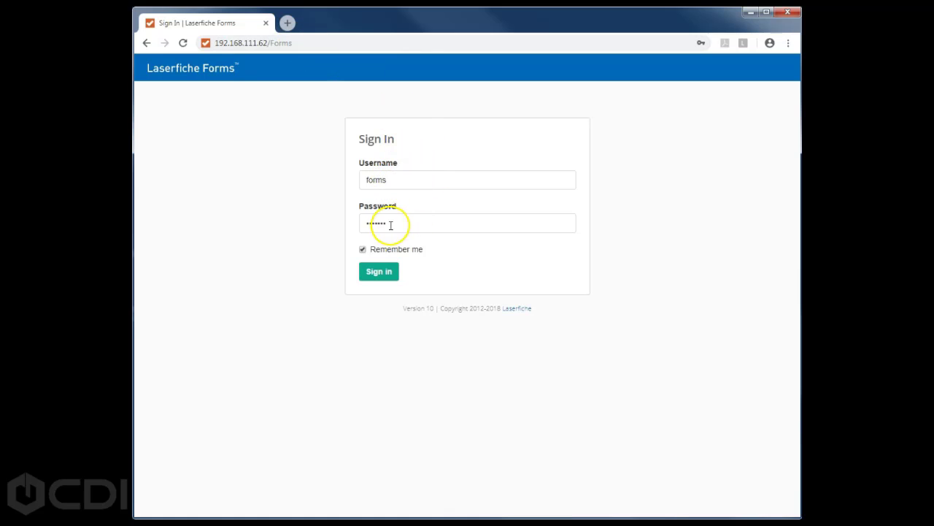
- Sign in and list My Tasks > Open Tasks, showing Vacation Request Supervisor Approval
click(380, 271)
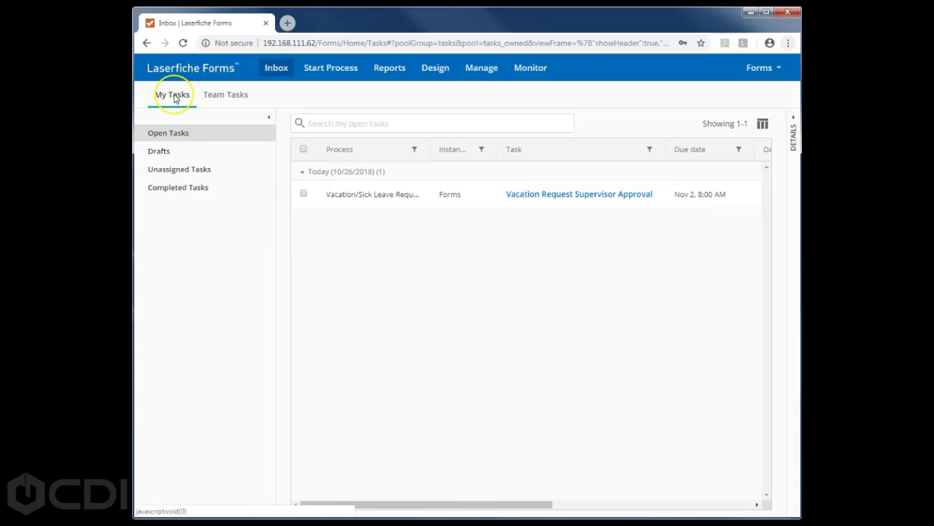
click(181, 136)
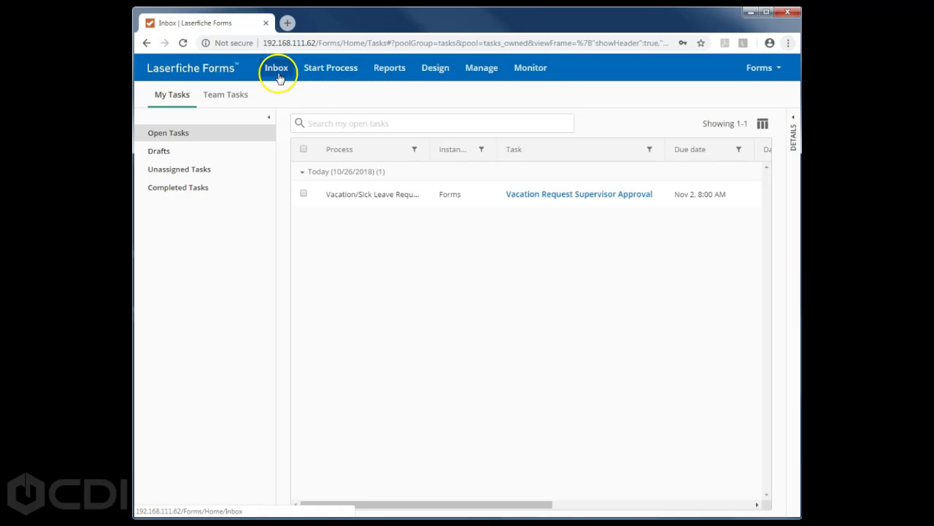
click(177, 100)
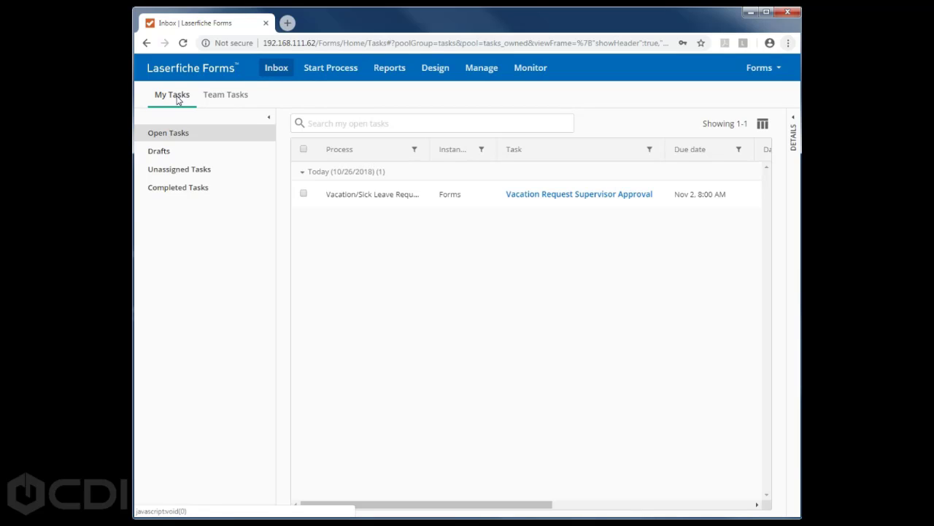
click(182, 132)
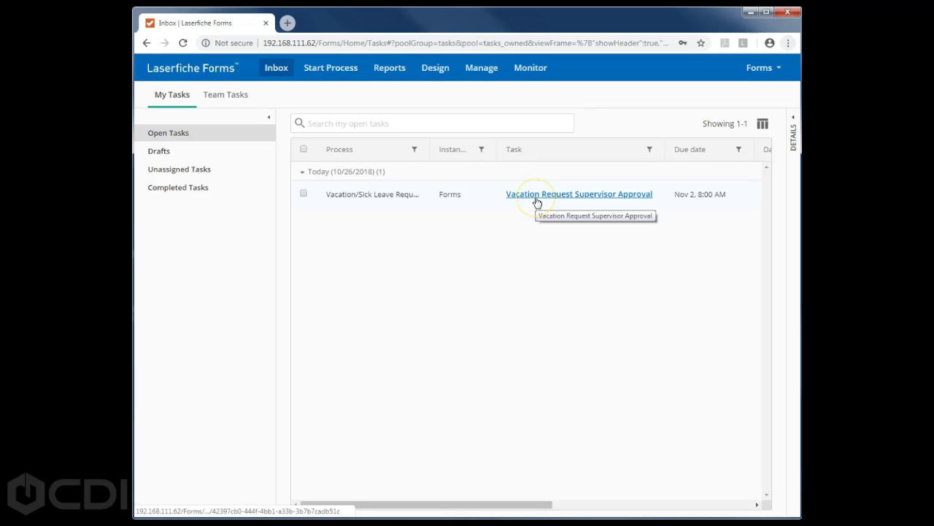
- Assign the first unassigned Expense Reimbursement team task to yourself, then return to My Tasks
click(227, 97)
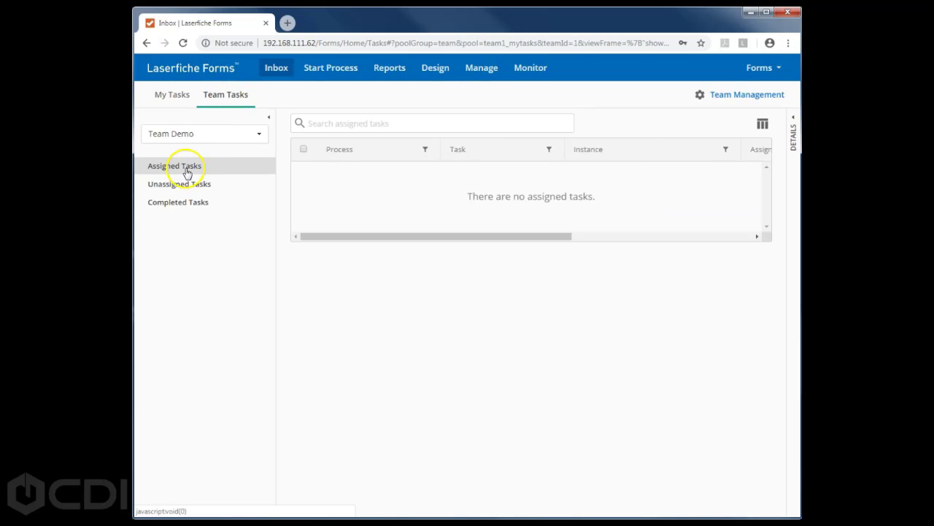
click(179, 184)
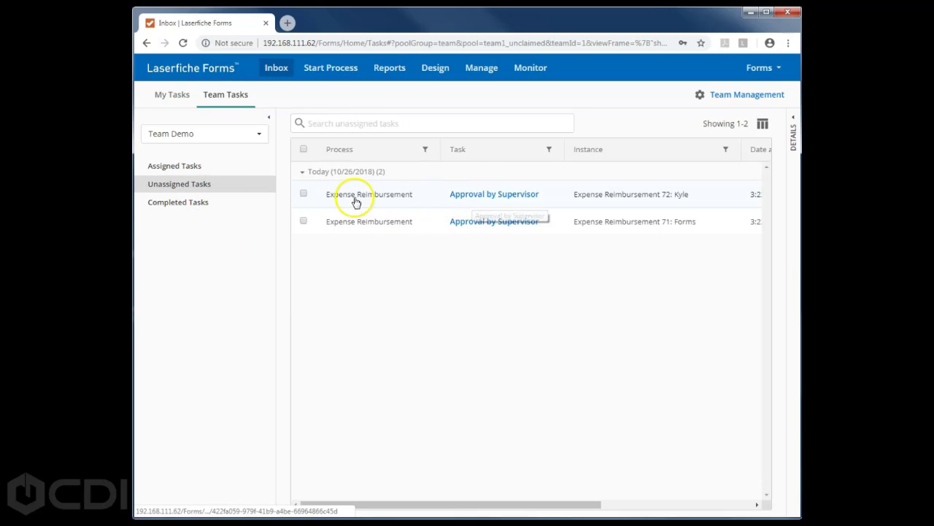
click(302, 196)
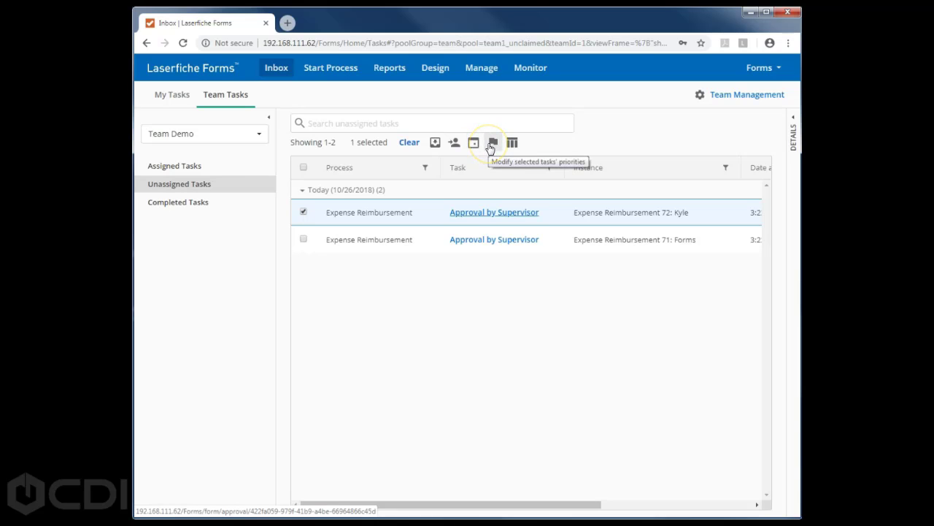
click(512, 144)
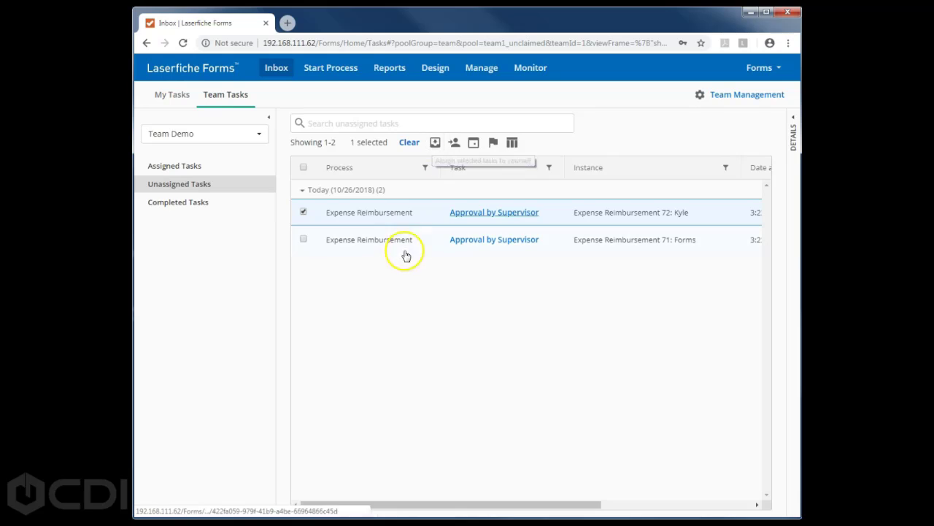
click(435, 144)
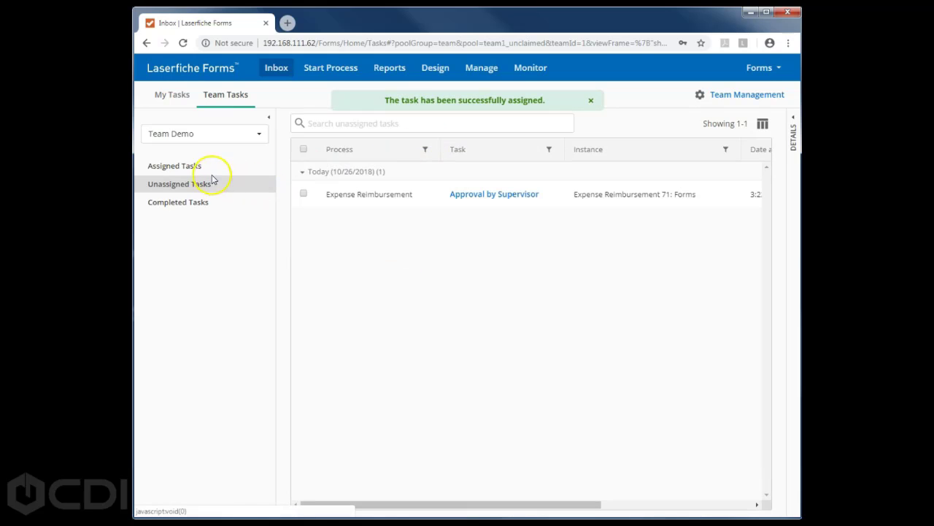
click(174, 95)
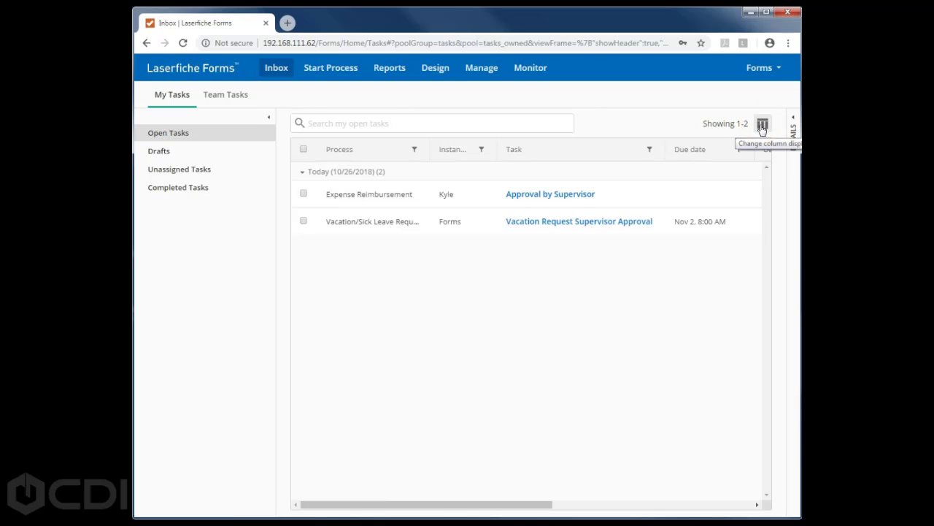
click(762, 125)
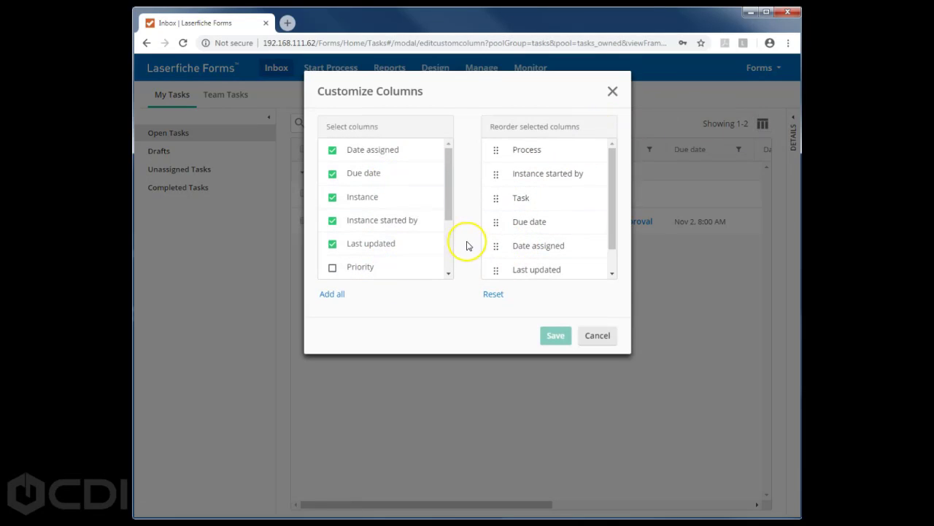
click(588, 337)
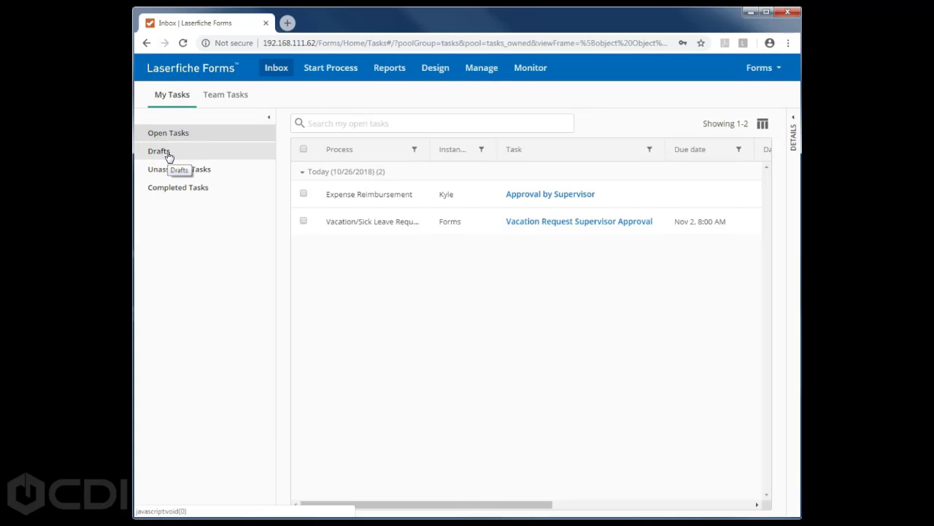
click(183, 170)
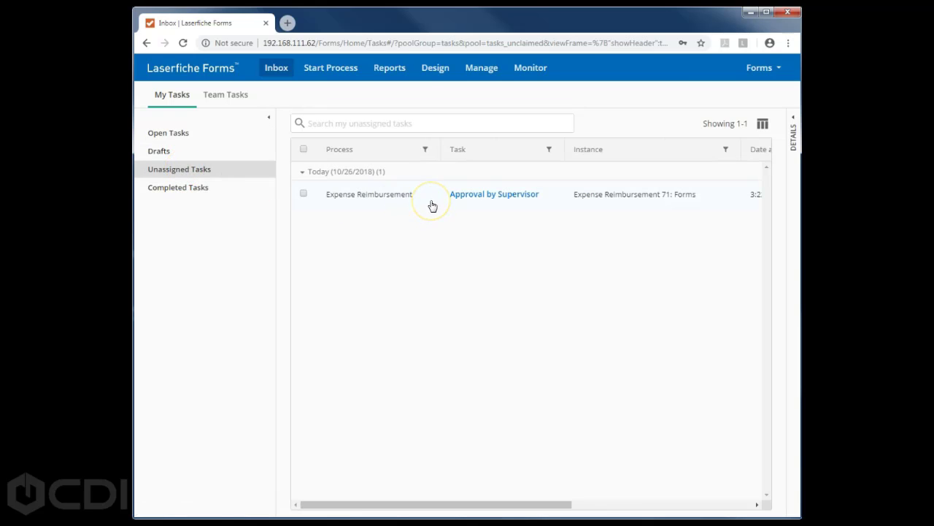
click(389, 198)
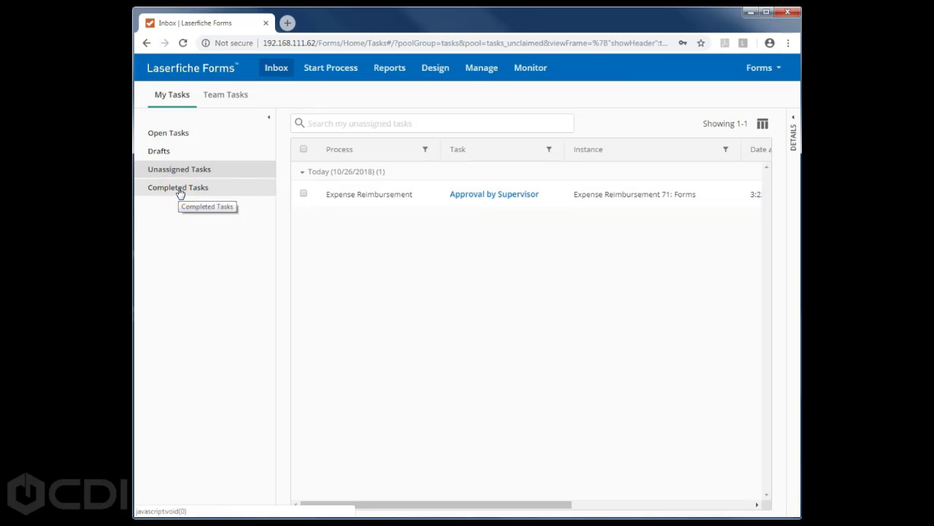
click(179, 192)
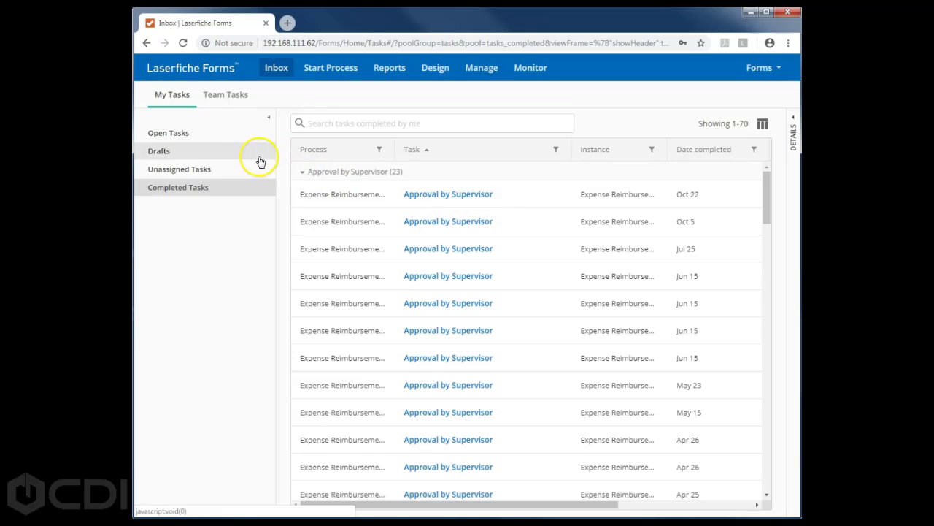
click(181, 136)
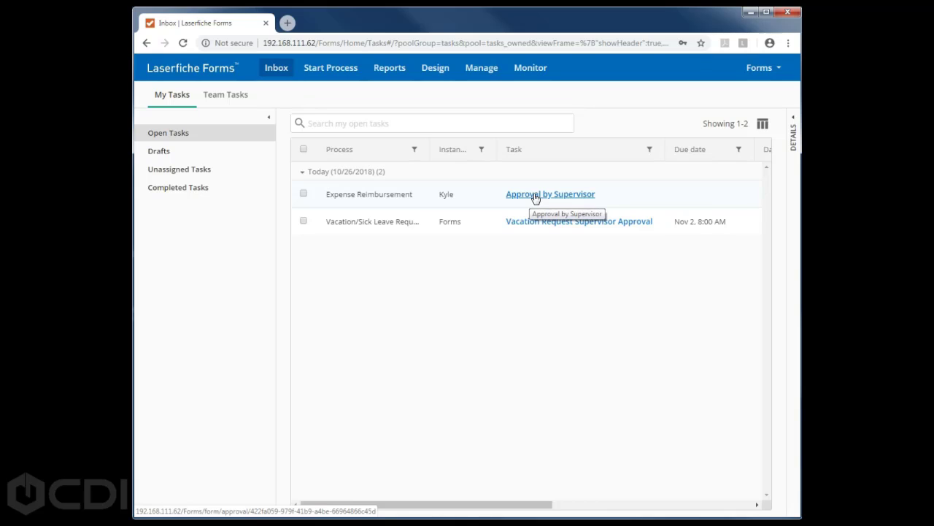
- Open the Expense Reimbursement Approval by Supervisor task, add a comment, and approve the request
click(535, 194)
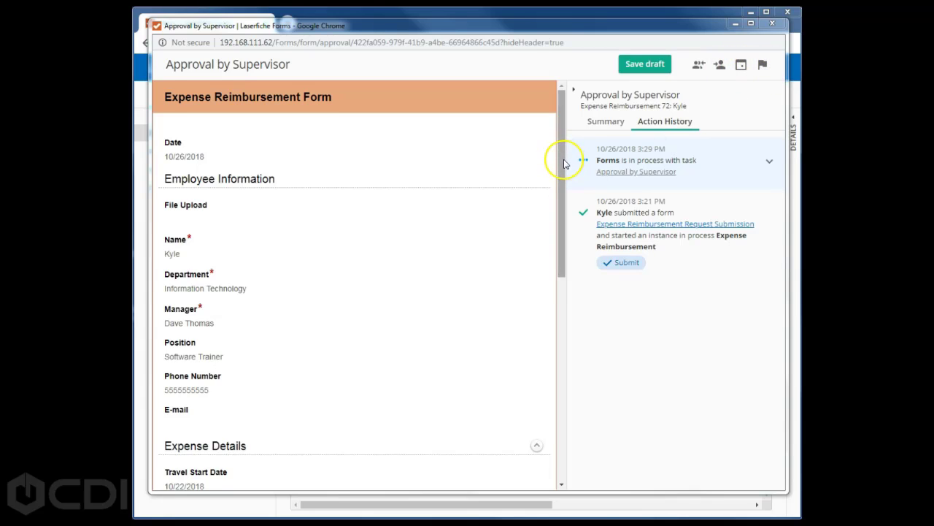
mouse_move(564, 164)
mouse_down()
mouse_move(561, 263)
mouse_move(576, 341)
mouse_up()
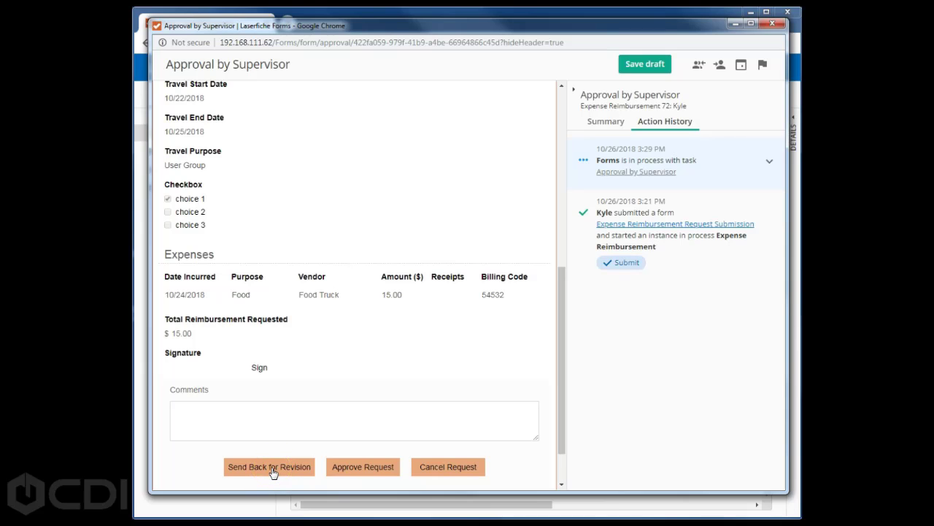
click(244, 419)
click(375, 468)
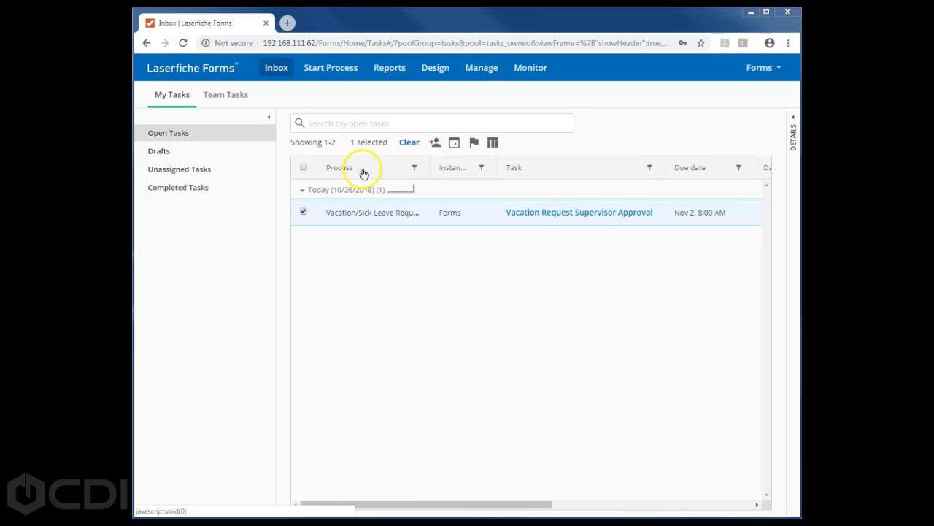
- Check the Process and Due date filters, group open tasks by Process, then go to Start Process
click(414, 170)
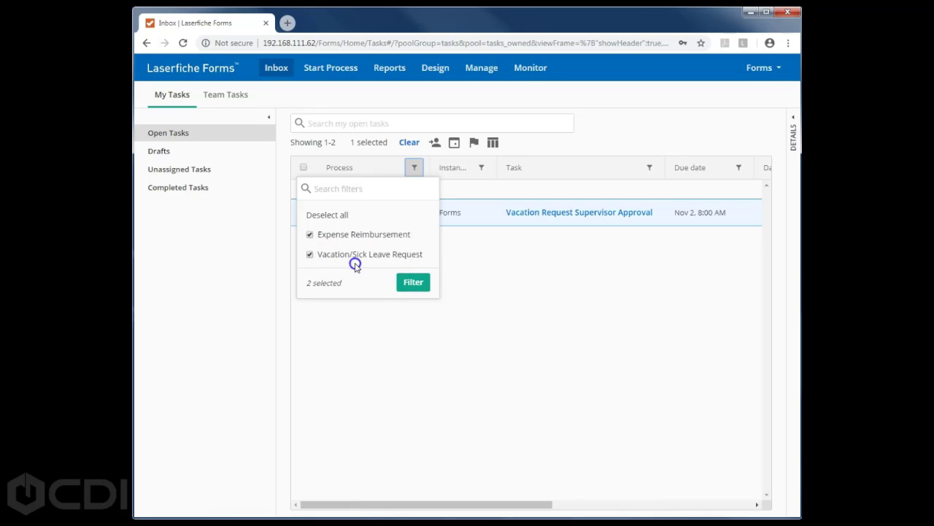
click(741, 169)
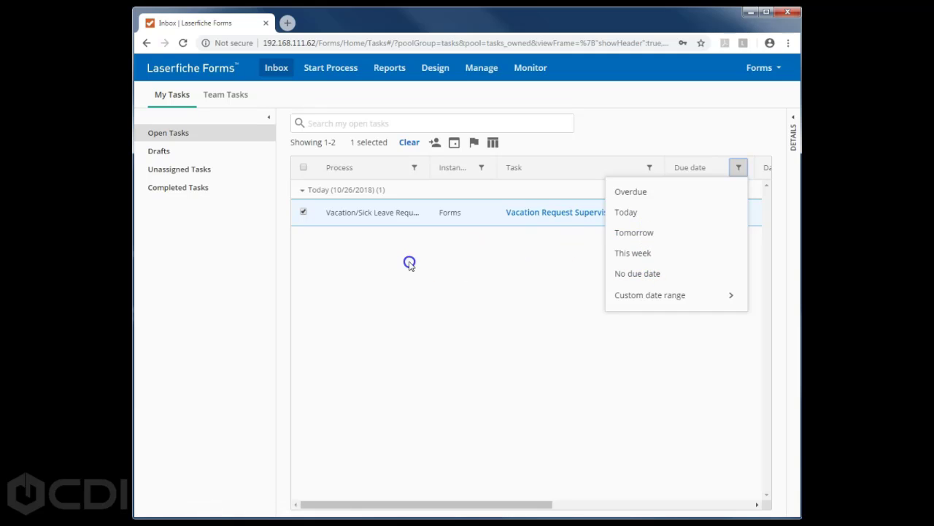
click(363, 169)
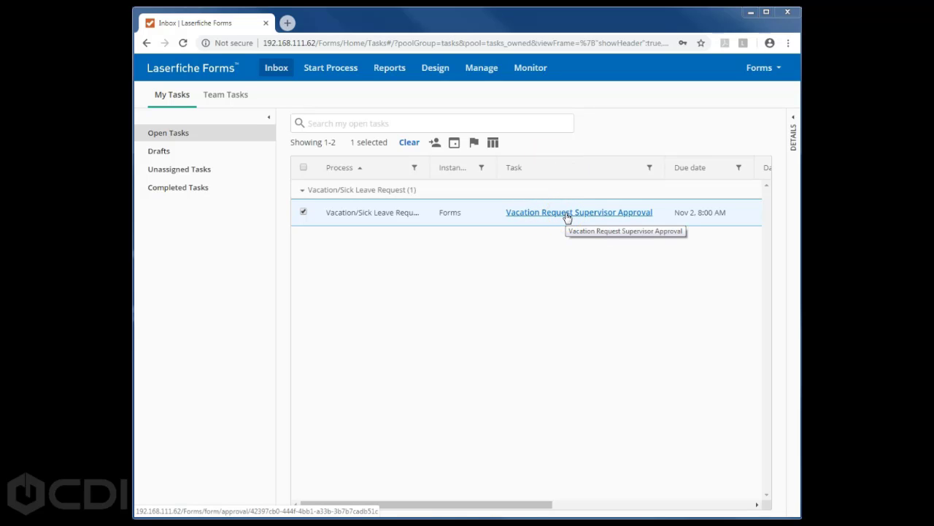
click(328, 71)
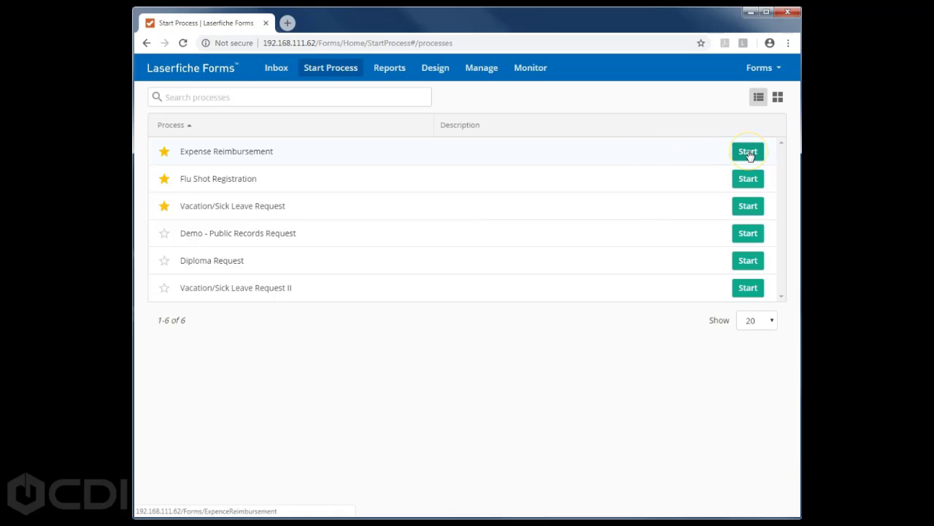
- Submit a Vacation/Sick Leave Request using saved details with supervisor e-mail 'test', then close the confirmation tab
click(748, 206)
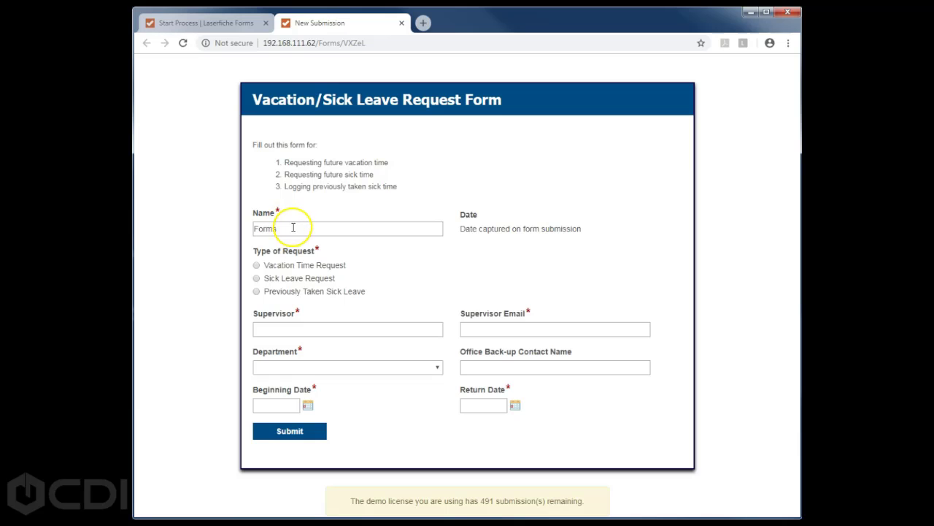
click(328, 329)
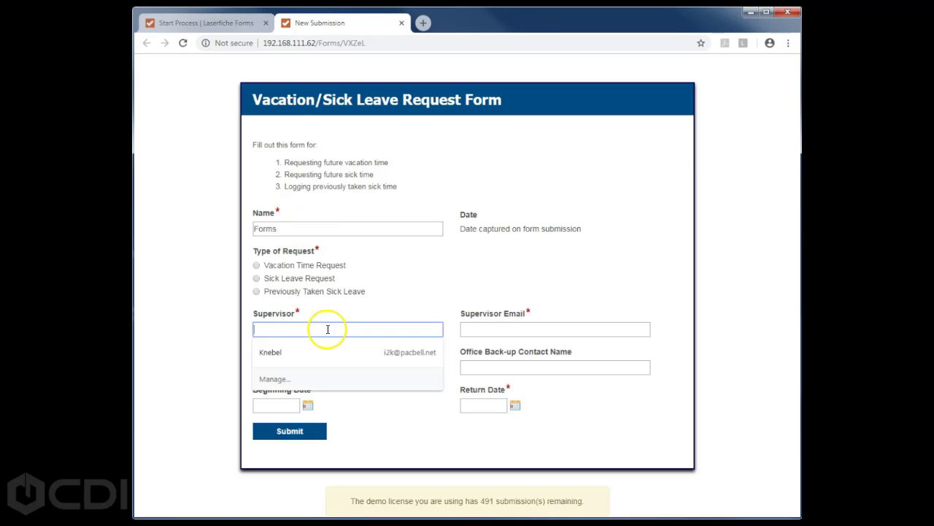
click(297, 353)
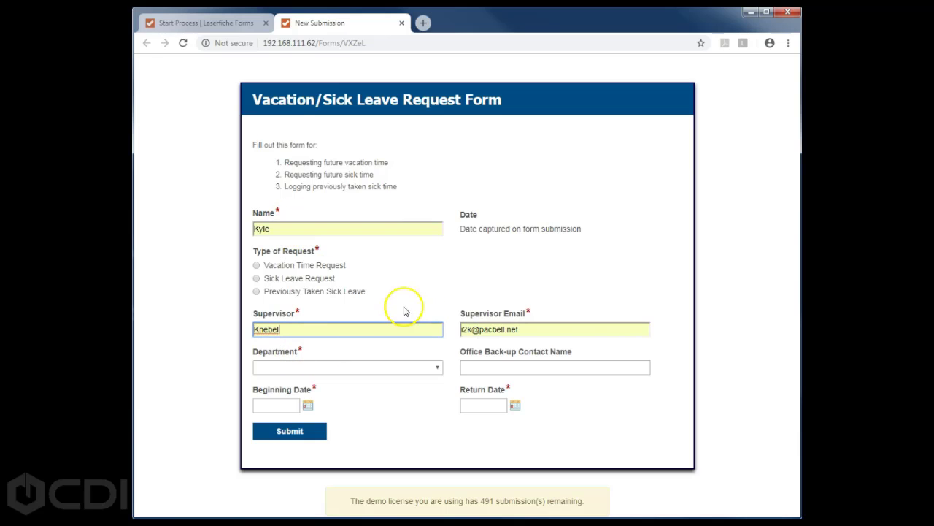
drag(542, 327, 423, 328)
key(BackSpace)
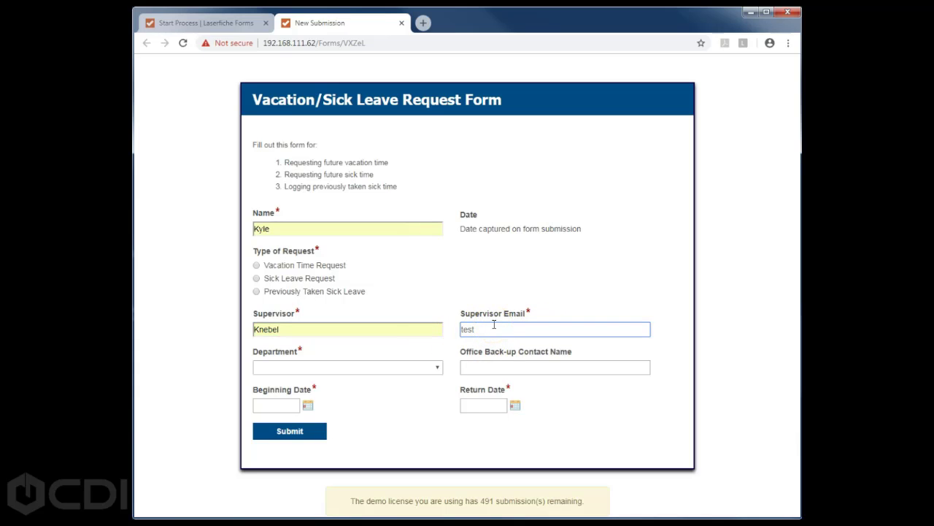
text(test@test.com)
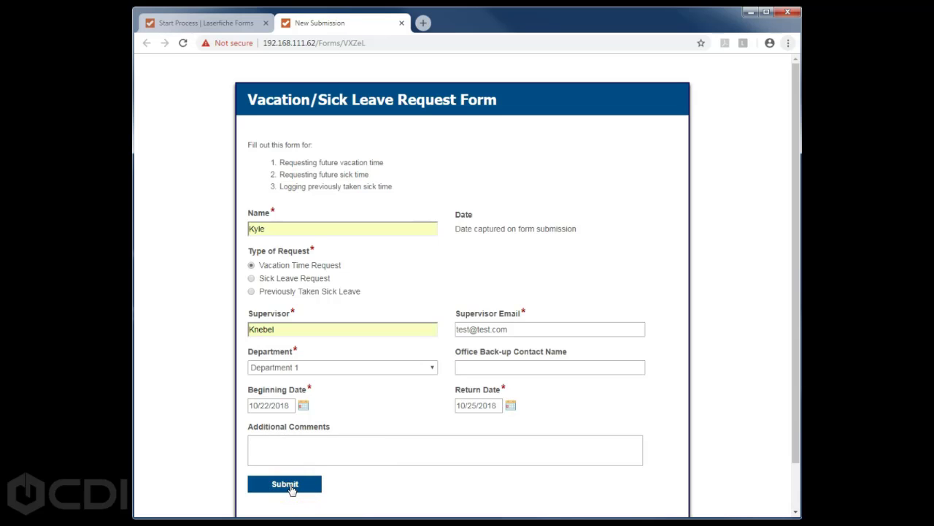
click(295, 487)
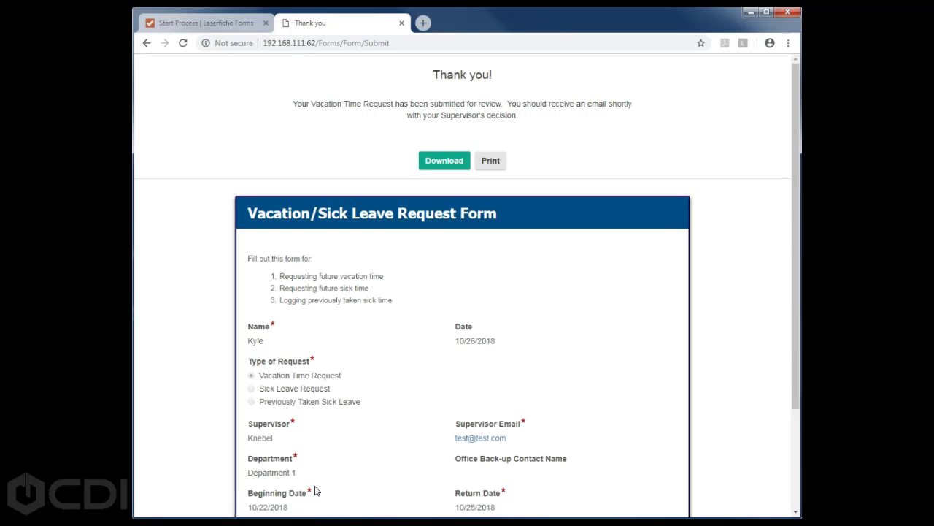
key(ctrl+w)
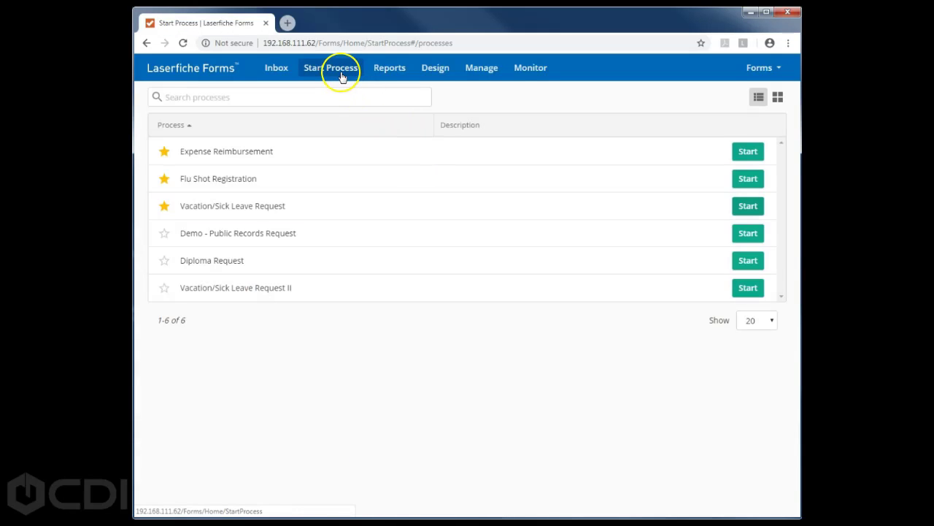
- Open a Vacation Request Supervisor Approval task from the Inbox, then go to Reports
click(277, 70)
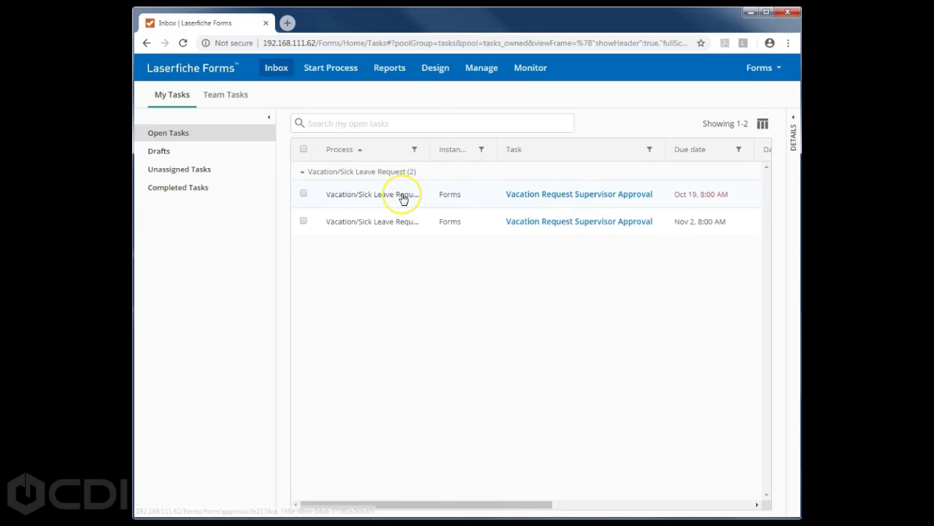
click(549, 196)
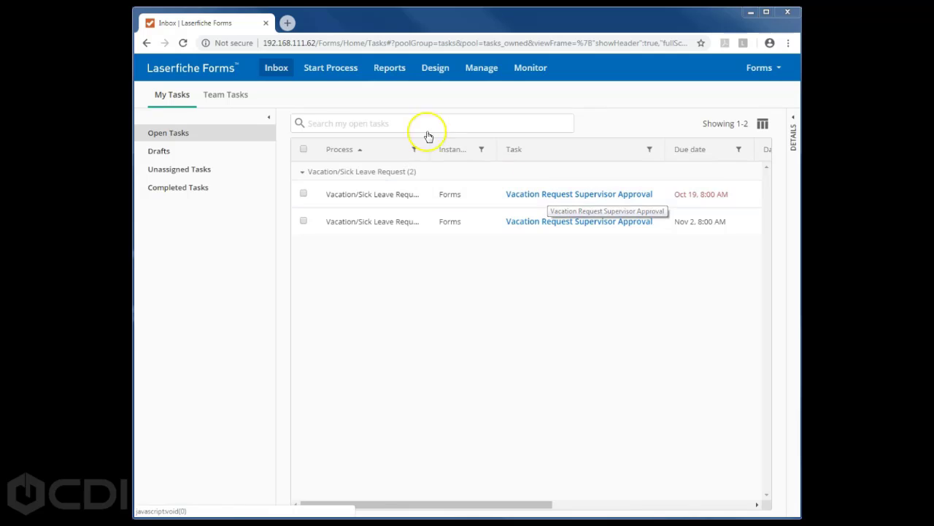
click(389, 72)
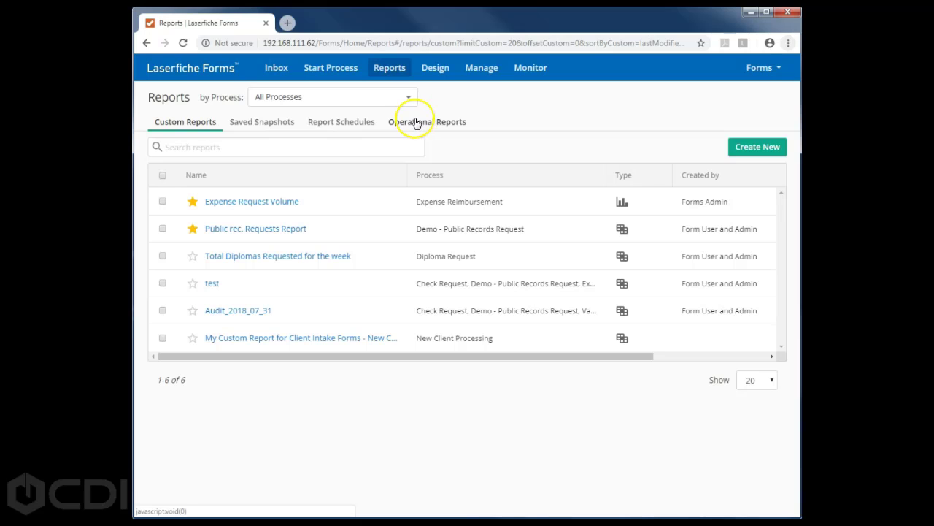
- Start a new custom report with Create New
click(748, 149)
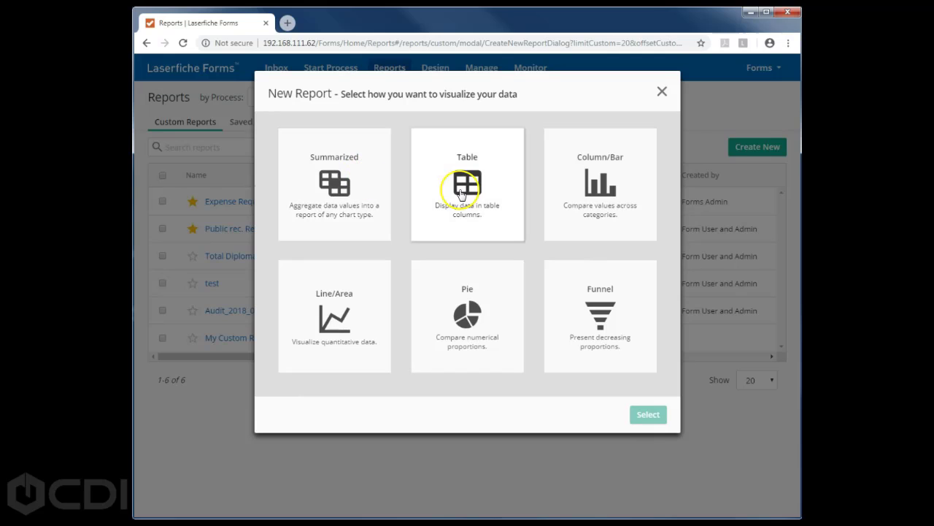
- Choose the Table visualization and the Expense Reimbursement process for the new report
click(467, 184)
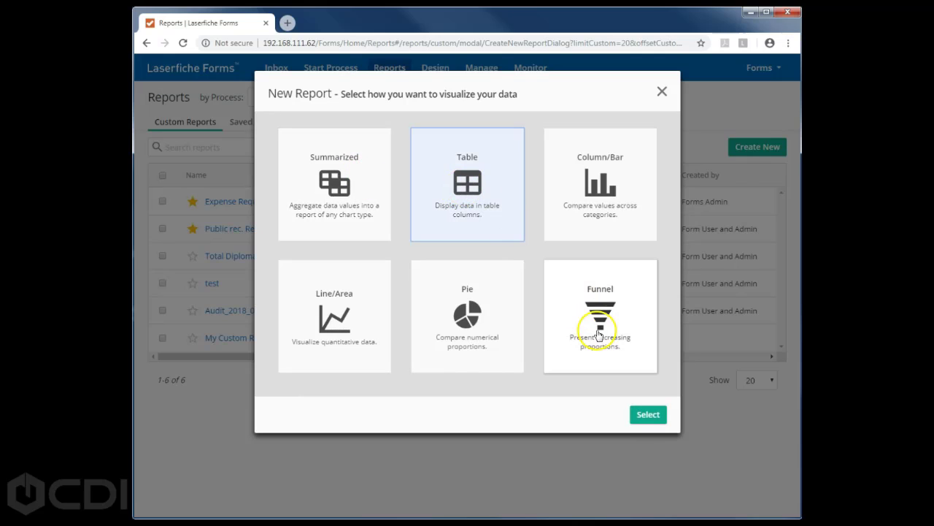
click(646, 414)
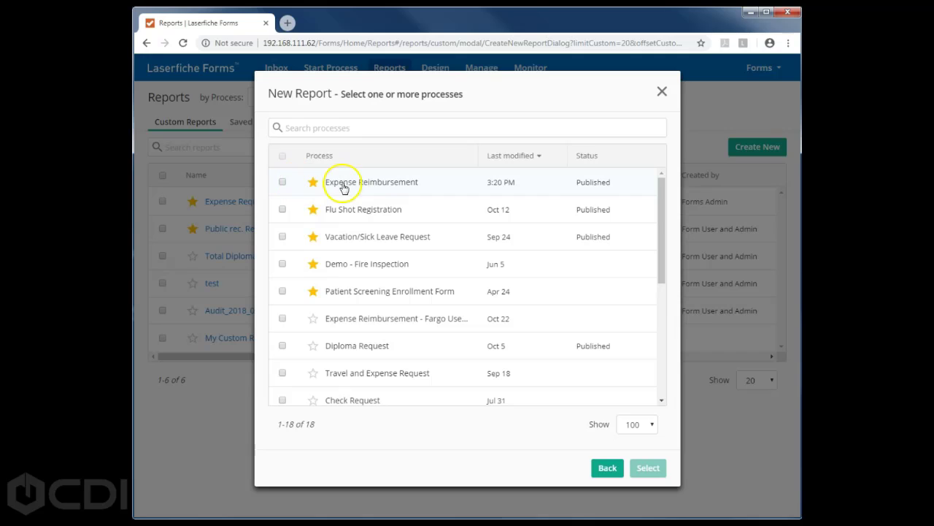
click(407, 190)
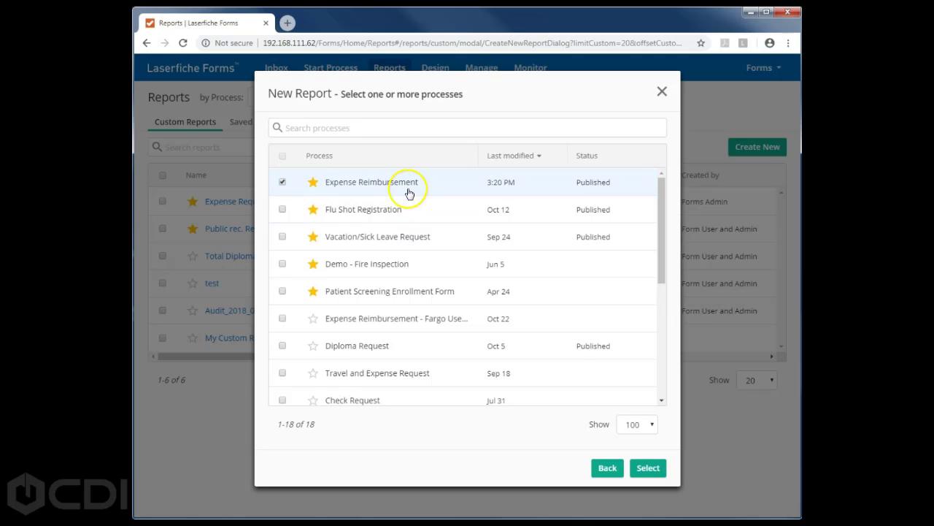
click(643, 469)
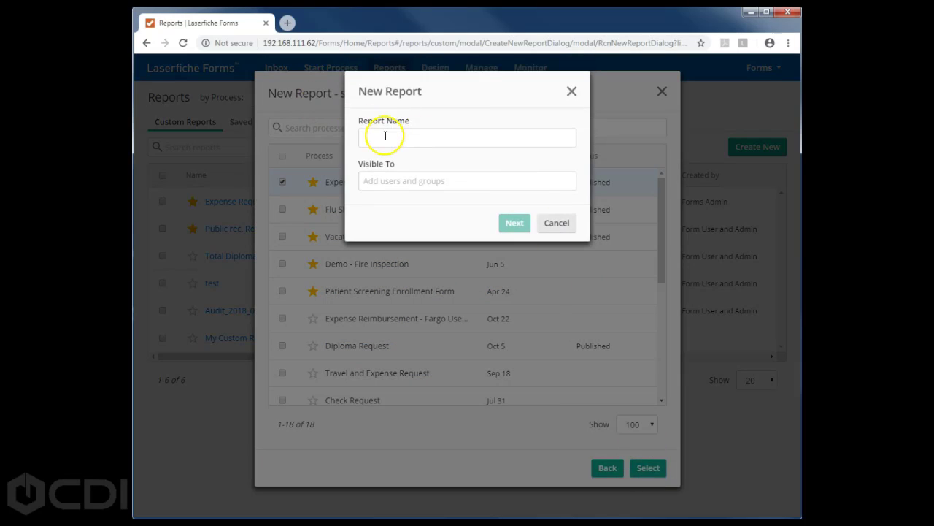
- Name the report 'New Report', make it visible to Forms and one user, and continue
click(386, 137)
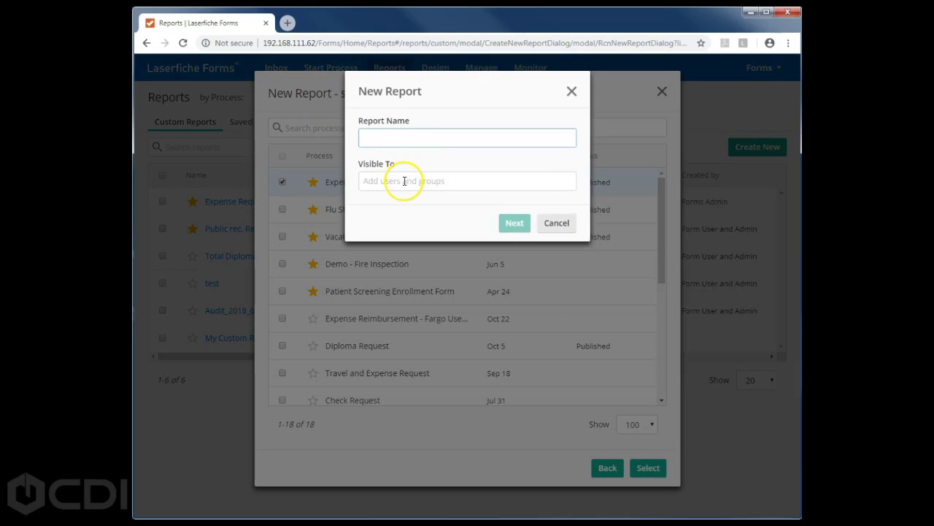
click(403, 183)
text(ky)
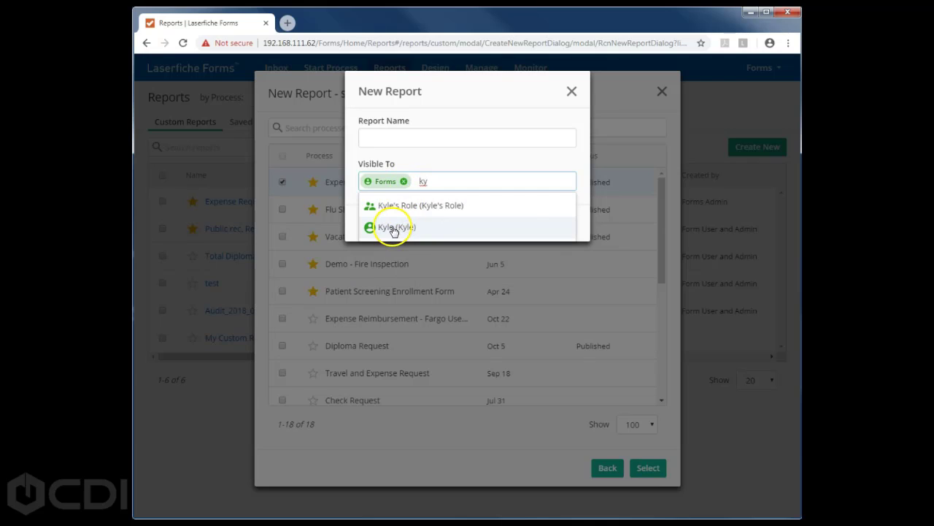
click(386, 226)
click(385, 138)
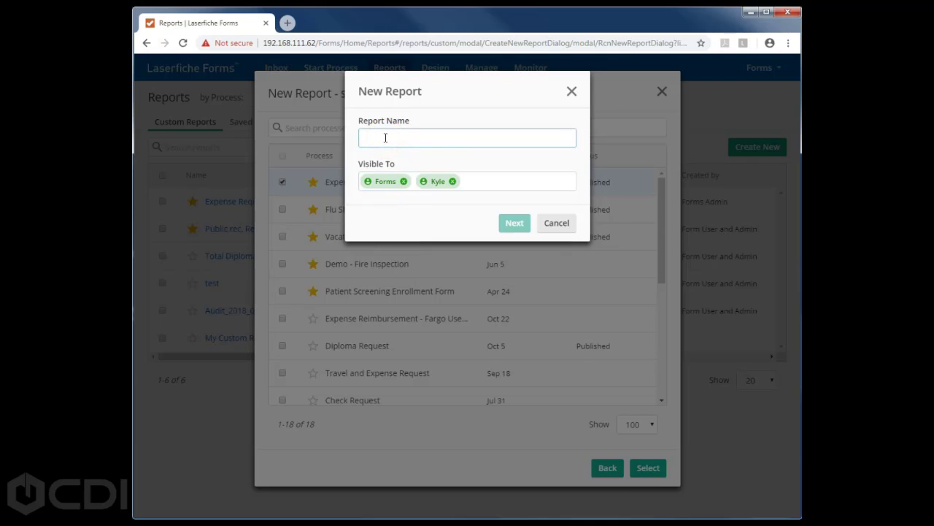
text(New Report)
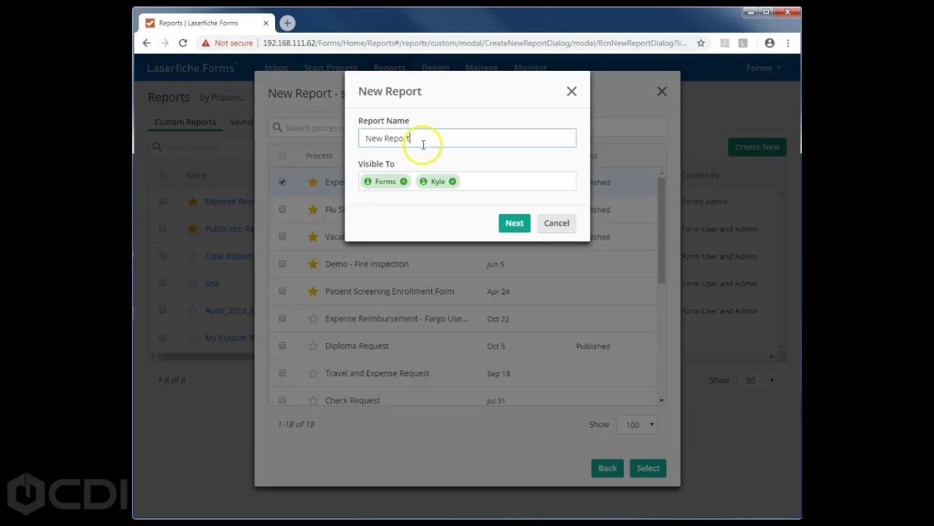
click(515, 226)
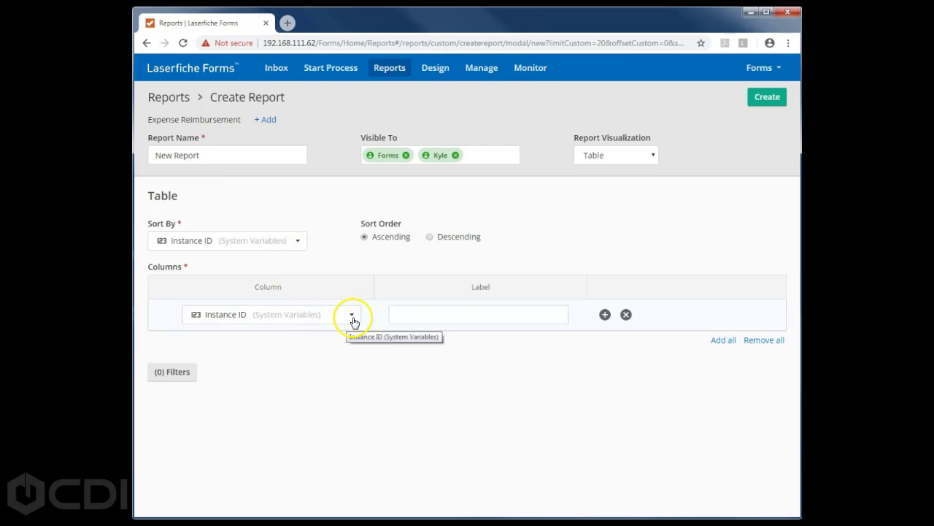
- Add a Date column after Instance ID and create the report
click(605, 315)
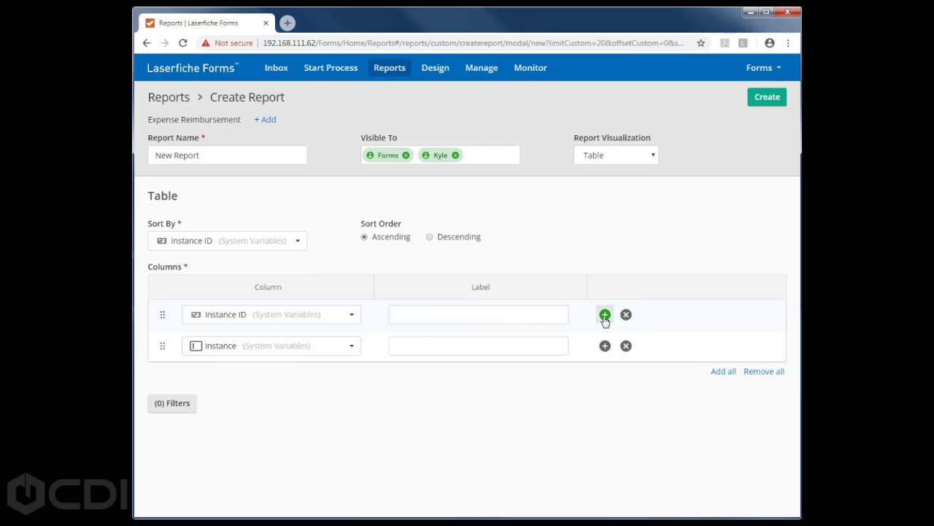
click(351, 345)
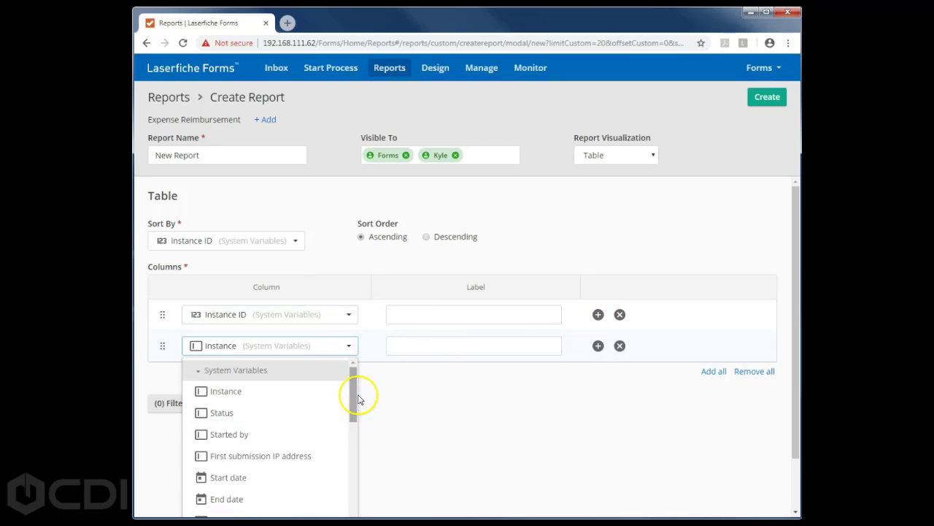
drag(355, 435, 353, 456)
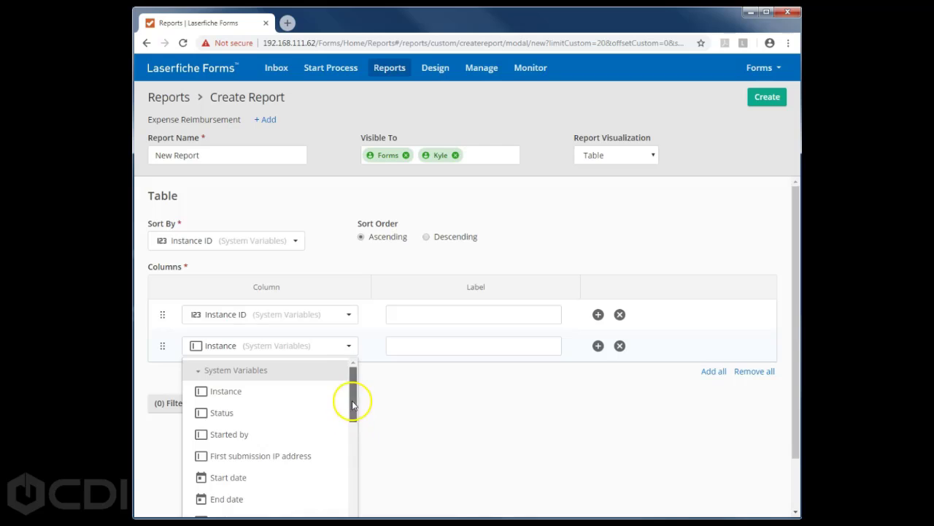
drag(353, 405, 351, 475)
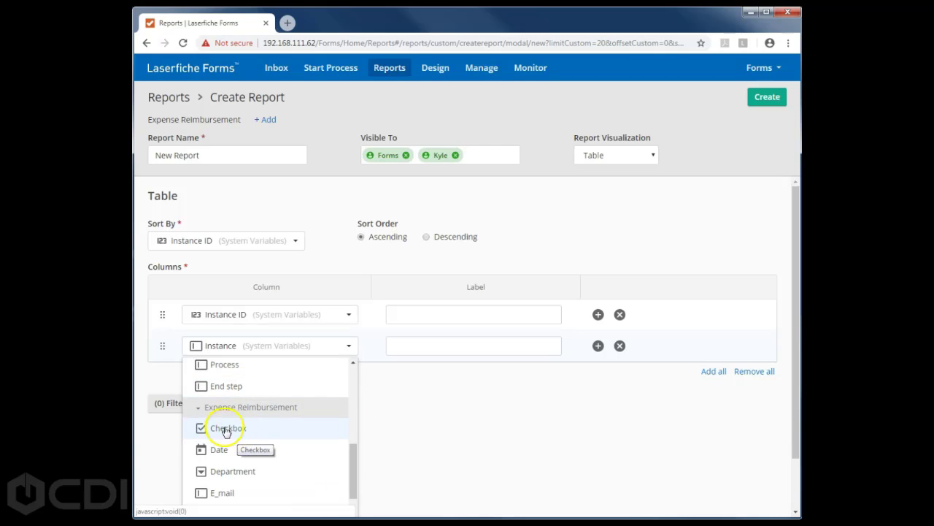
click(220, 449)
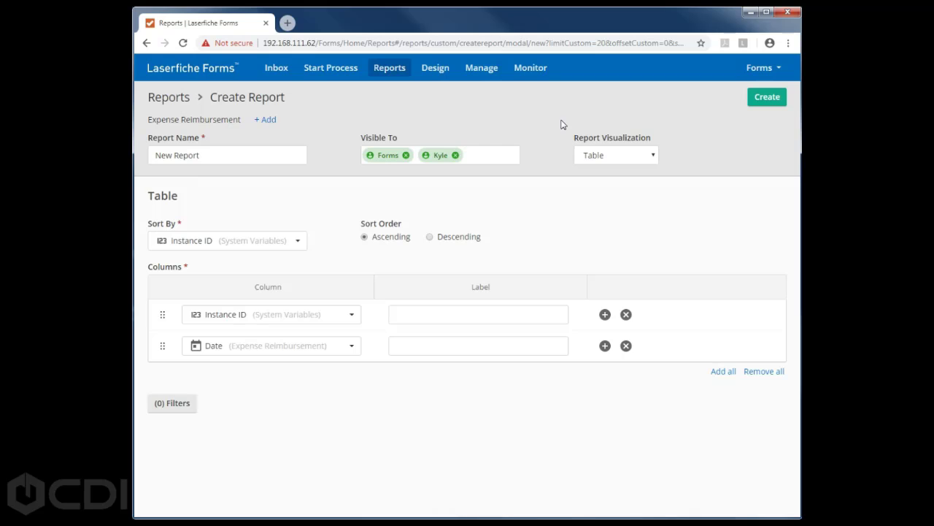
click(760, 103)
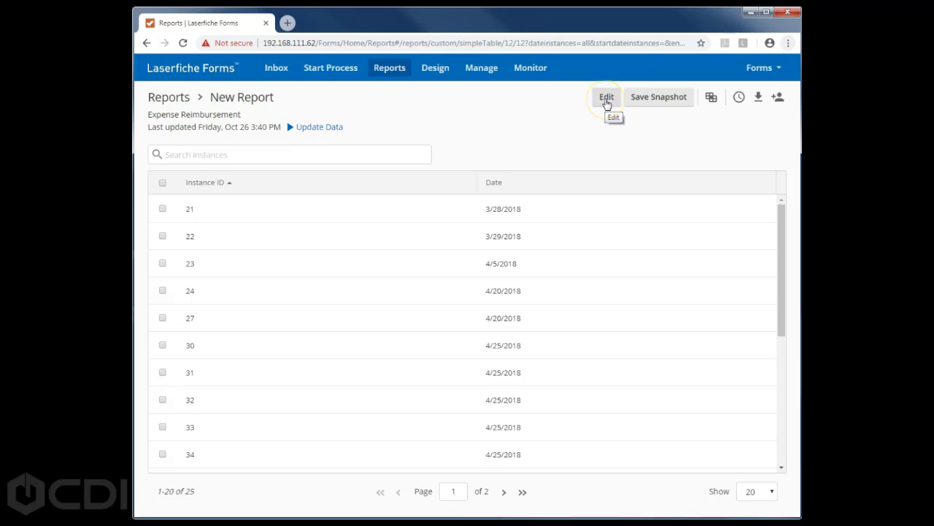
- Save a snapshot of the report results, then view the 18 Daily Expense Report saved snapshots
click(661, 101)
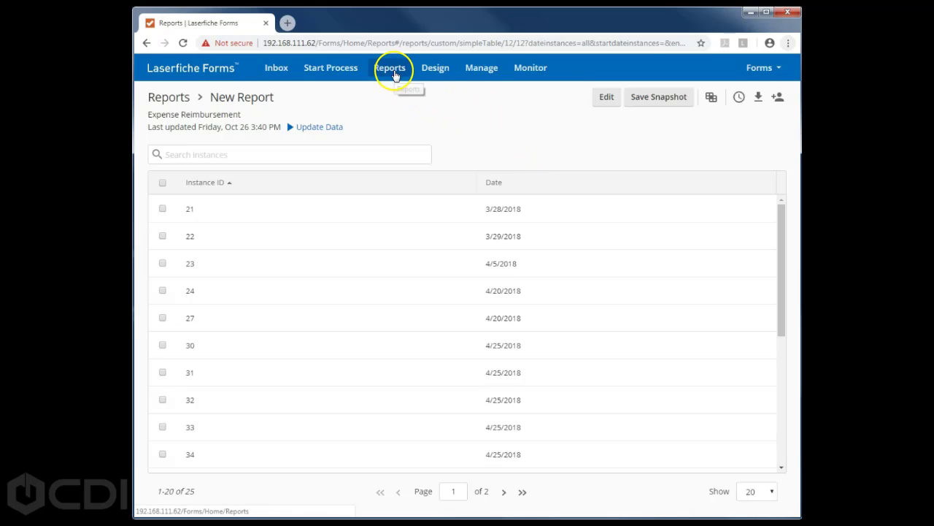
click(393, 70)
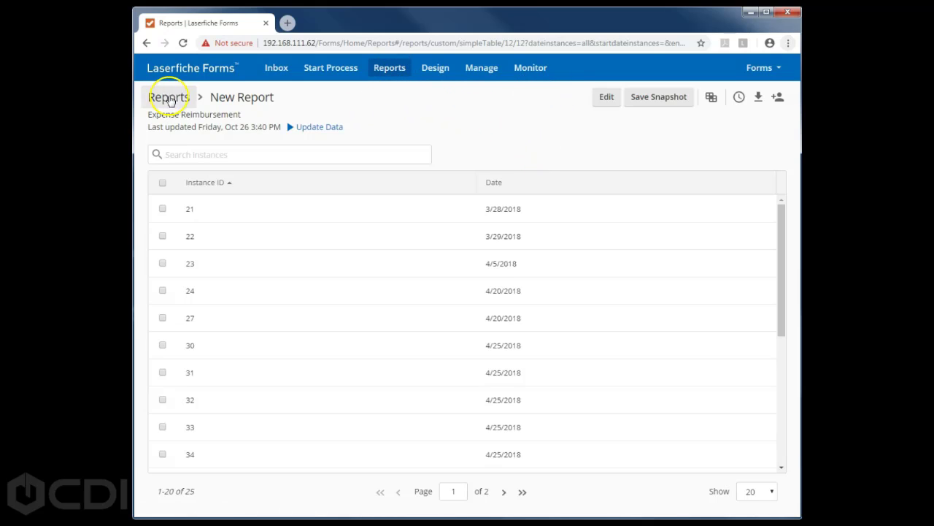
click(157, 97)
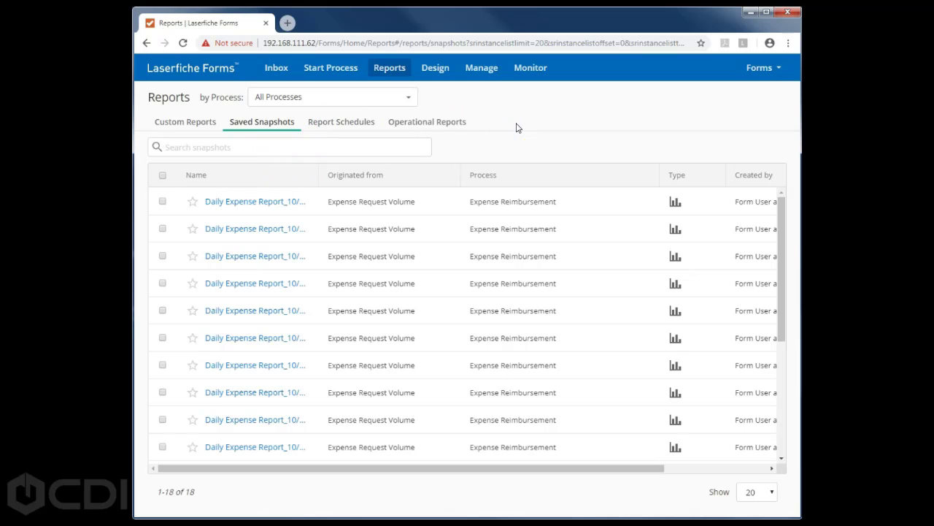
- Start a new report schedule from the Report Schedules list
click(330, 125)
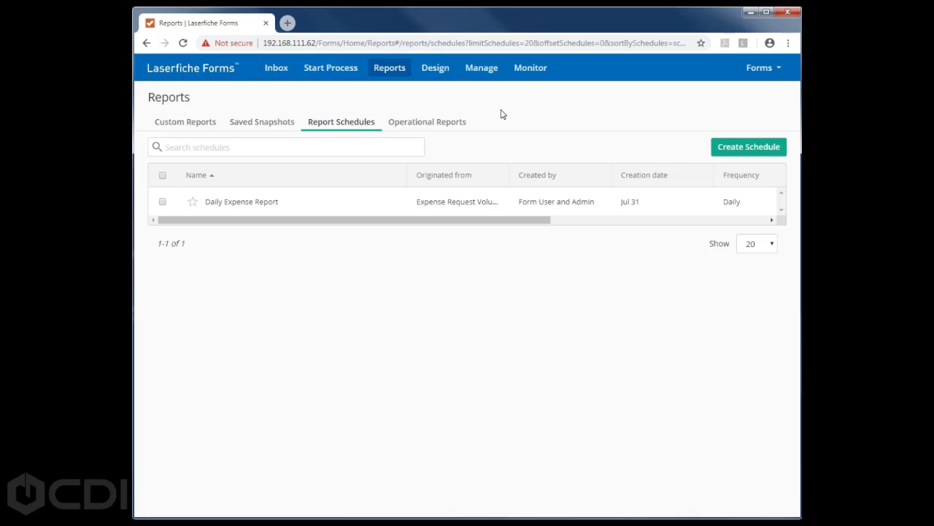
click(726, 146)
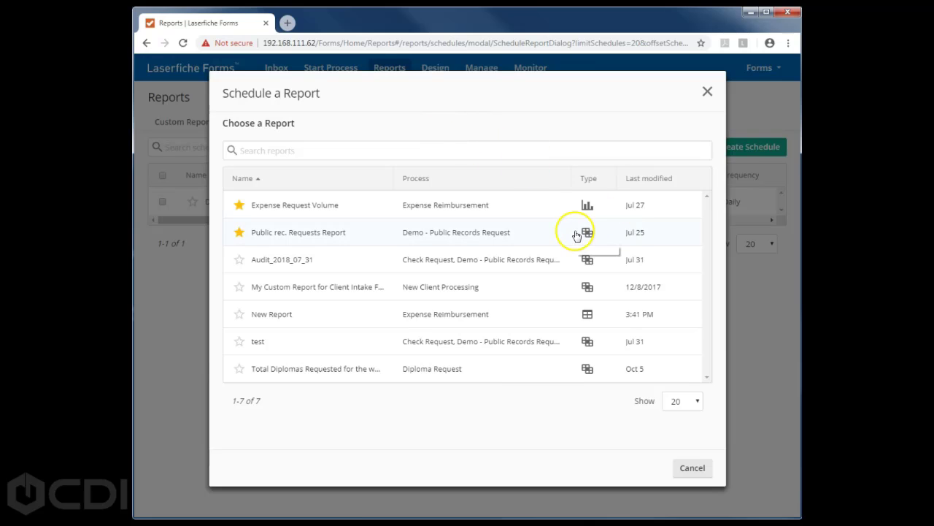
- Try scheduling the Public Records Requests Report with frequency Once, then cancel without saving
click(580, 226)
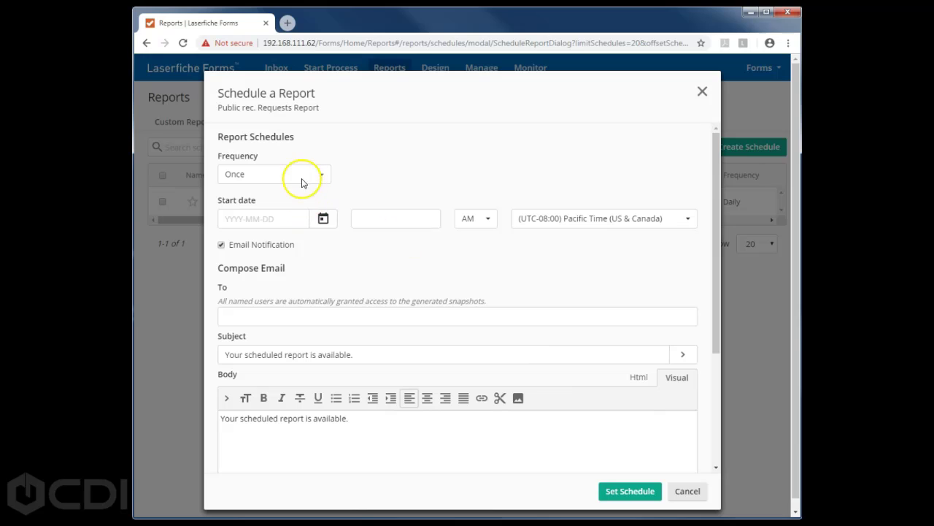
click(324, 173)
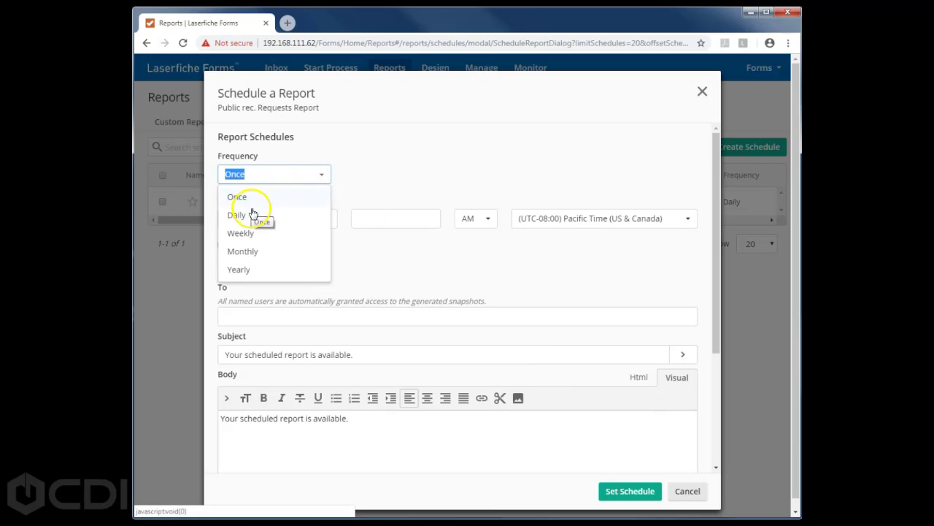
click(308, 244)
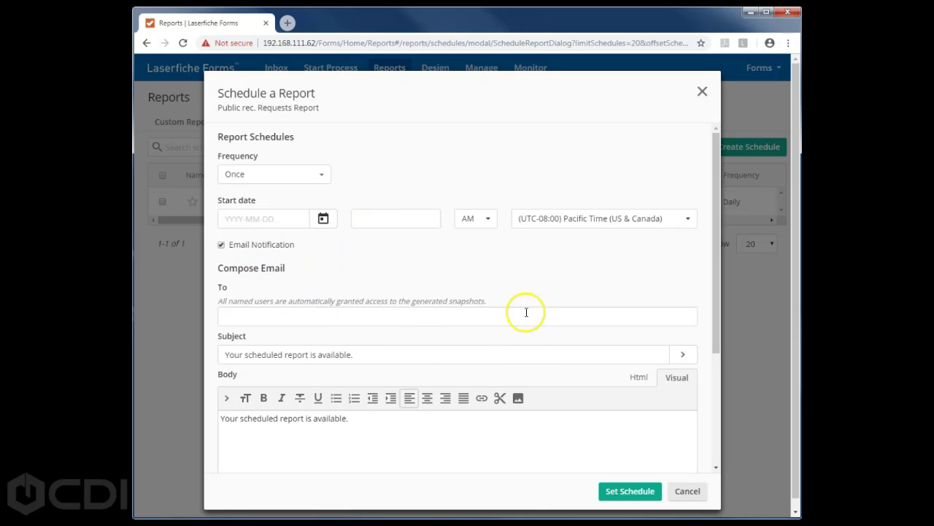
click(688, 492)
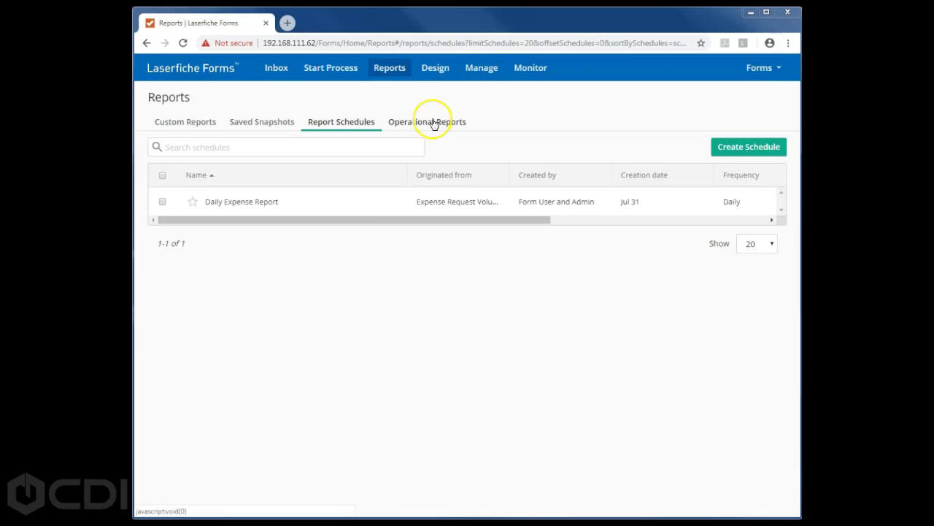
- Open the Expense Reimbursement operational report showing 2 completed and 2 canceled instances
click(433, 123)
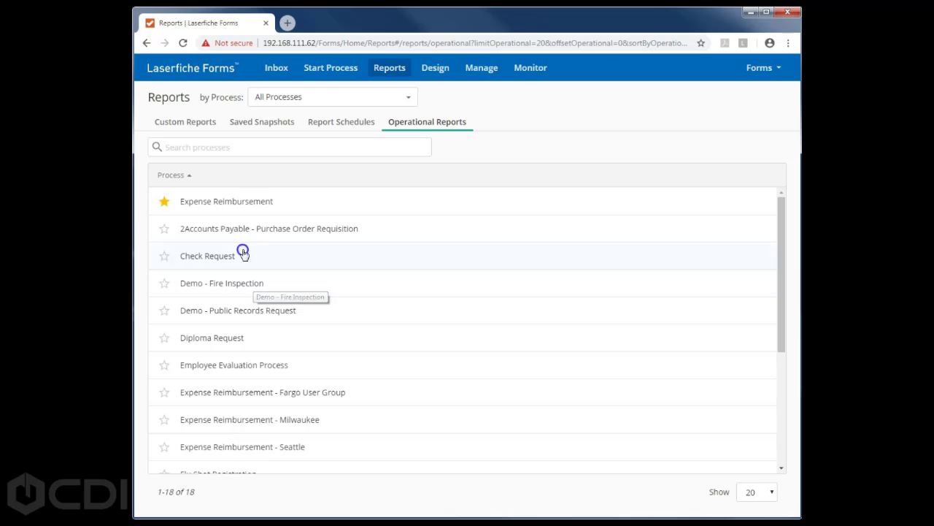
click(246, 202)
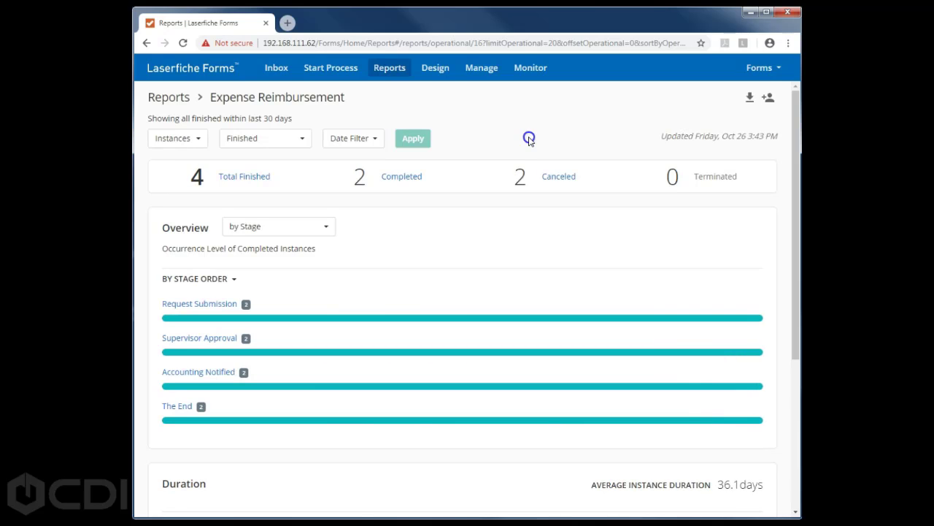
scroll(446, 299, down, 1)
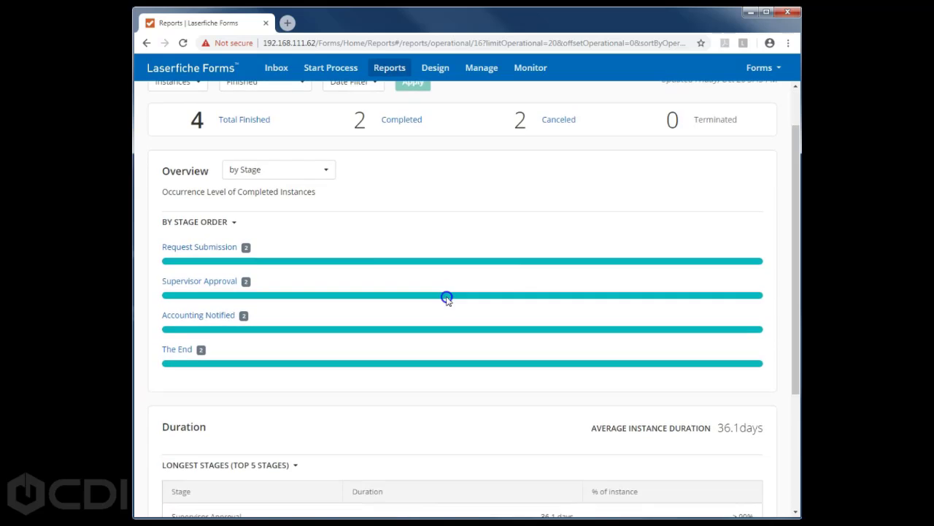
scroll(447, 299, down, 3)
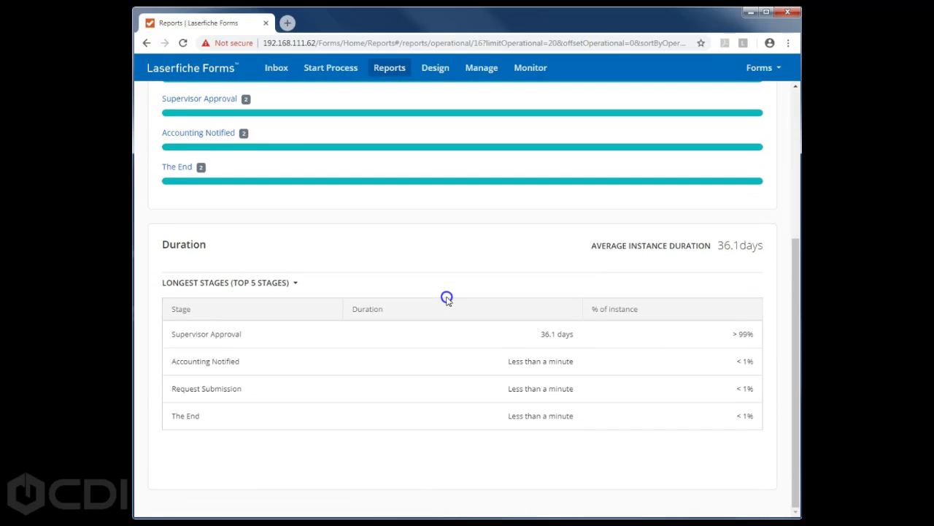
scroll(447, 300, up, 4)
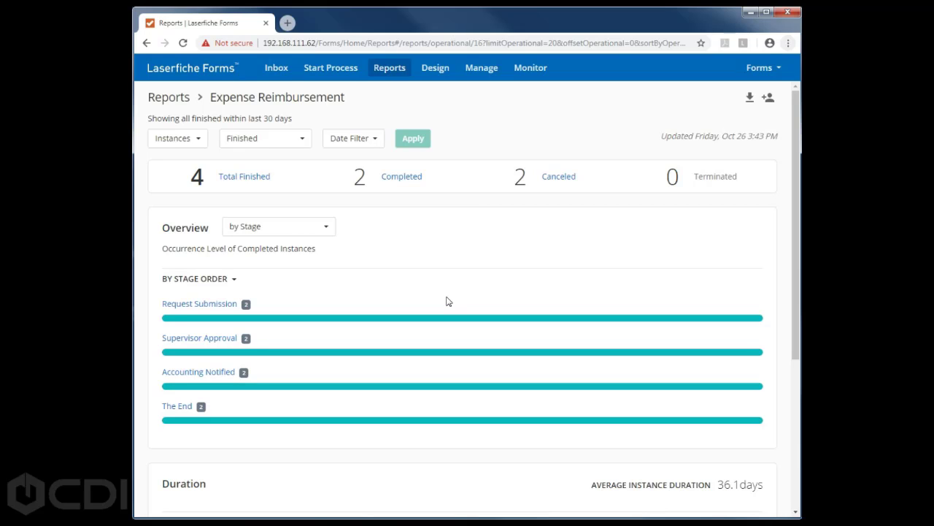
click(200, 143)
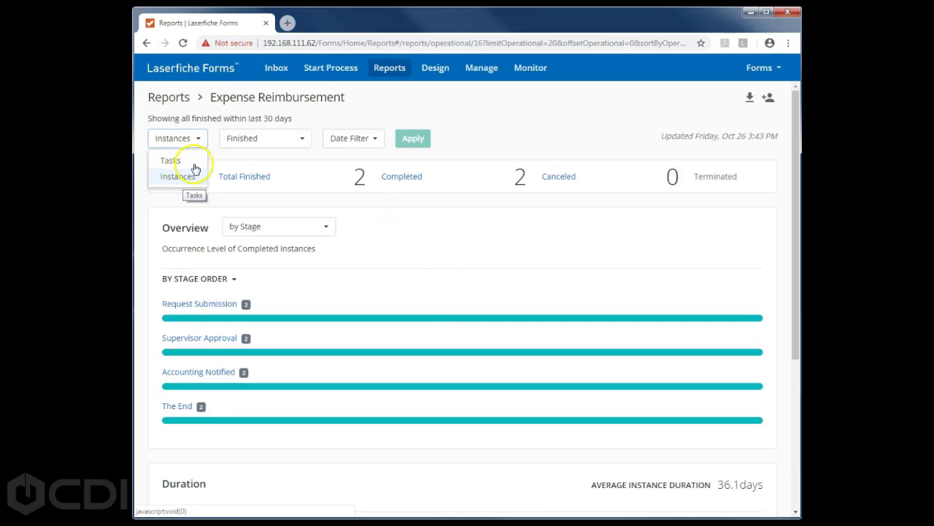
click(302, 143)
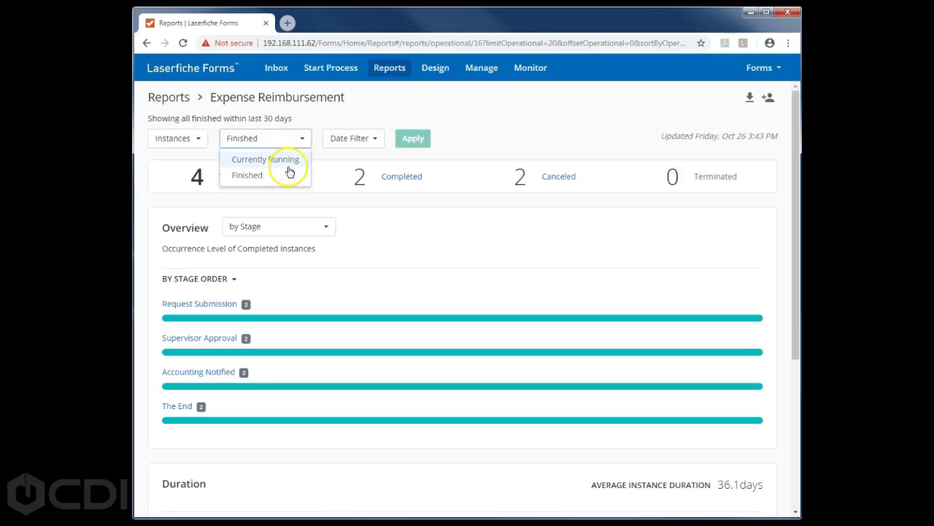
click(374, 140)
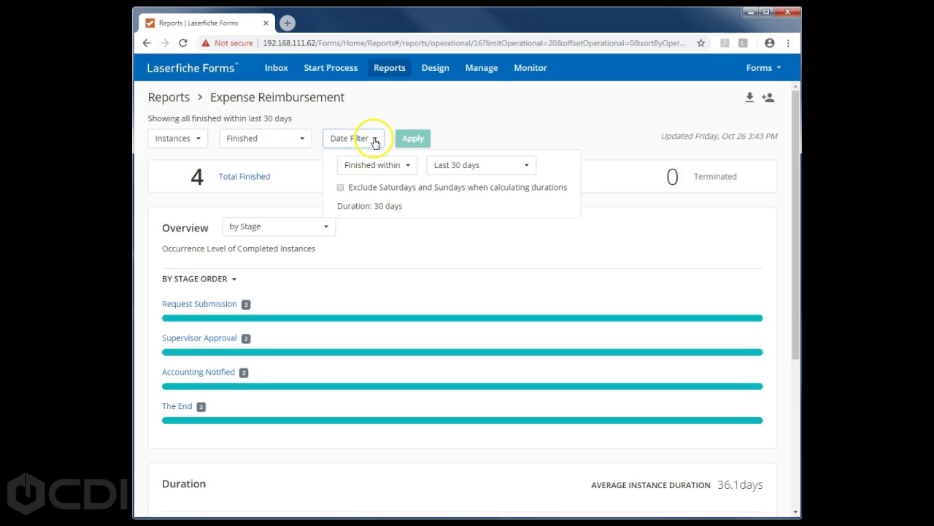
click(455, 132)
mouse_move(282, 319)
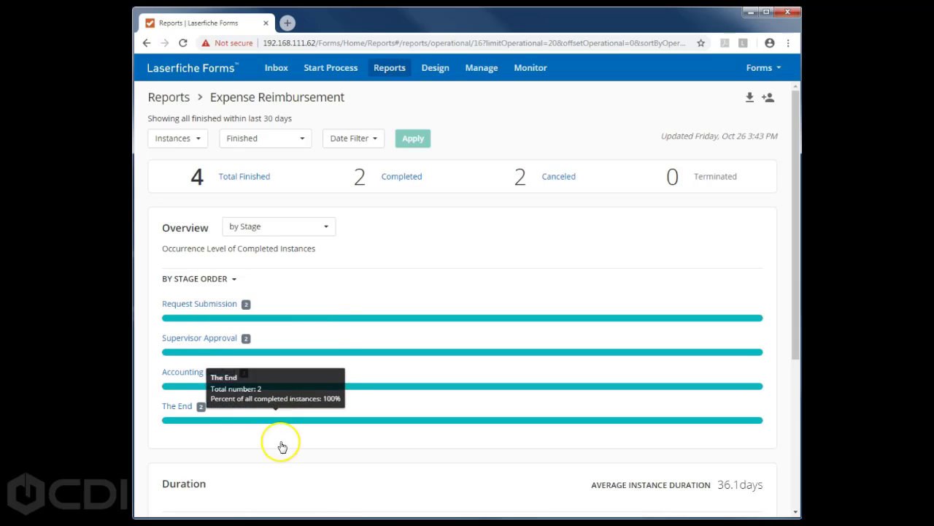
scroll(296, 458, down, 2)
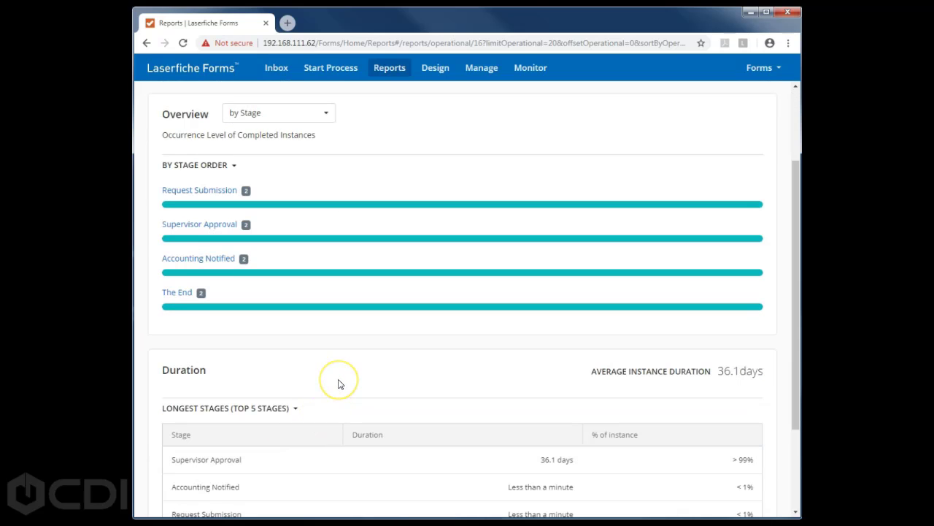
scroll(338, 384, down, 1)
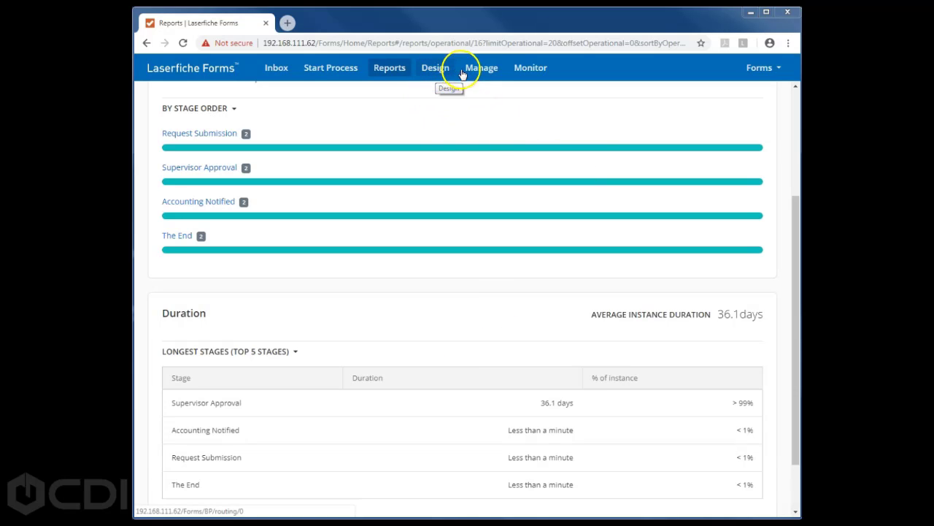
- From the Manage page, choose New Process > Create process
click(487, 71)
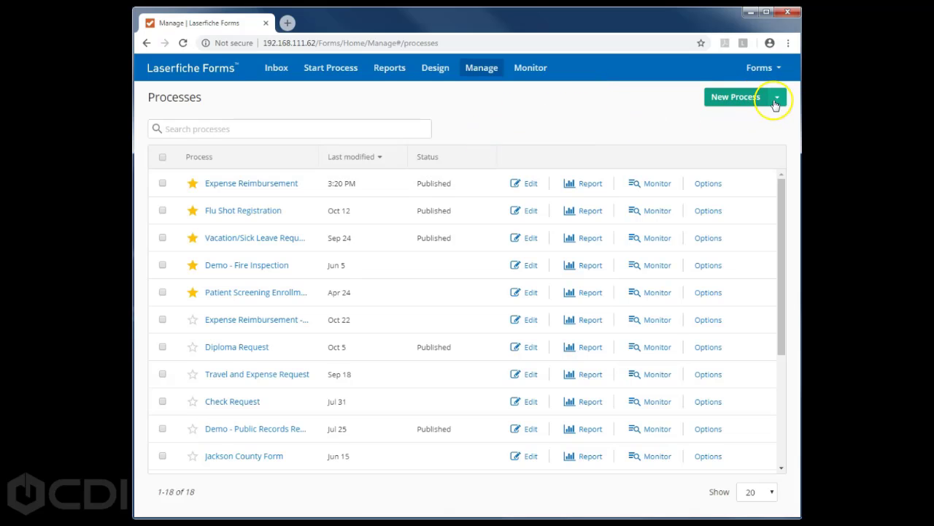
click(777, 99)
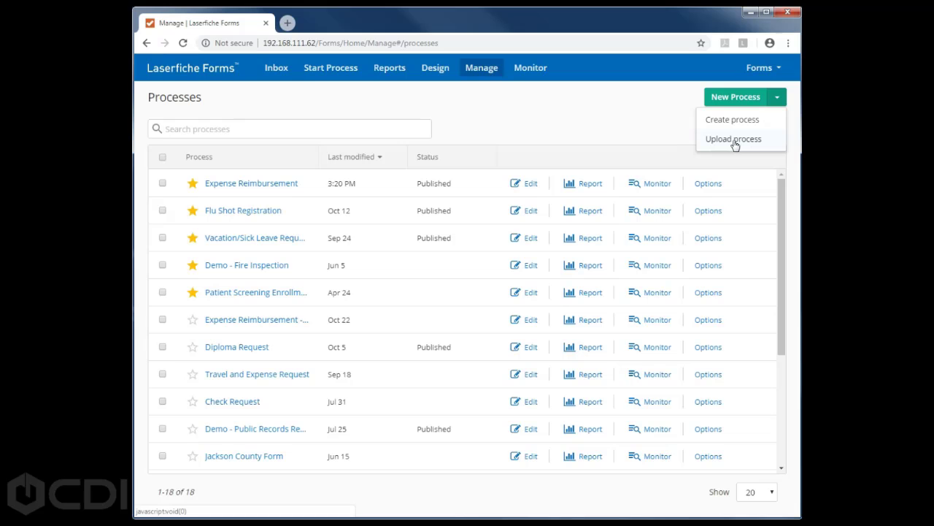
click(733, 119)
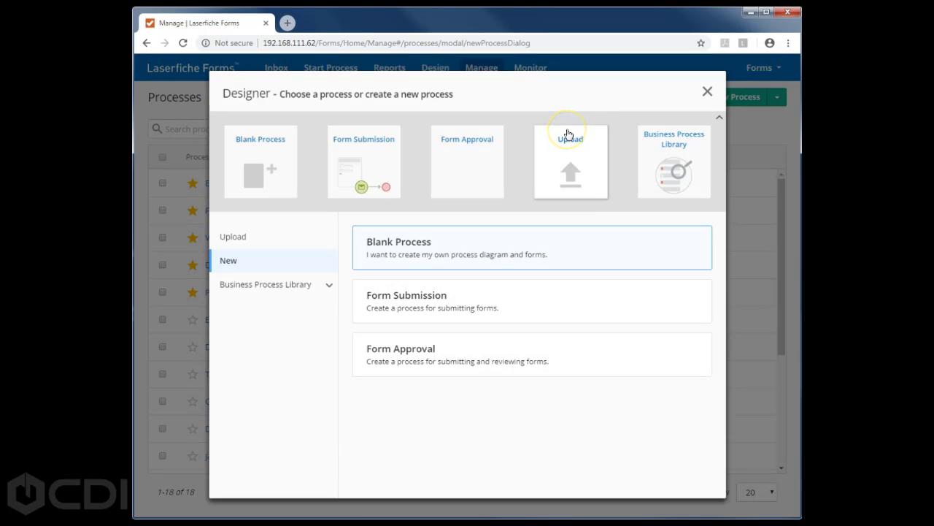
click(569, 134)
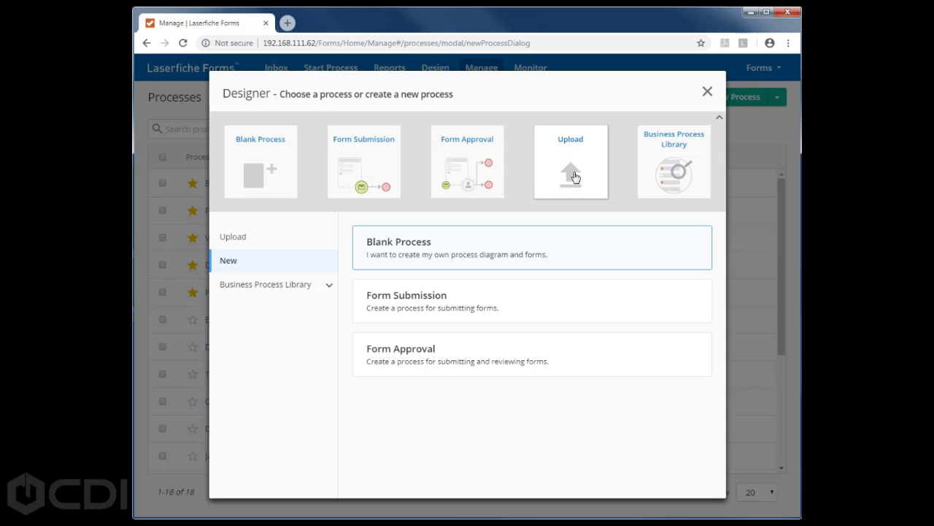
click(667, 144)
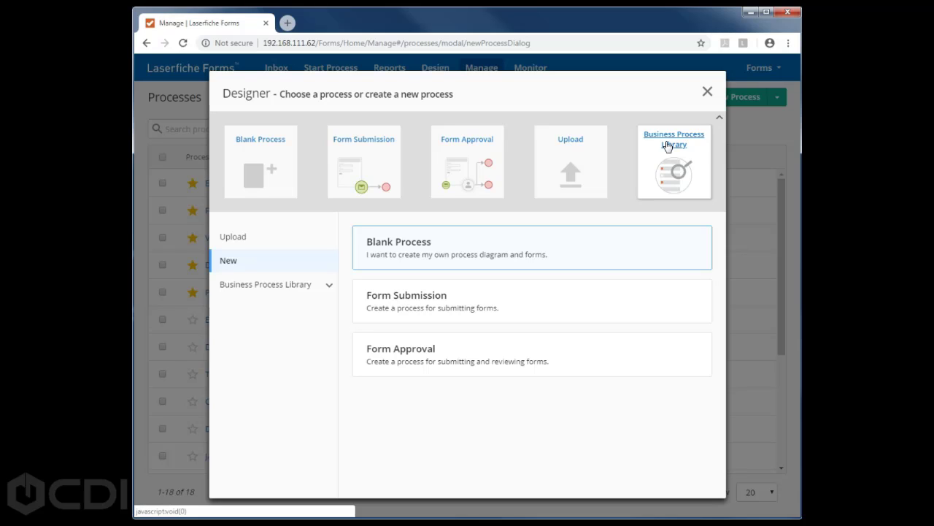
- Open the Business Process Library and browse its 110 templates
click(483, 198)
click(674, 143)
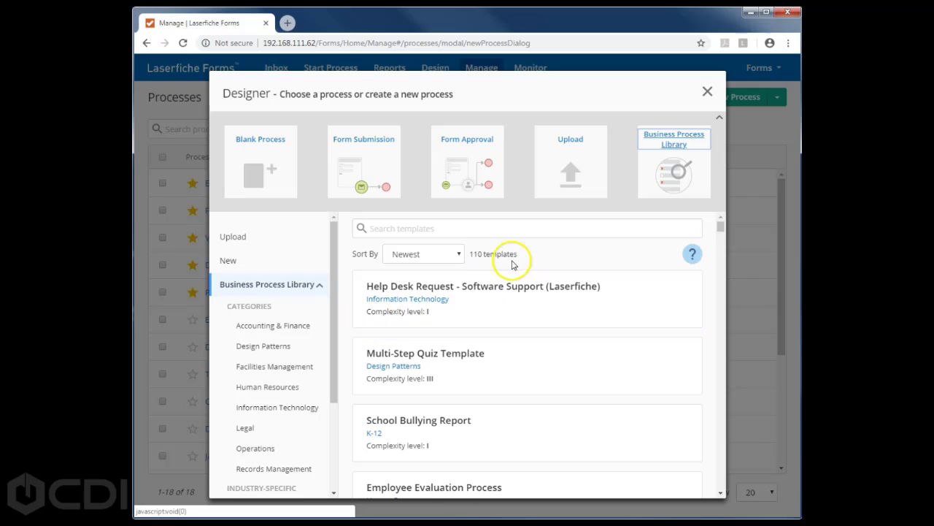
drag(721, 226, 719, 265)
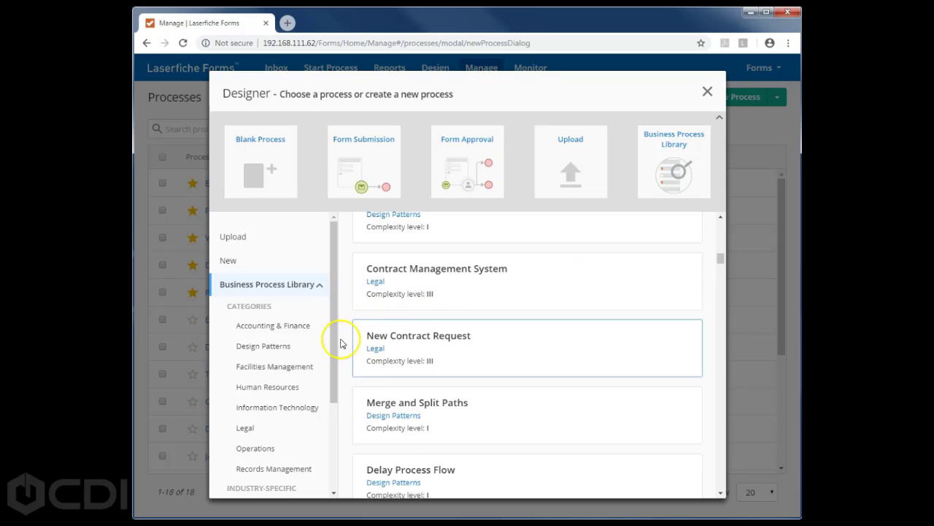
scroll(332, 337, down, 1)
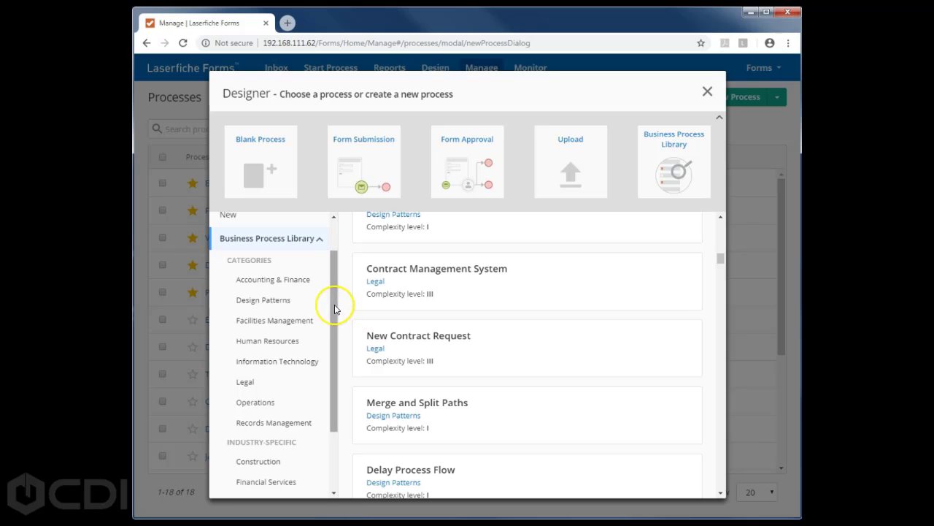
scroll(333, 336, down, 2)
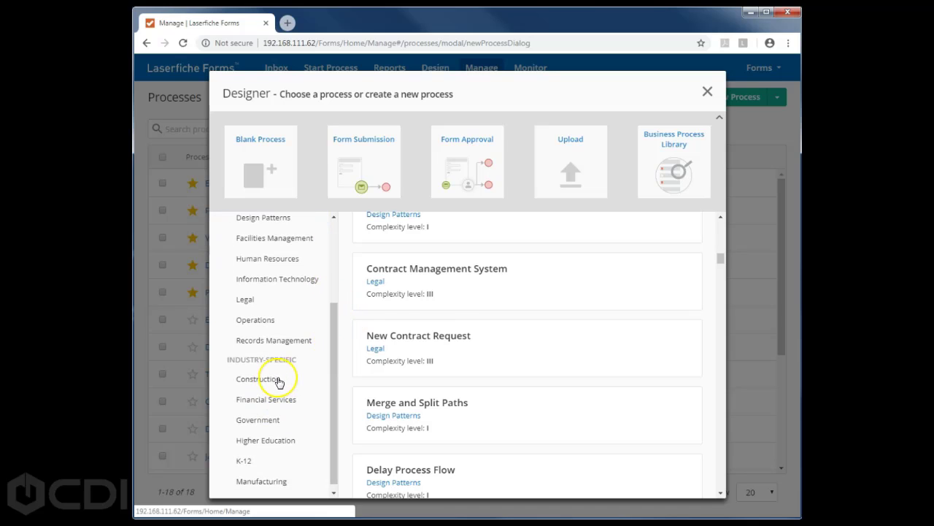
drag(721, 255, 721, 226)
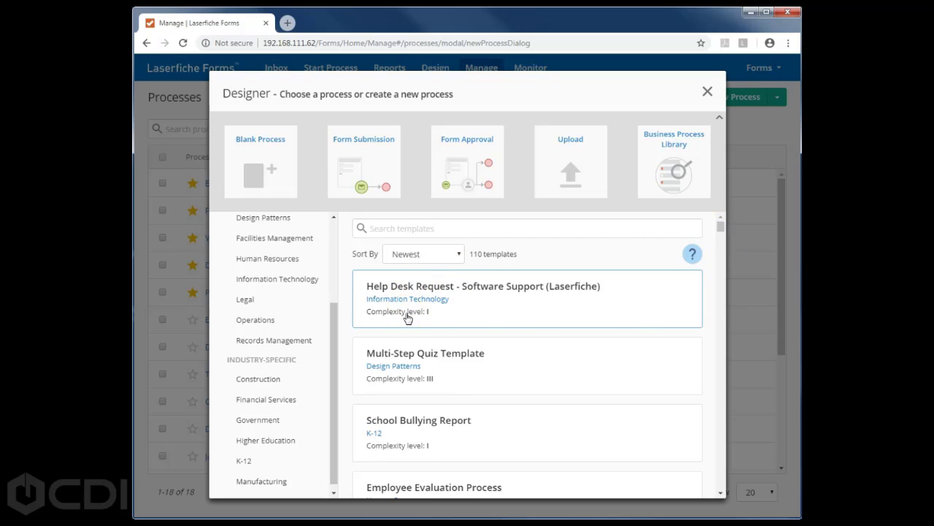
click(720, 288)
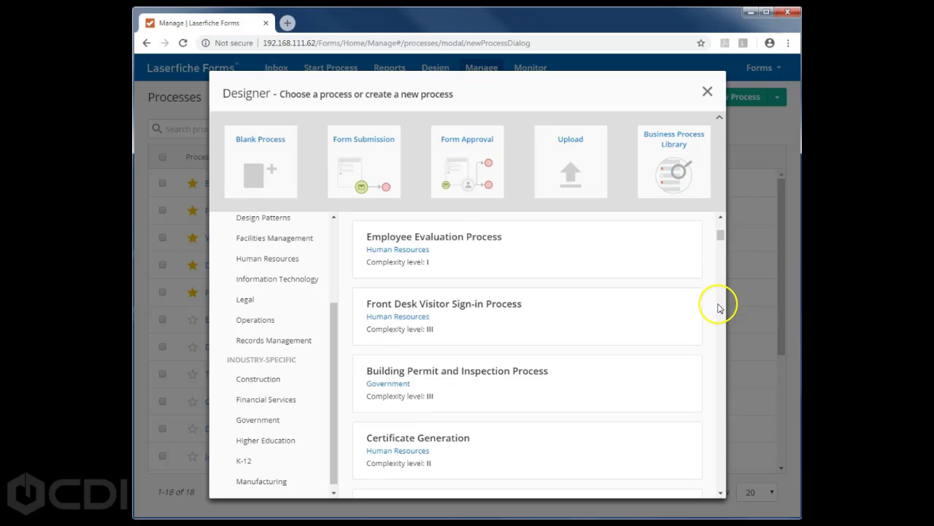
click(720, 308)
click(721, 308)
click(721, 310)
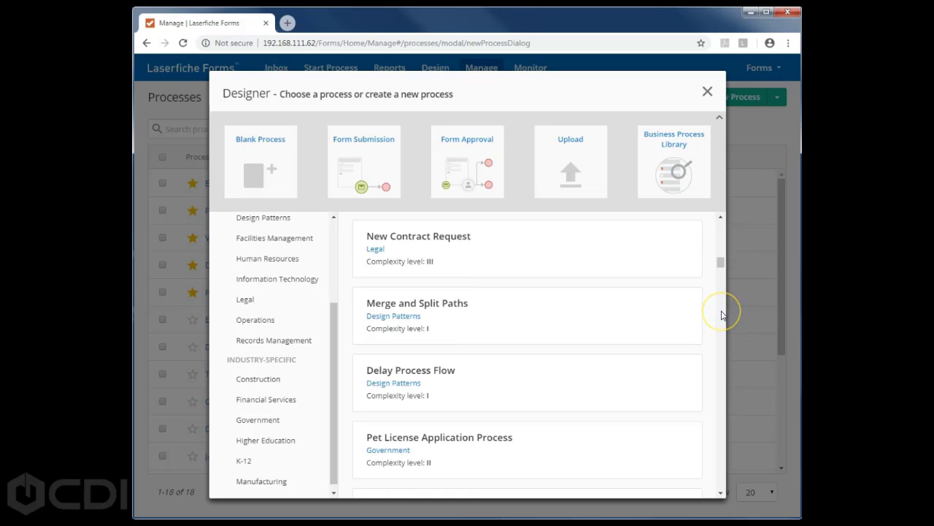
click(721, 315)
click(721, 315)
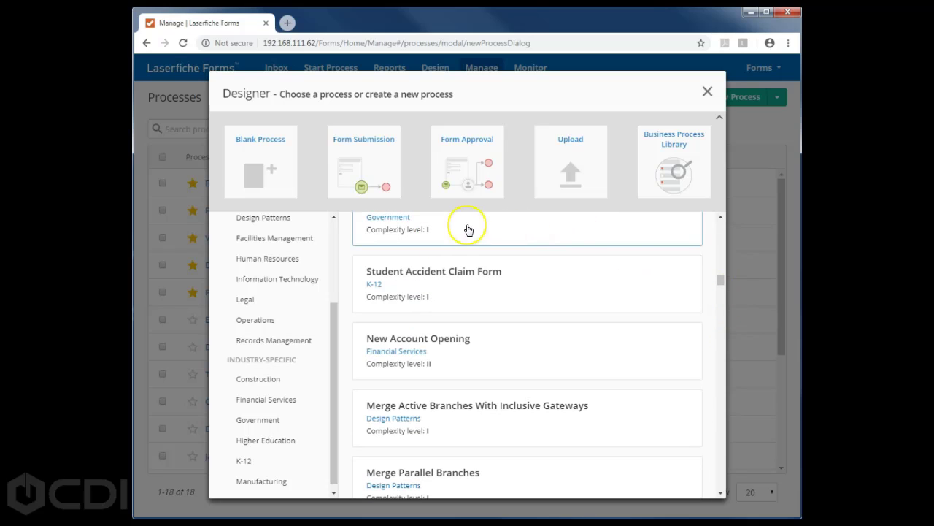
- Sort the library templates by Trending, putting Flu Shot Registration second
scroll(635, 282, up, 4)
drag(720, 267, 718, 221)
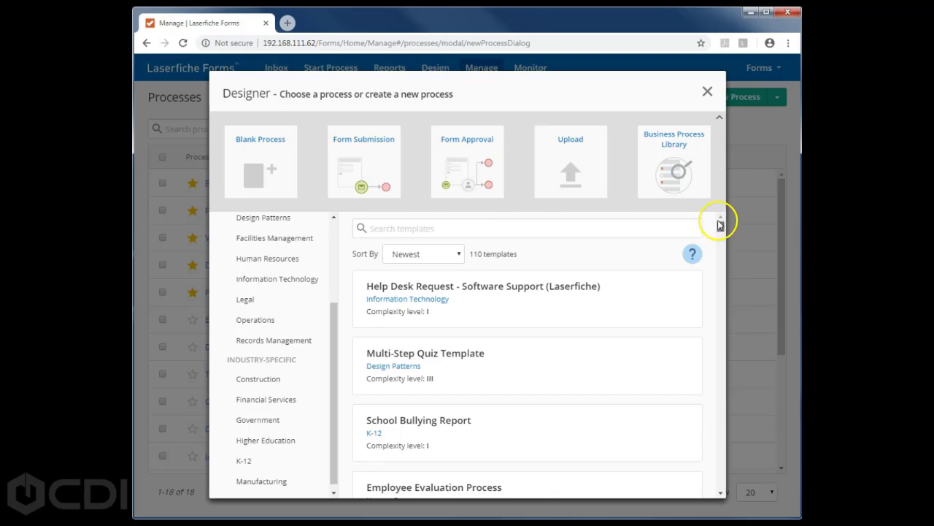
click(459, 254)
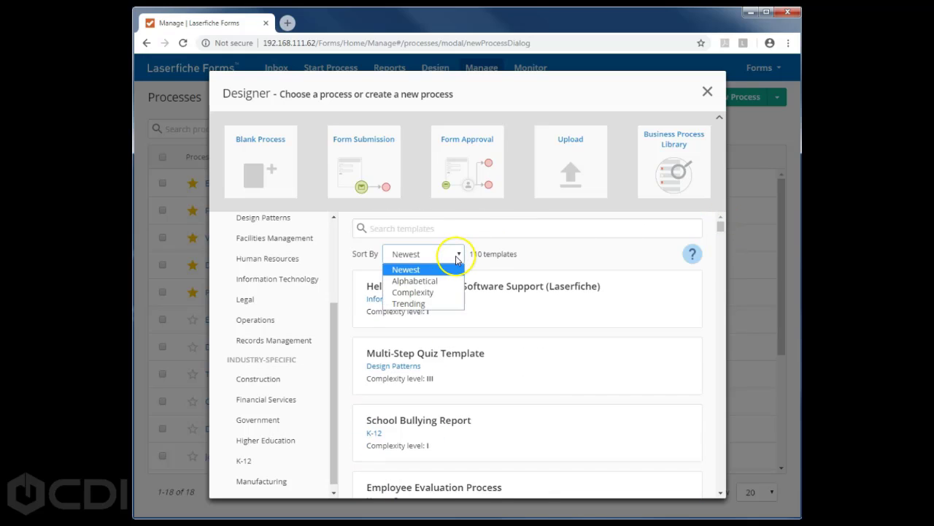
click(421, 304)
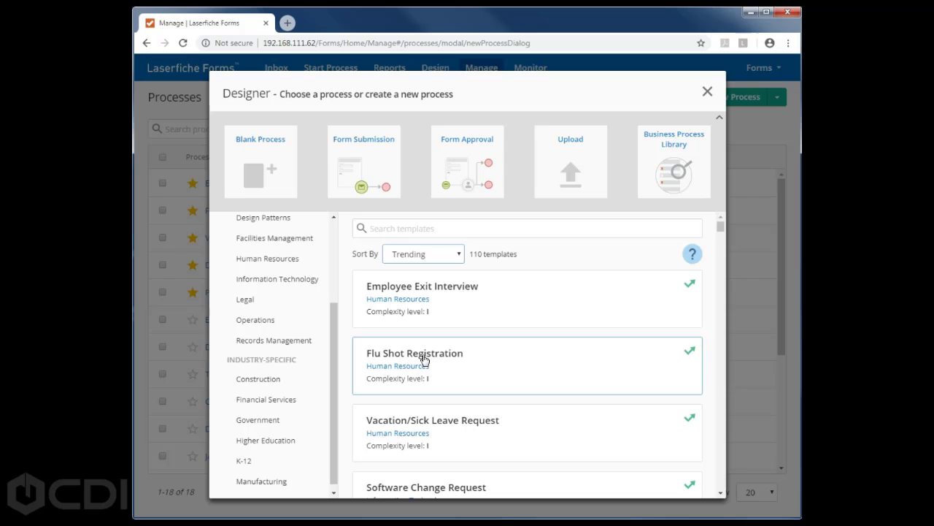
click(424, 360)
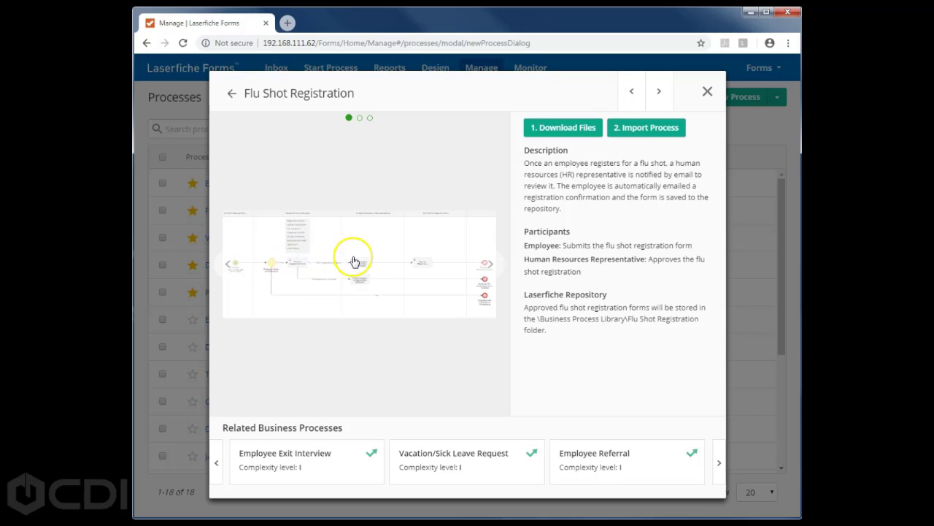
click(490, 264)
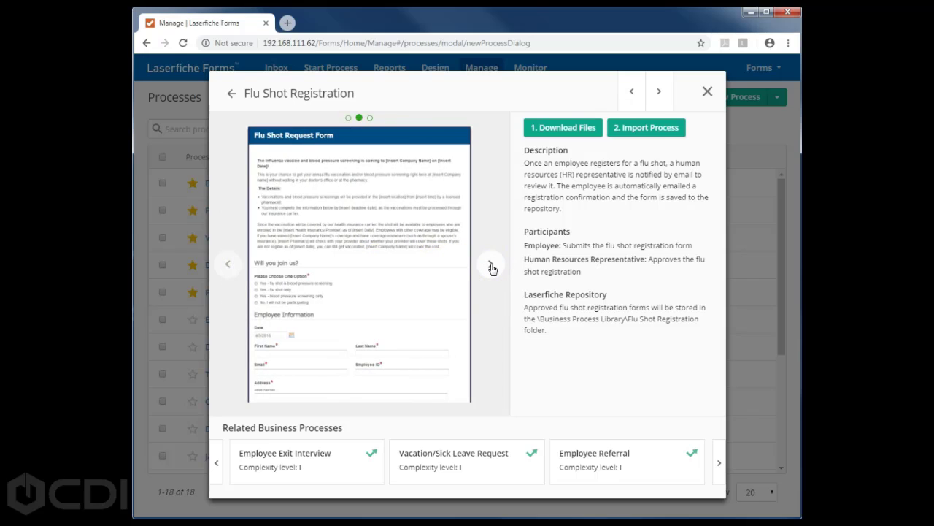
click(492, 266)
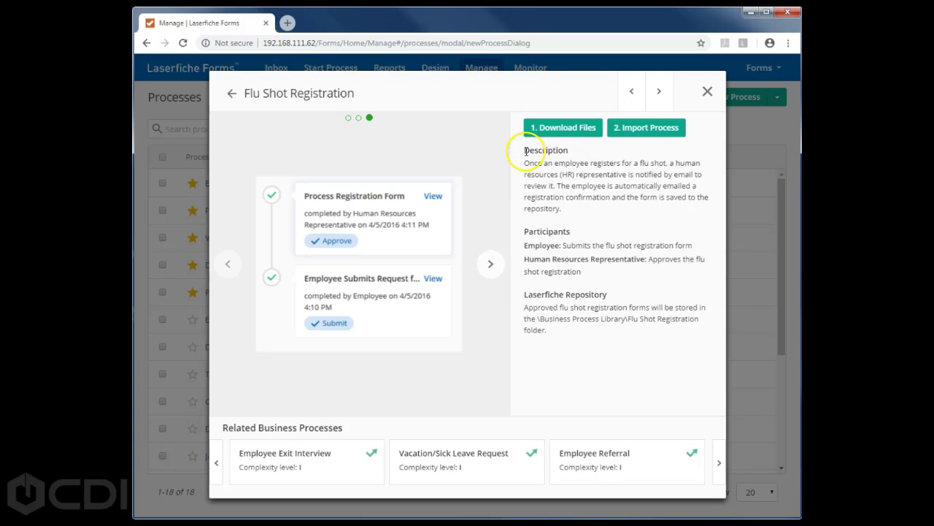
drag(523, 149, 595, 211)
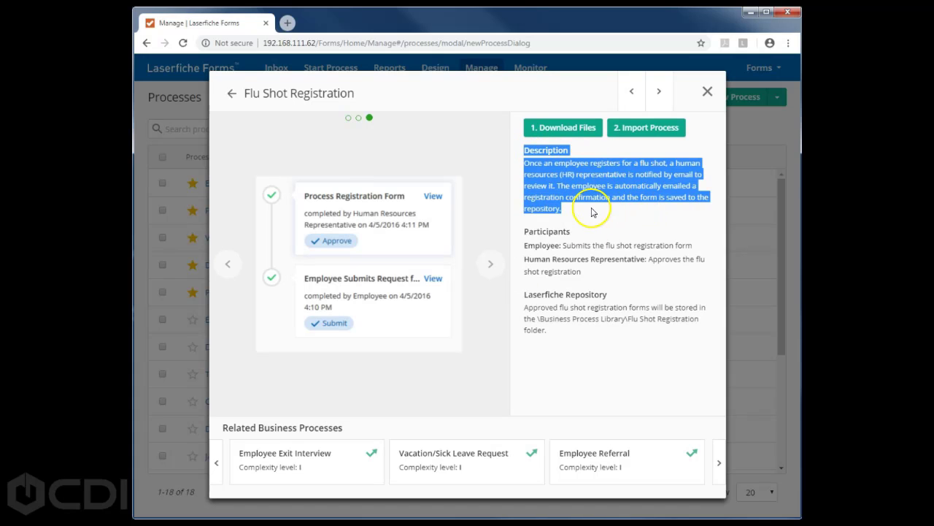
click(590, 213)
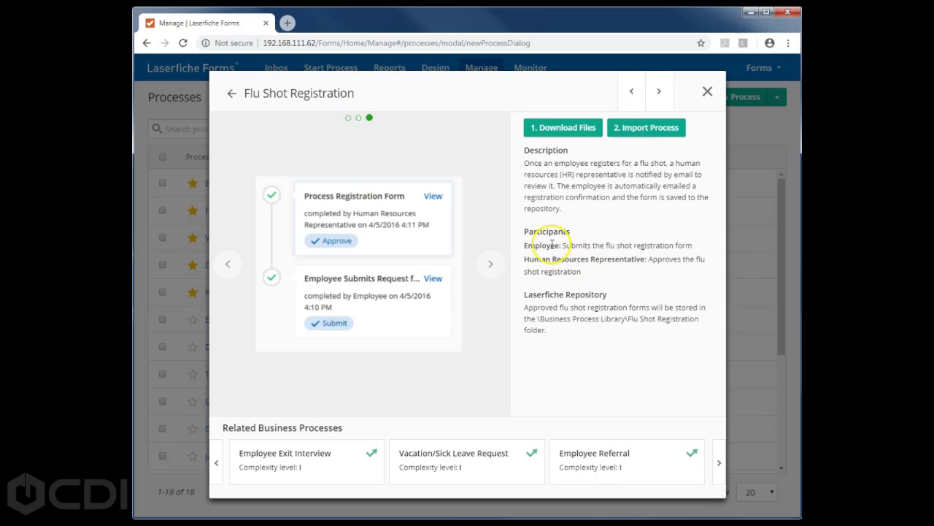
drag(526, 233, 577, 234)
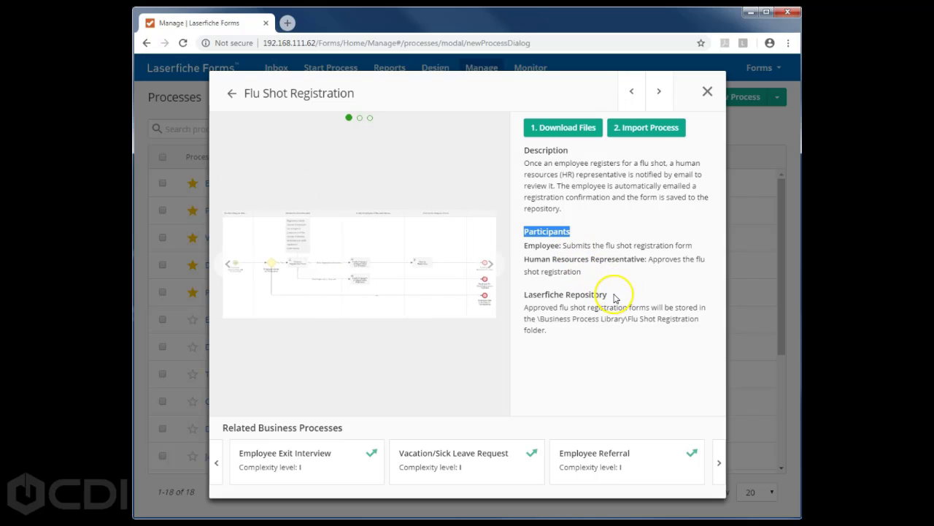
drag(523, 295, 625, 299)
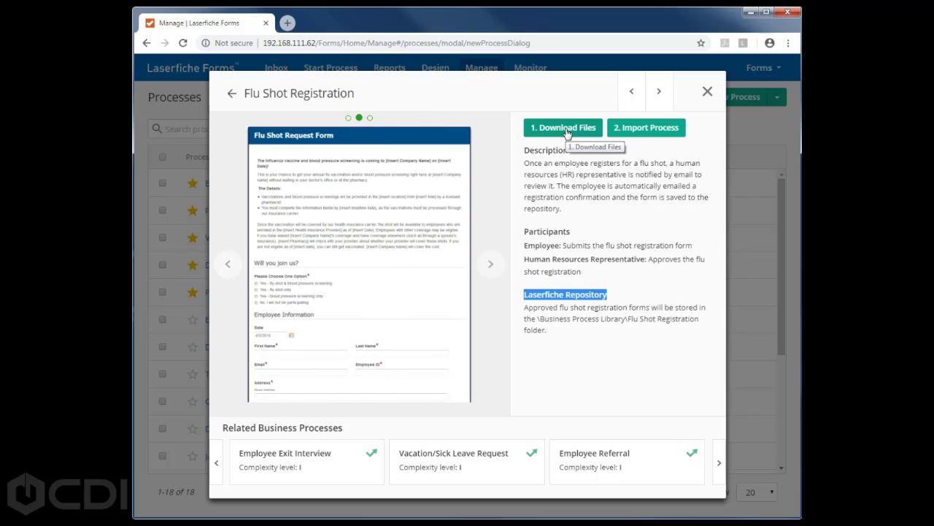
click(569, 131)
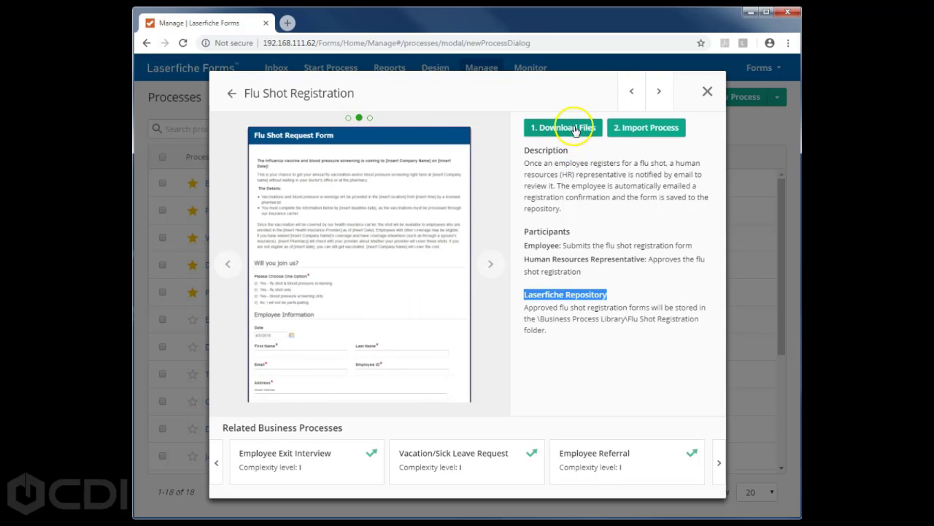
click(573, 130)
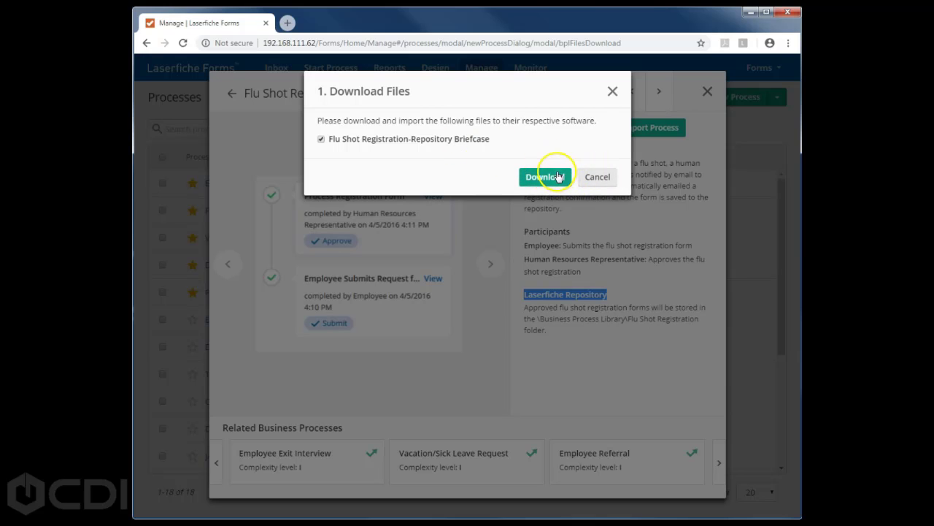
click(595, 176)
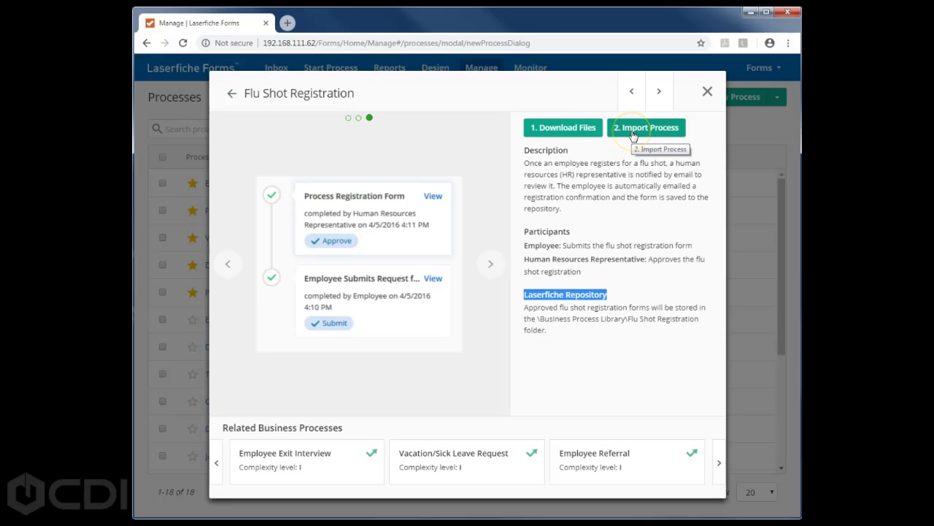
- Import the template as a new process named '2018 Shot Registration'
click(632, 137)
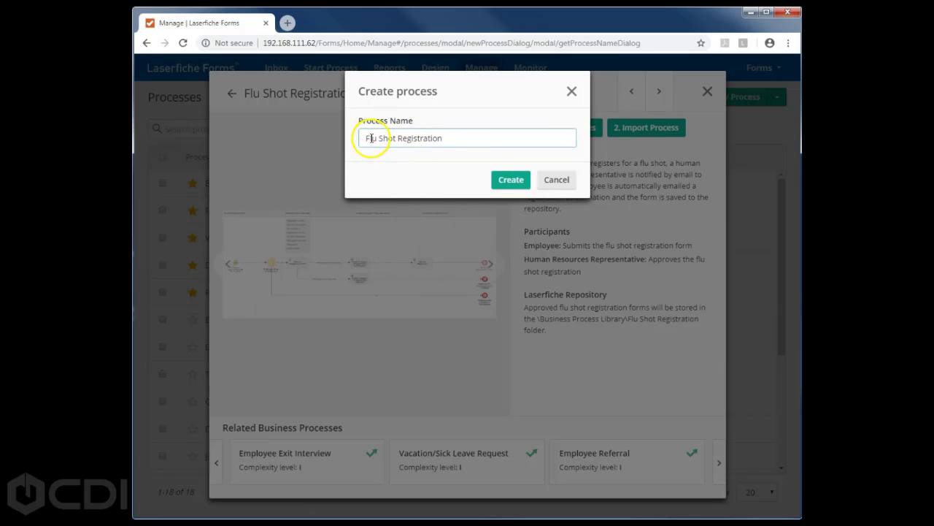
double_click(369, 138)
text(@)
text(018)
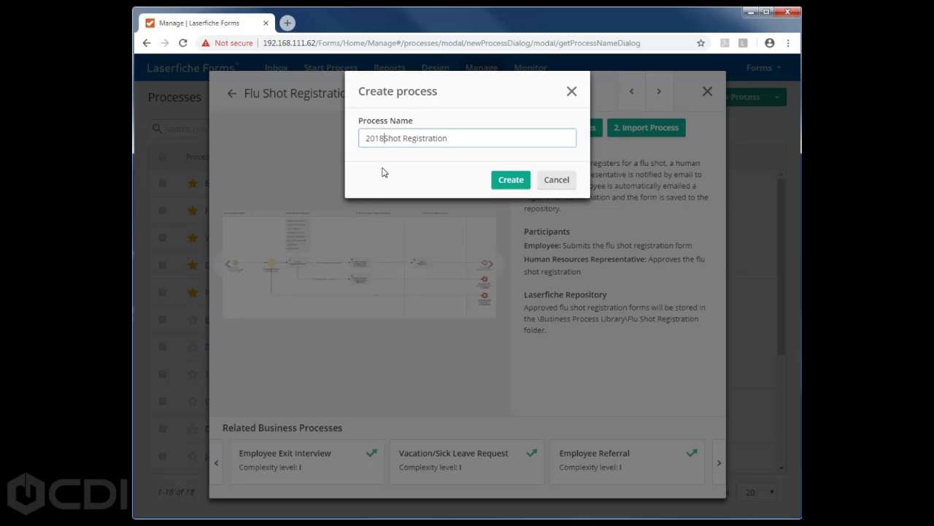
click(511, 181)
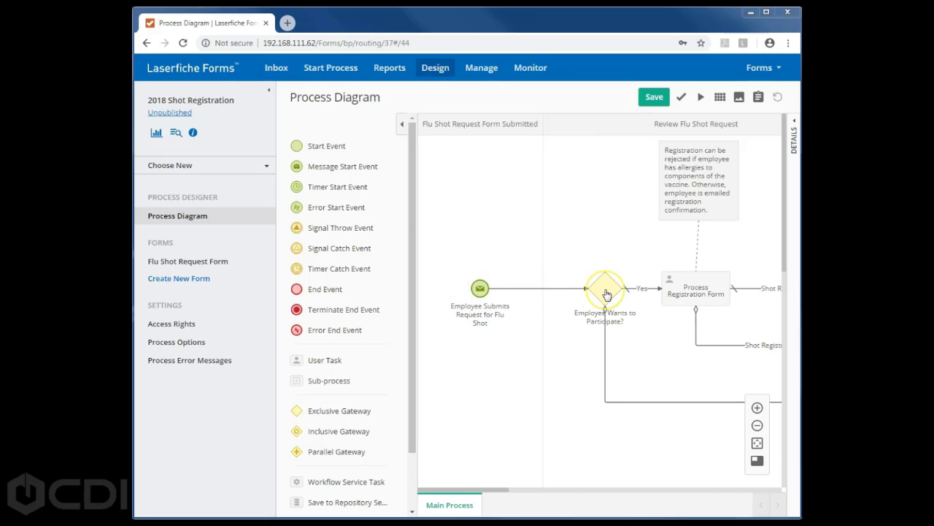
click(684, 294)
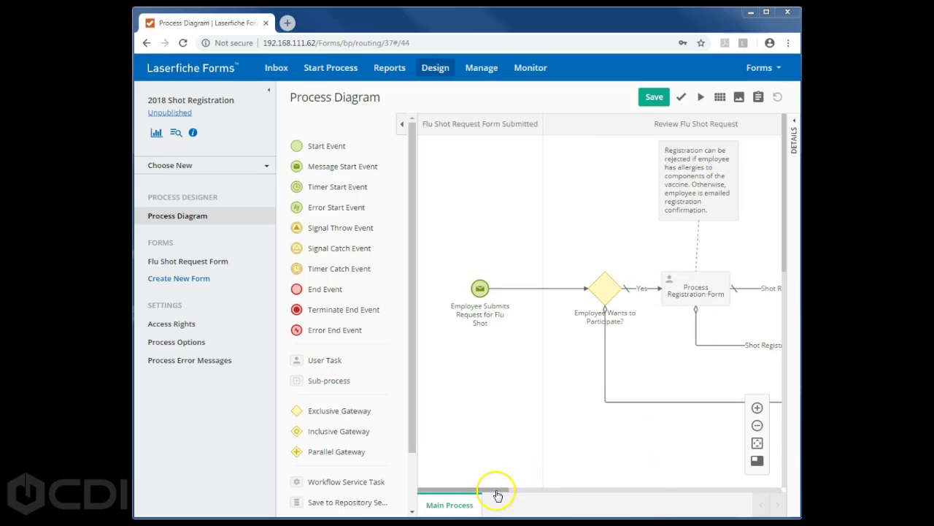
drag(498, 496, 548, 496)
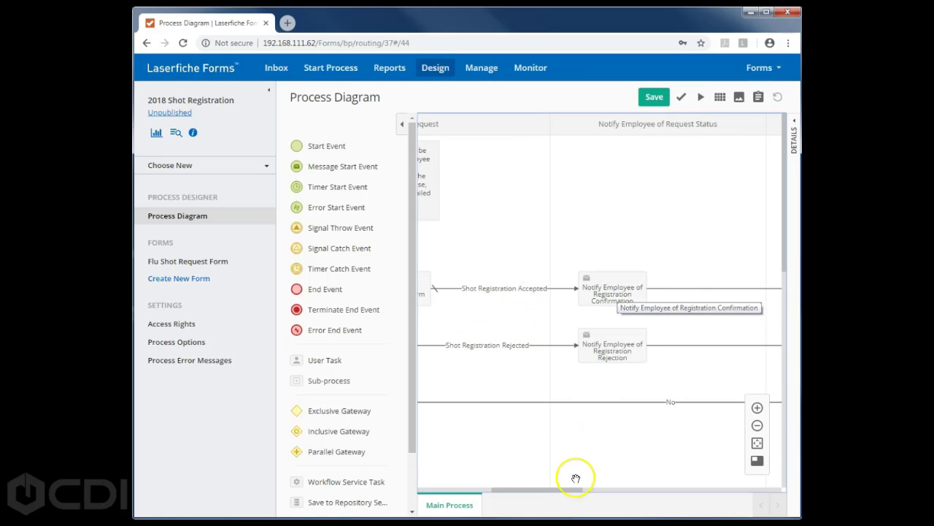
drag(567, 495, 622, 495)
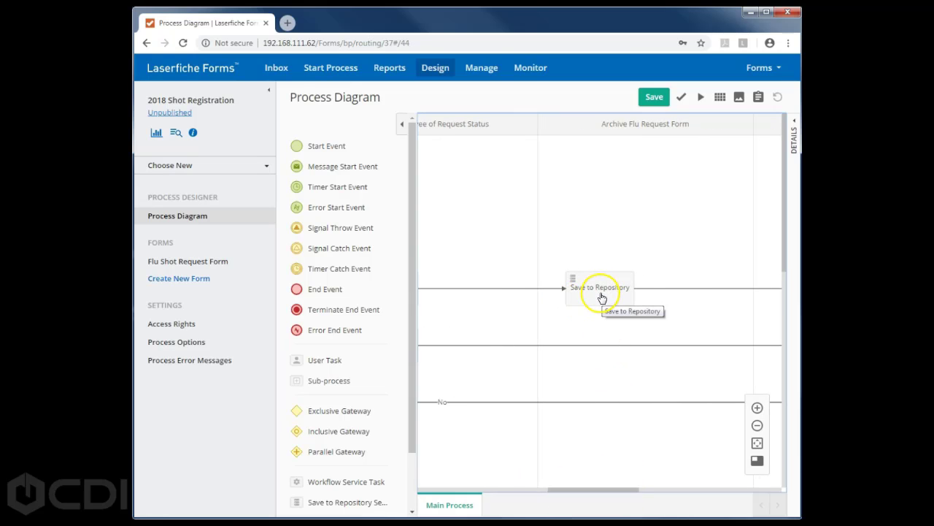
drag(606, 489, 661, 494)
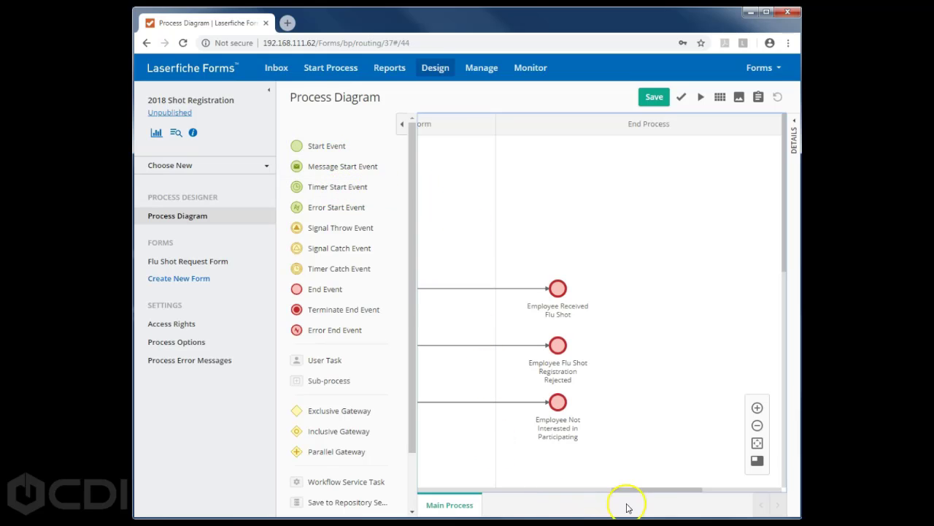
drag(649, 495, 438, 489)
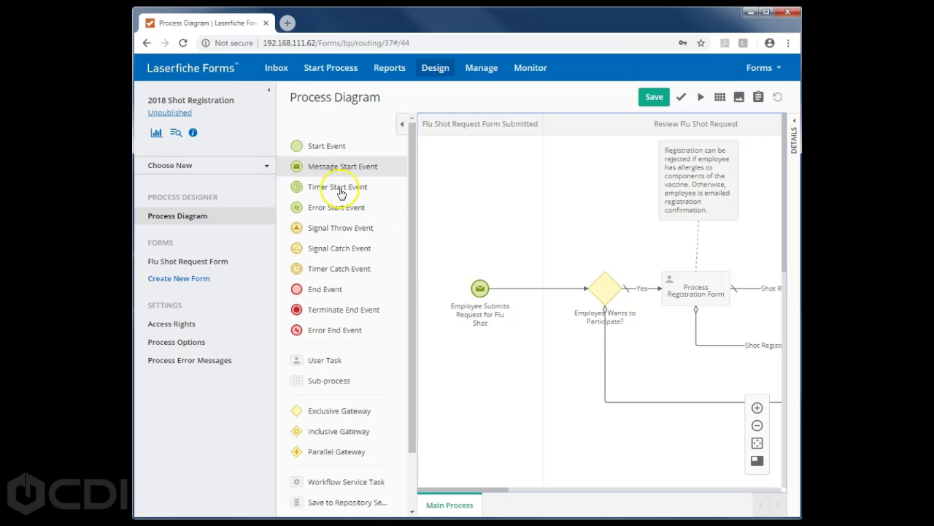
click(401, 128)
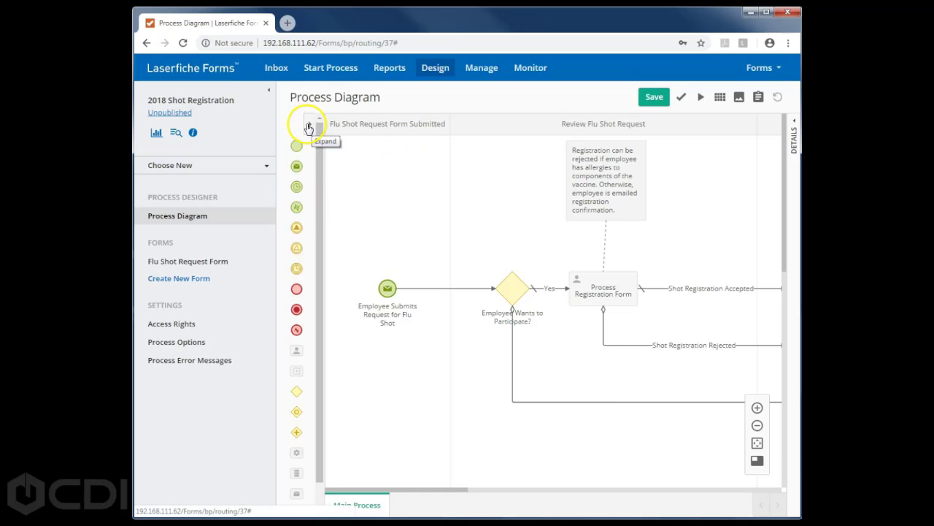
click(311, 129)
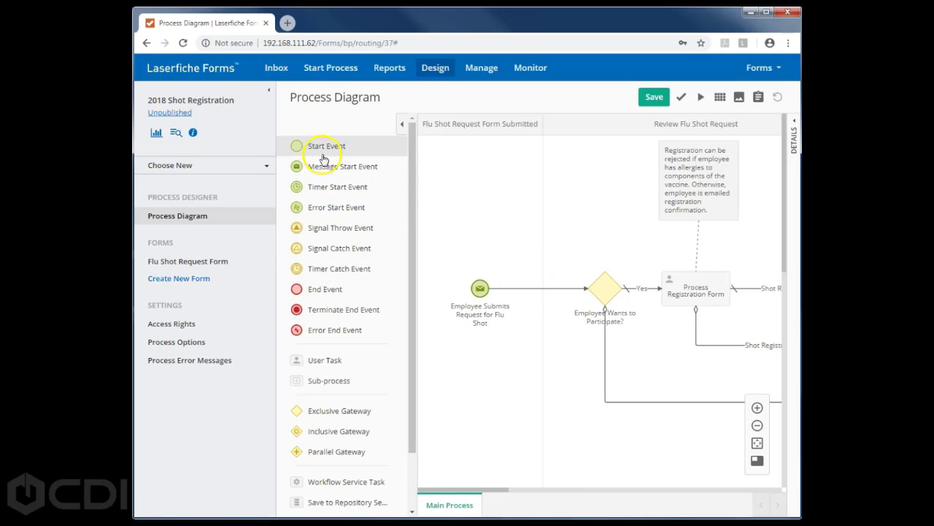
drag(328, 288, 511, 246)
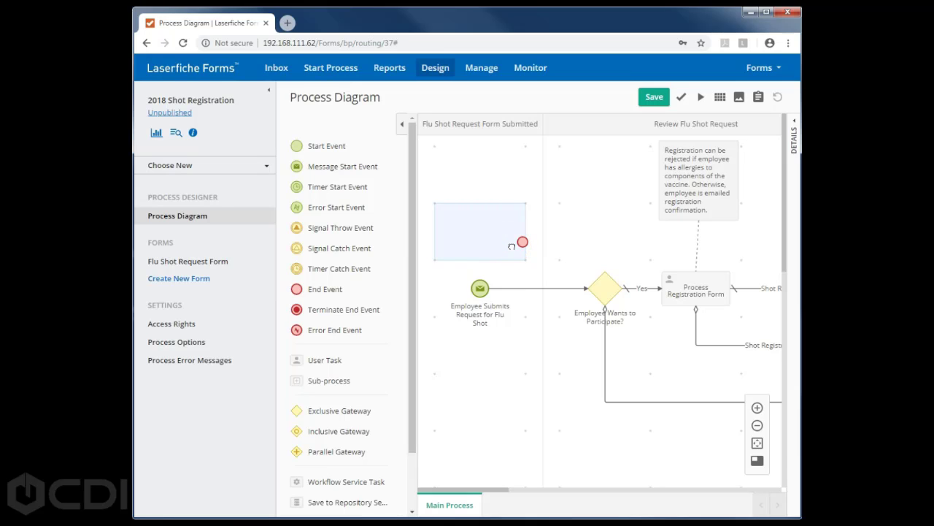
drag(511, 246, 364, 231)
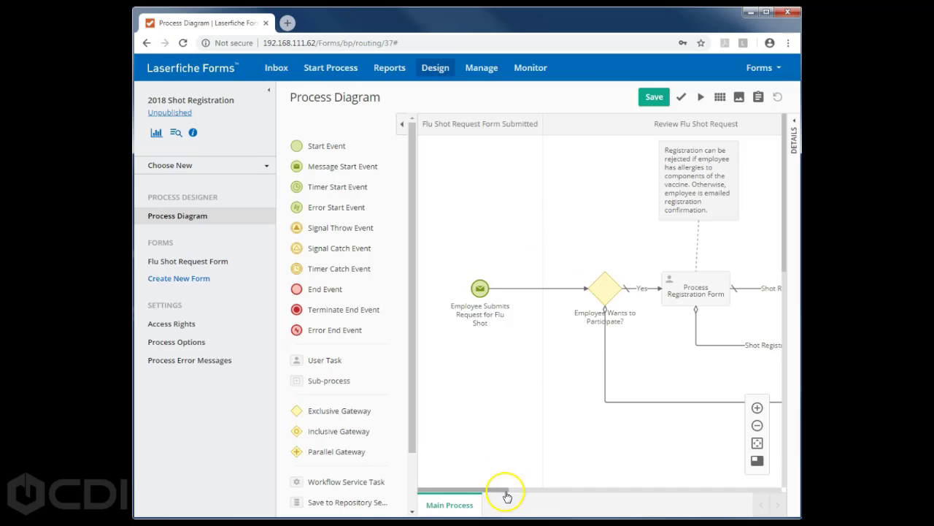
drag(501, 495, 515, 486)
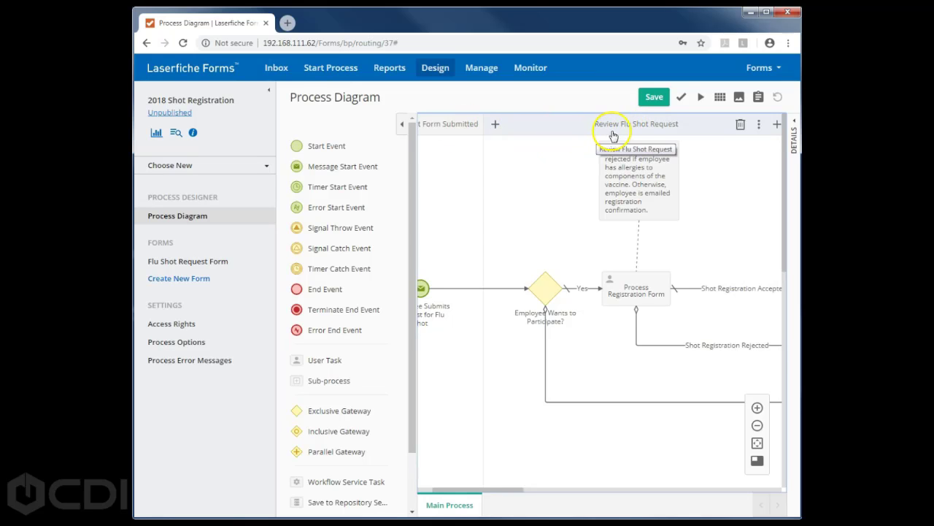
drag(519, 492, 592, 493)
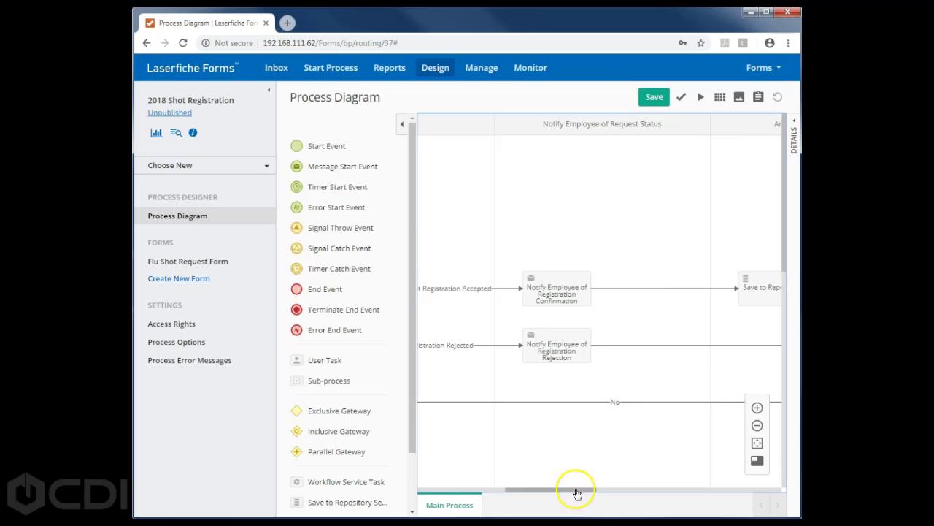
drag(577, 490, 653, 492)
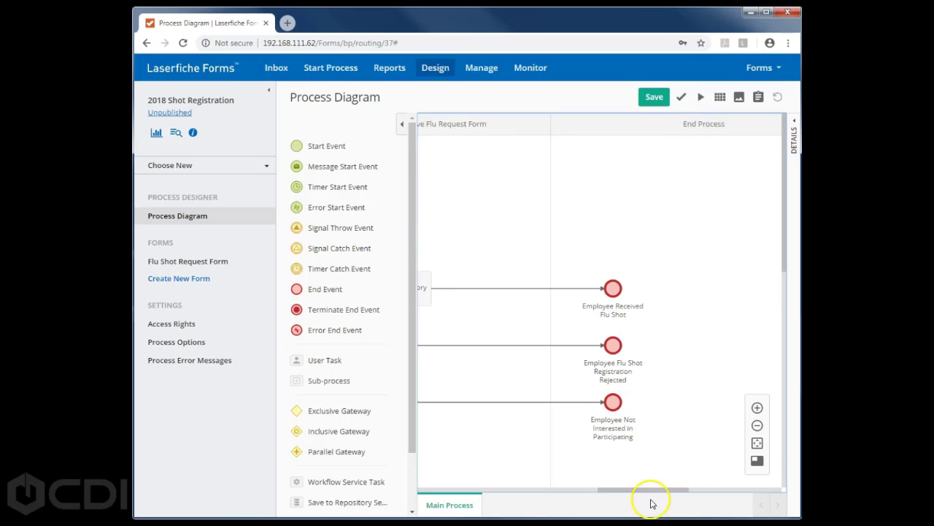
drag(657, 492, 501, 496)
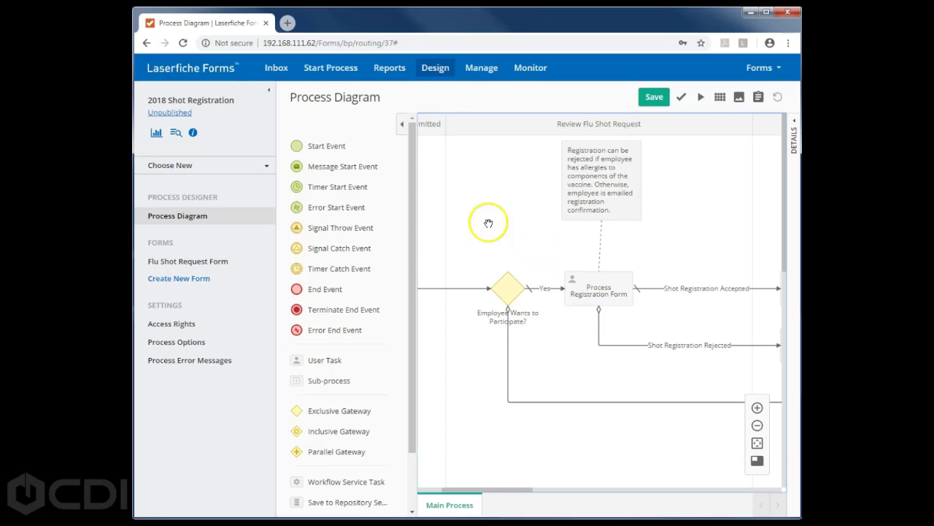
- Open the Flu Shot Request Form in the designer and select its Please Choose One Option field
click(182, 263)
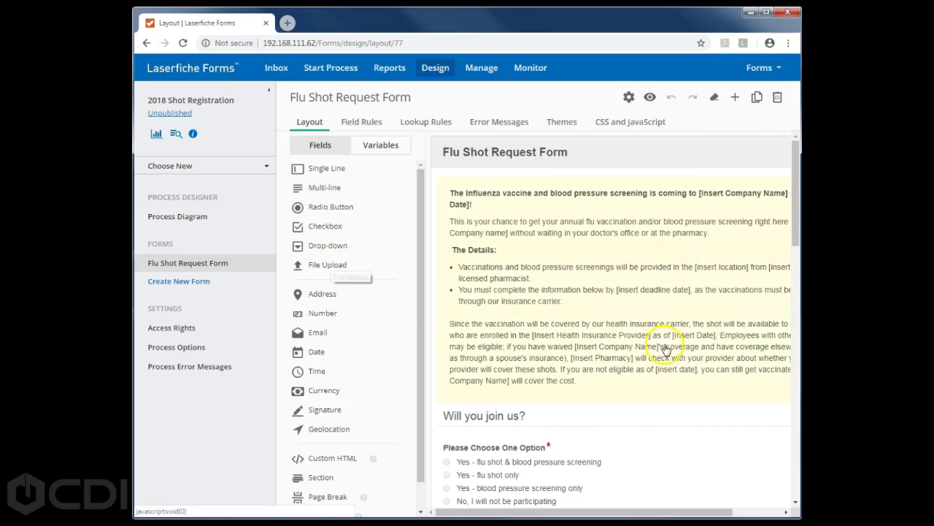
scroll(543, 231, down, 3)
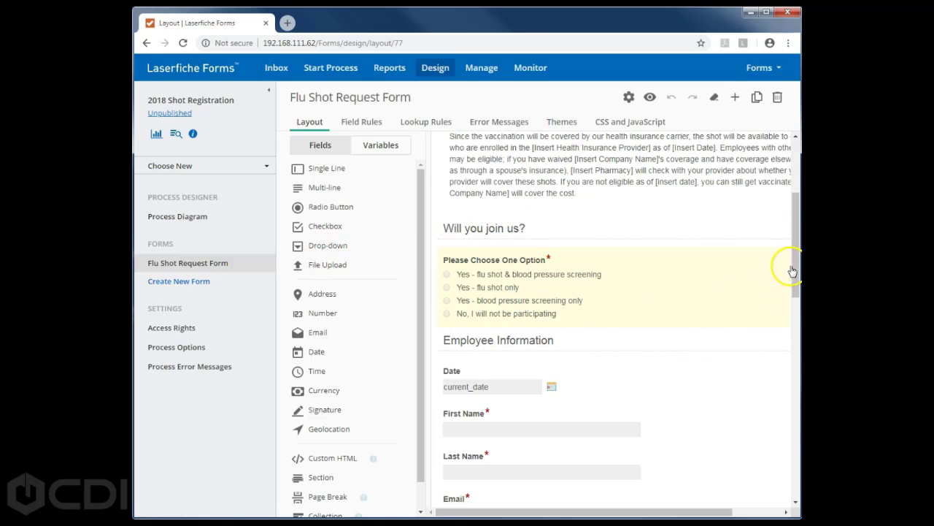
drag(794, 269, 792, 294)
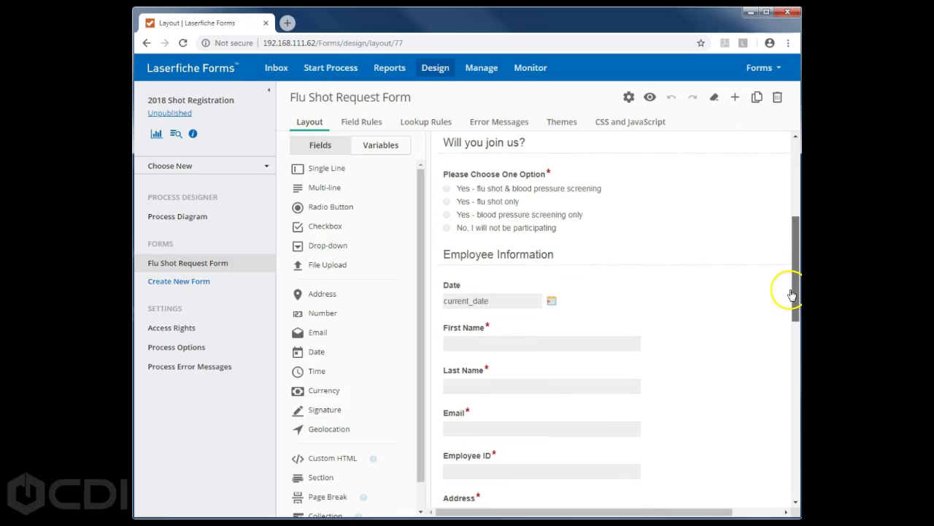
click(515, 215)
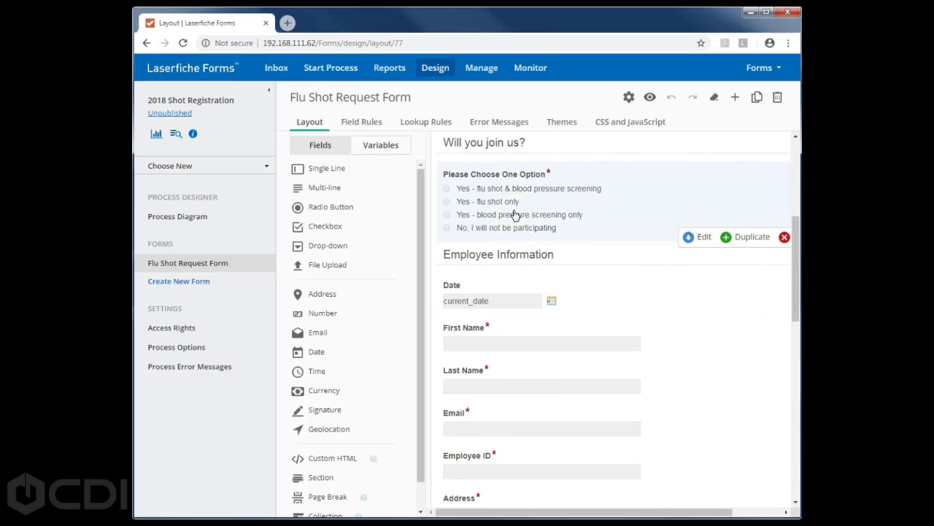
- Review the Please Choose One Option field's properties, keeping its 1-column layout unchanged
click(702, 238)
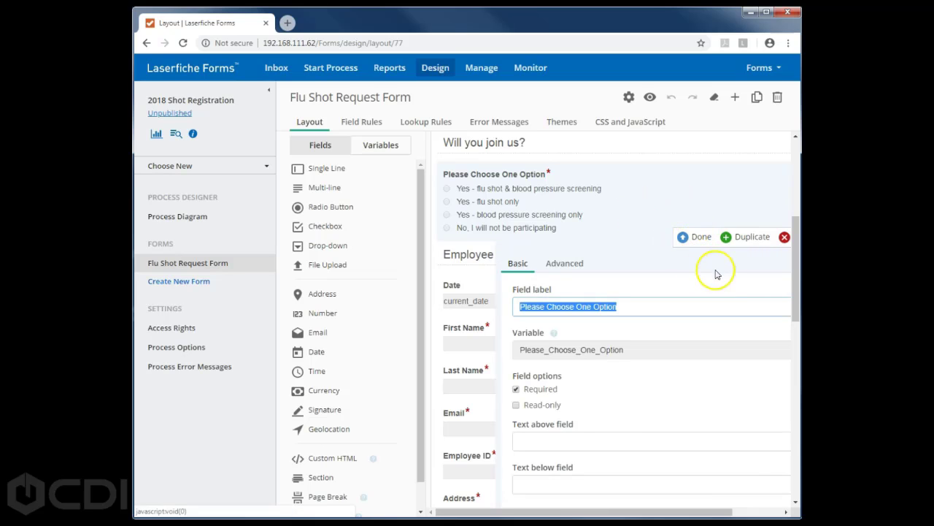
scroll(795, 288, down, 1)
scroll(796, 290, down, 3)
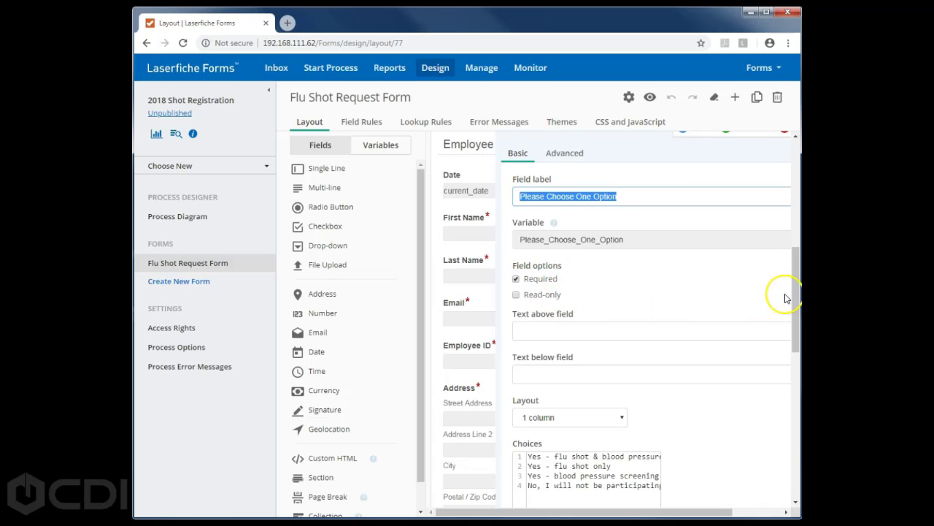
drag(792, 288, 790, 330)
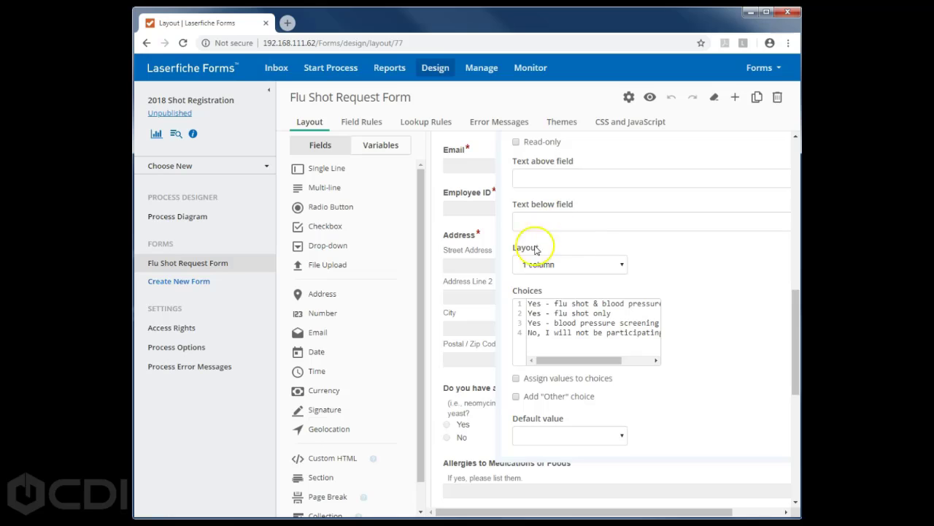
click(622, 268)
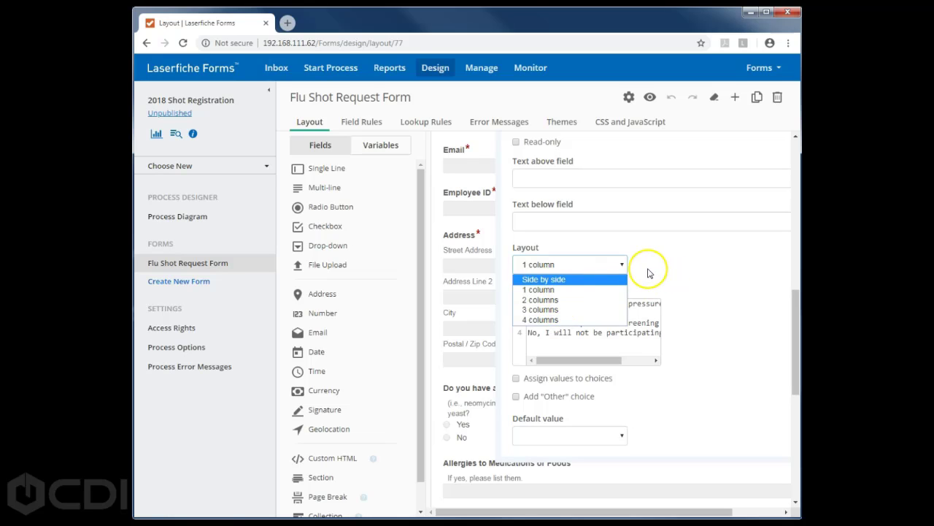
click(641, 273)
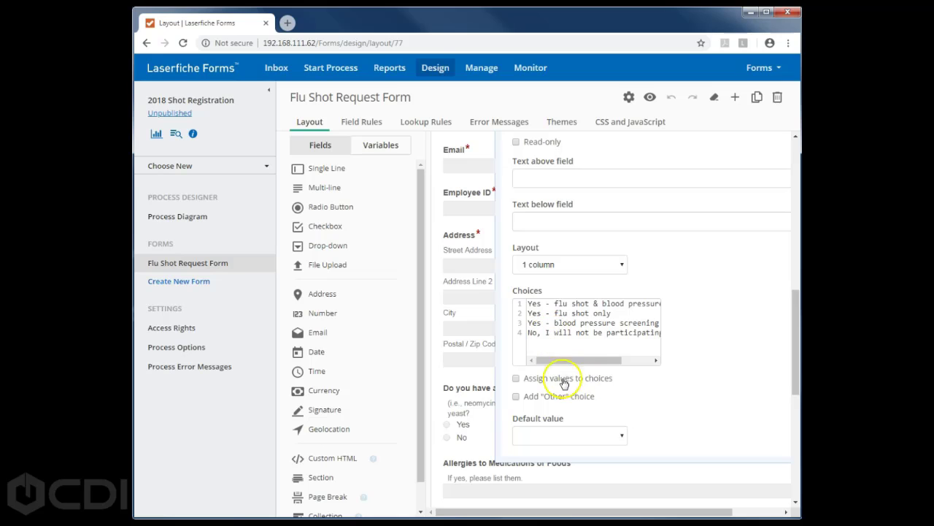
drag(796, 350, 796, 365)
scroll(795, 359, down, 2)
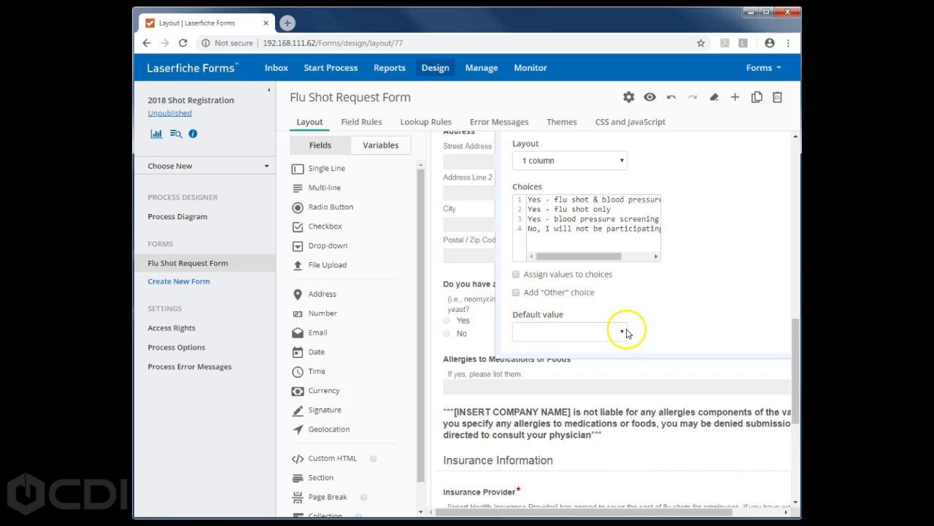
drag(798, 343, 792, 248)
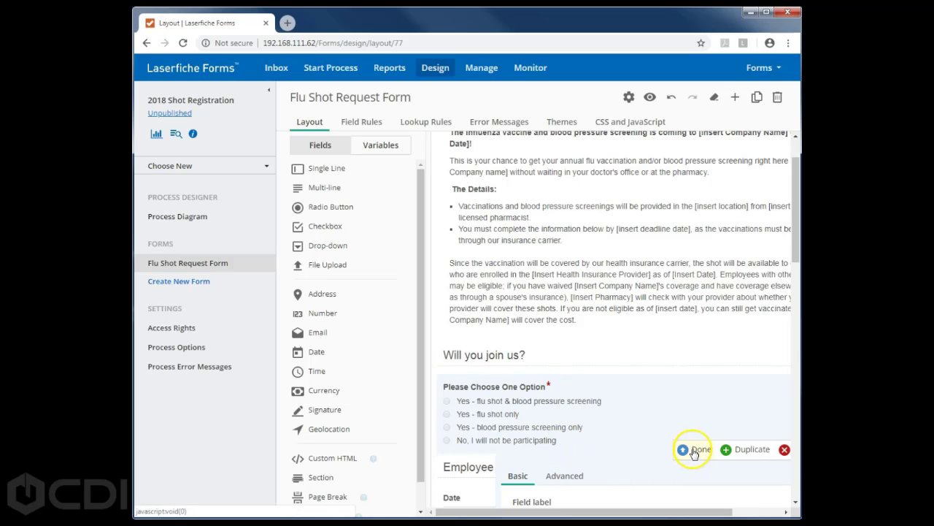
click(698, 450)
- Review the required Insurance Provider field's properties and close them without changes
scroll(659, 340, down, 5)
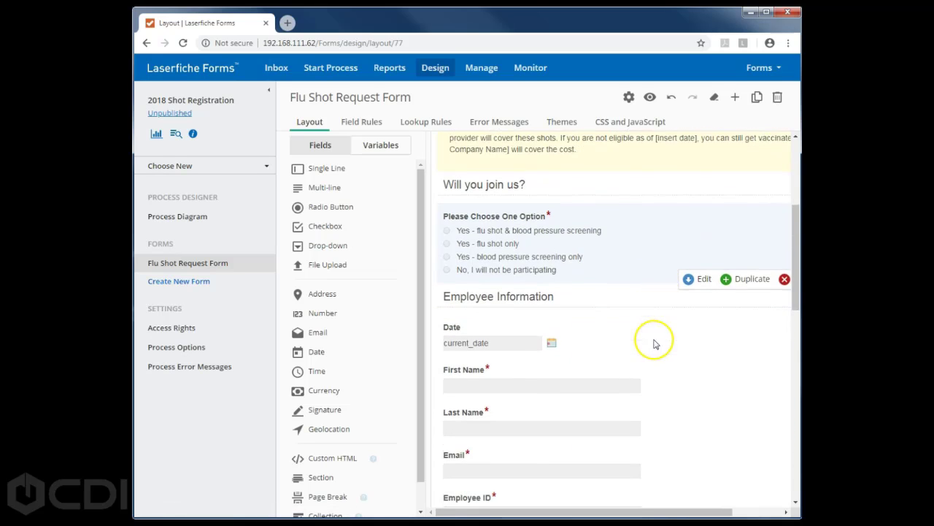
scroll(646, 356, down, 5)
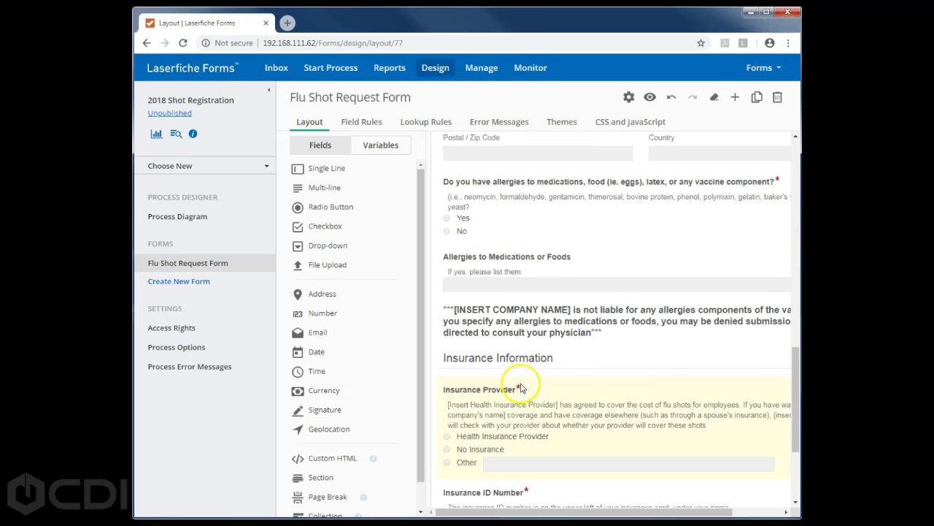
click(506, 409)
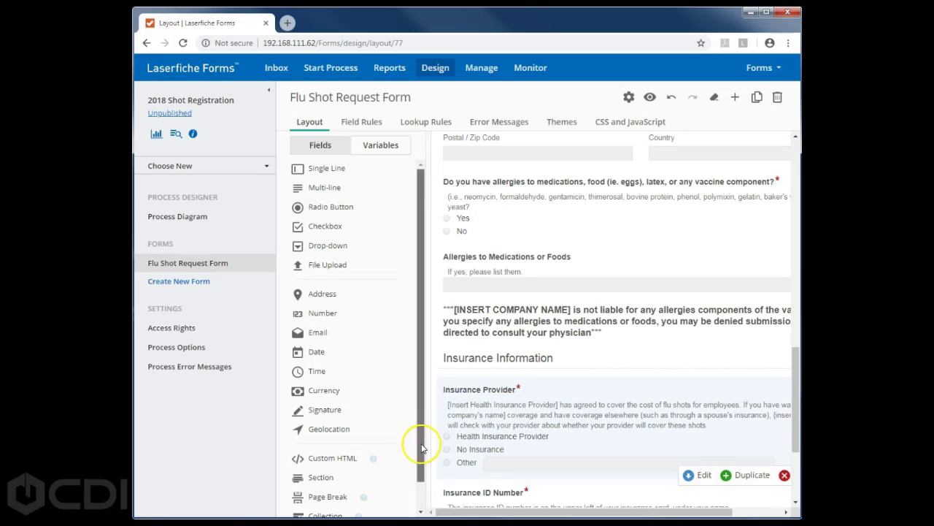
scroll(422, 447, down, 1)
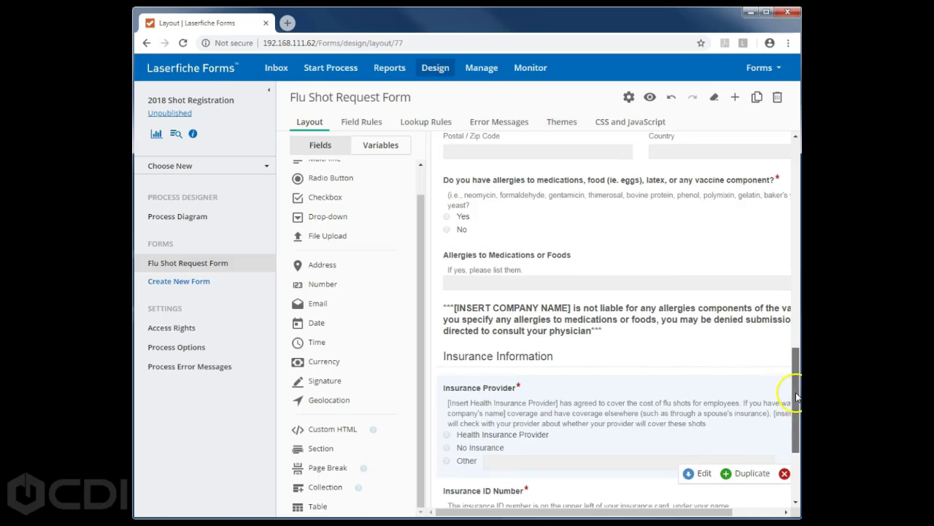
scroll(792, 394, down, 2)
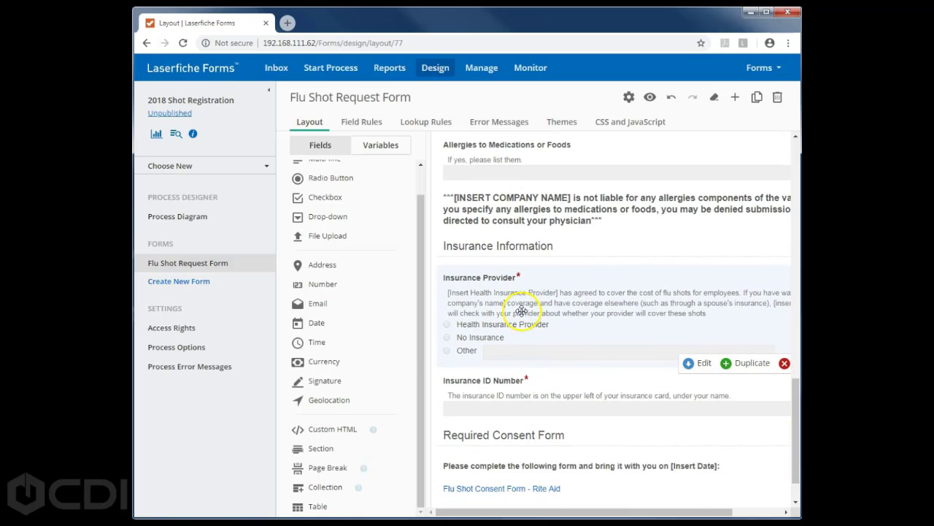
click(696, 375)
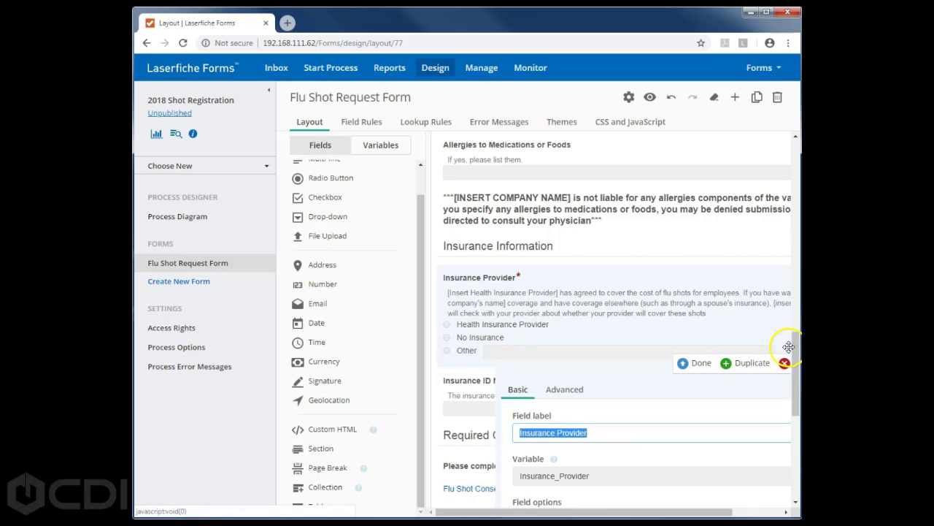
drag(796, 357, 798, 401)
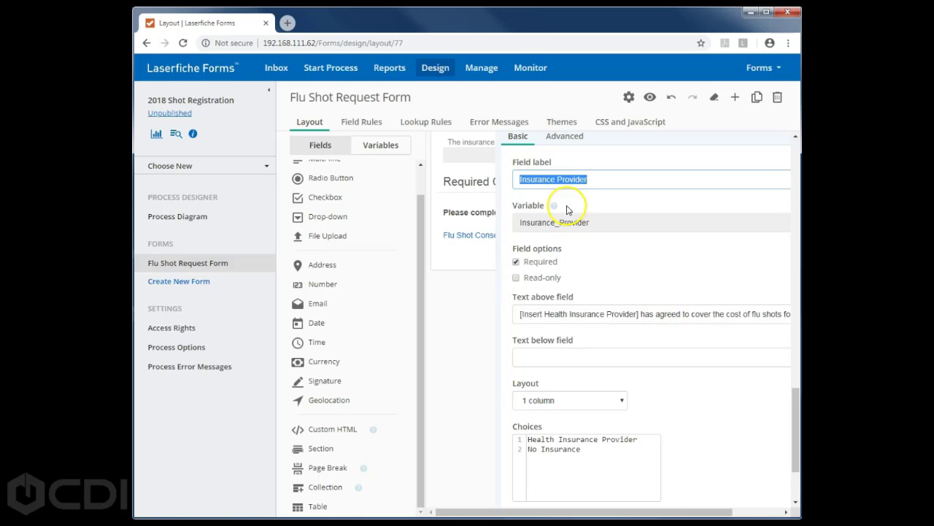
scroll(784, 387, up, 5)
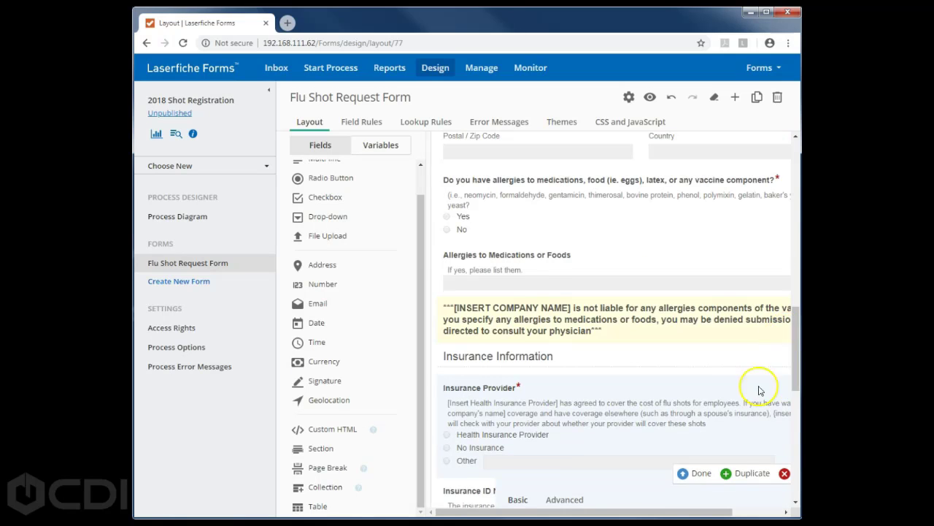
click(697, 473)
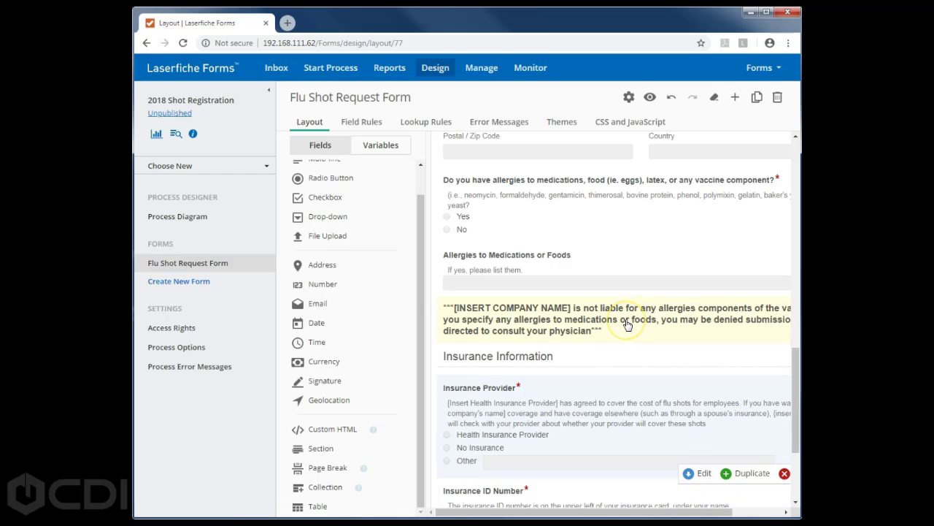
click(650, 98)
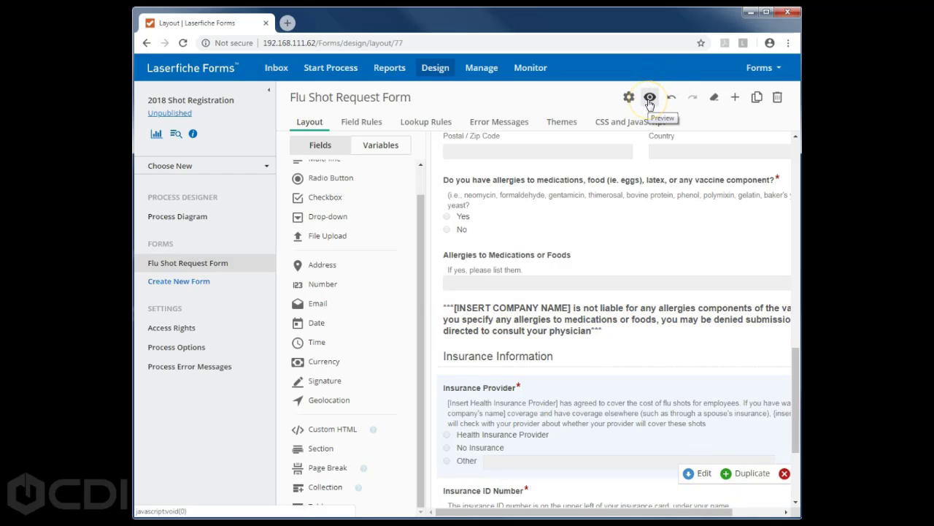
click(650, 100)
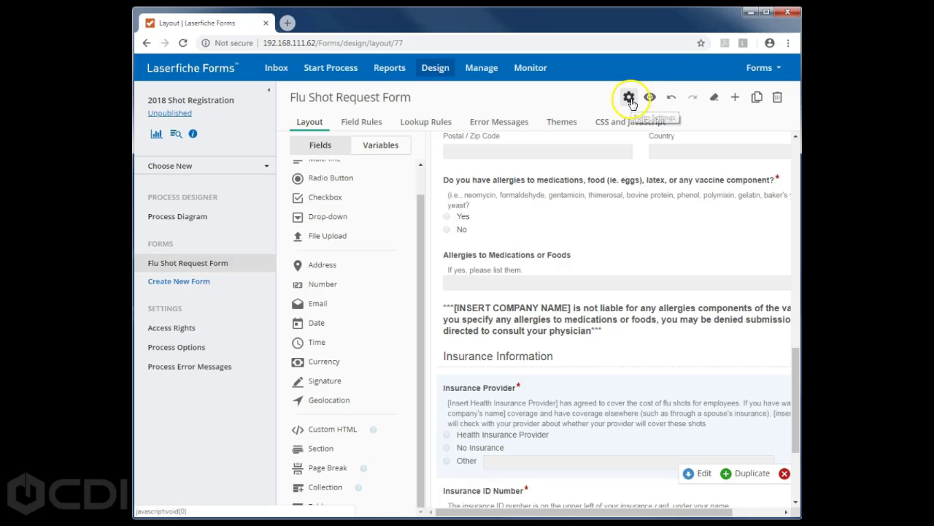
click(672, 98)
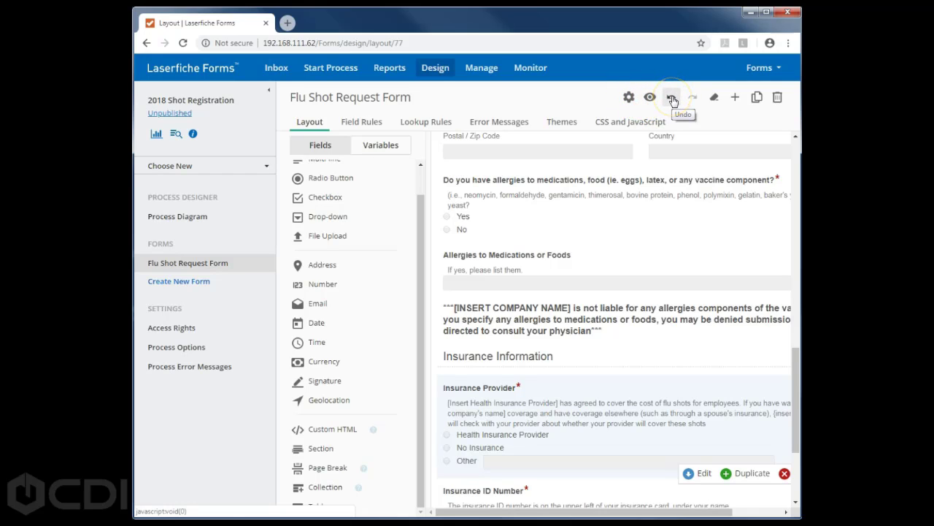
click(664, 102)
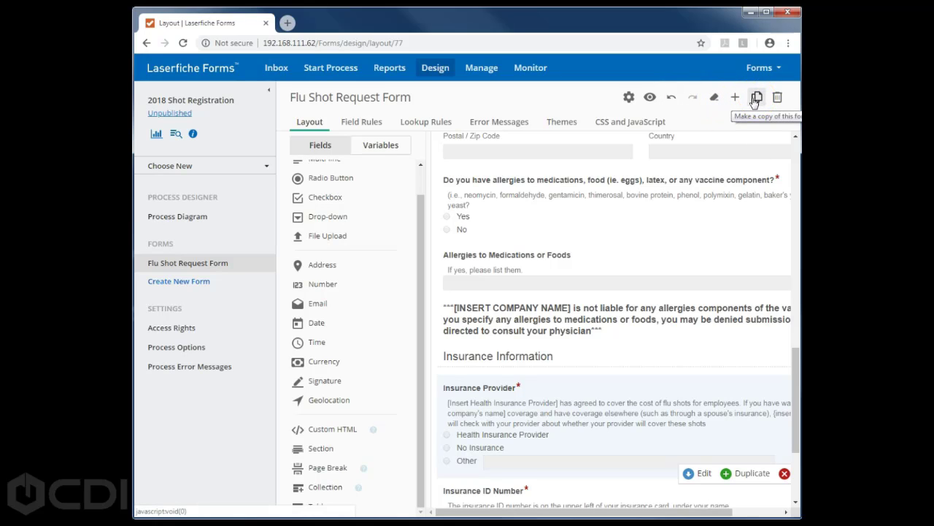
click(777, 99)
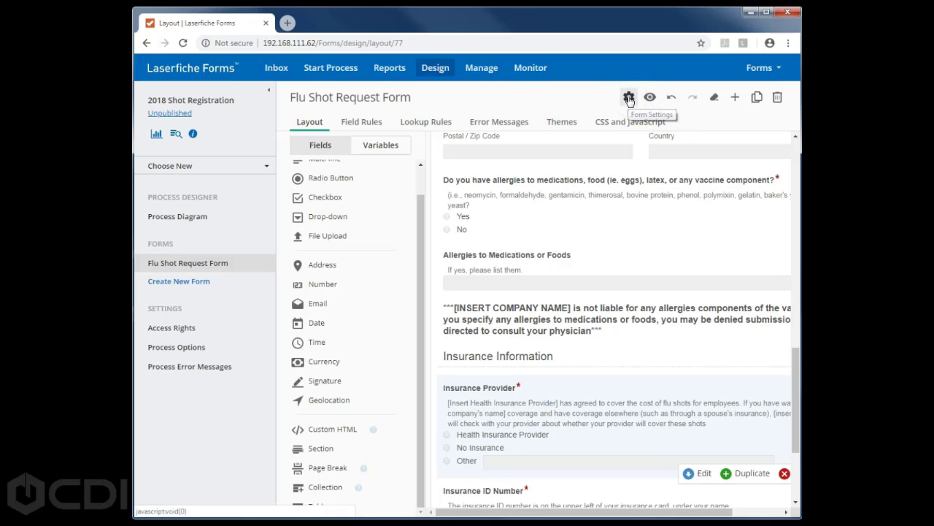
click(628, 97)
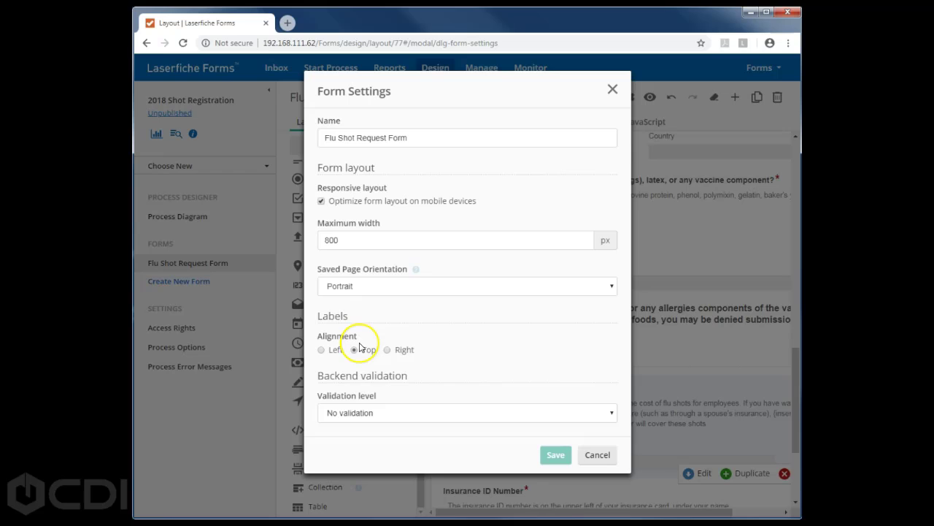
click(597, 457)
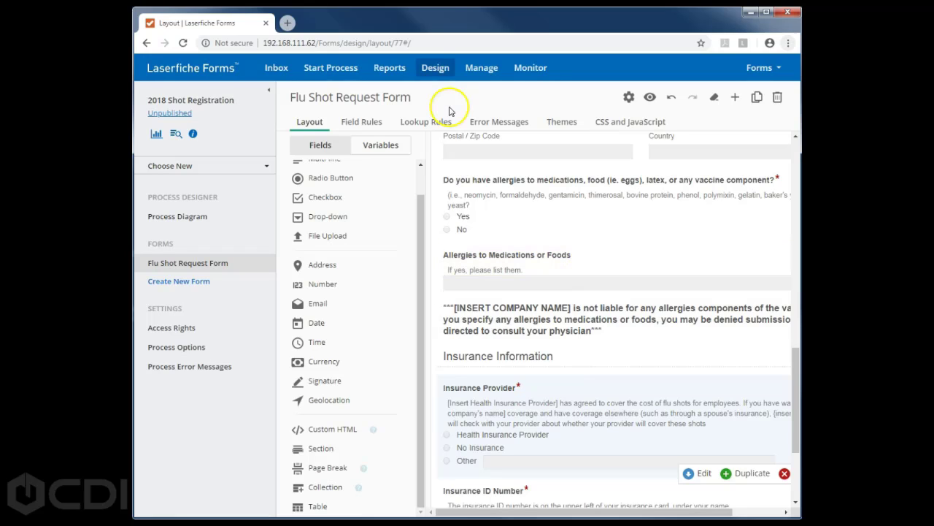
- Review the Flu Shot Request Form's field rules, then check its empty Lookup Rules page
click(312, 124)
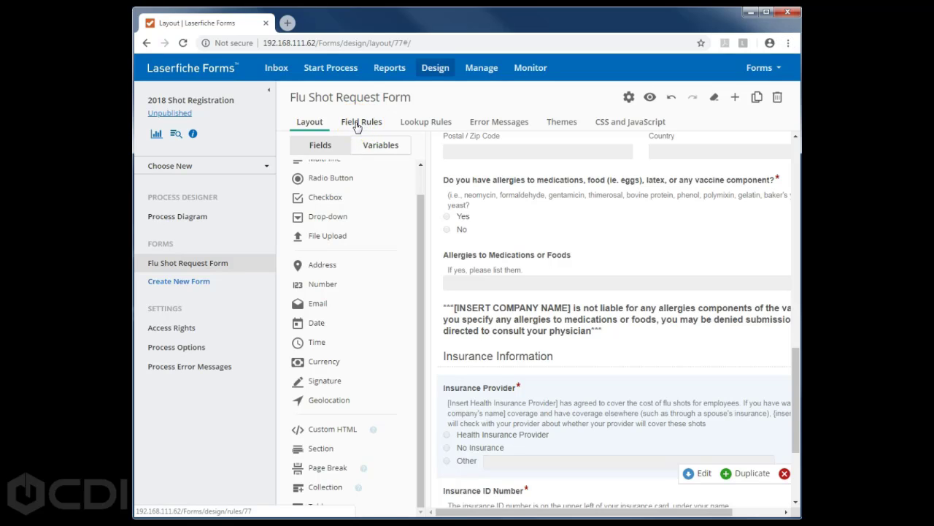
click(357, 123)
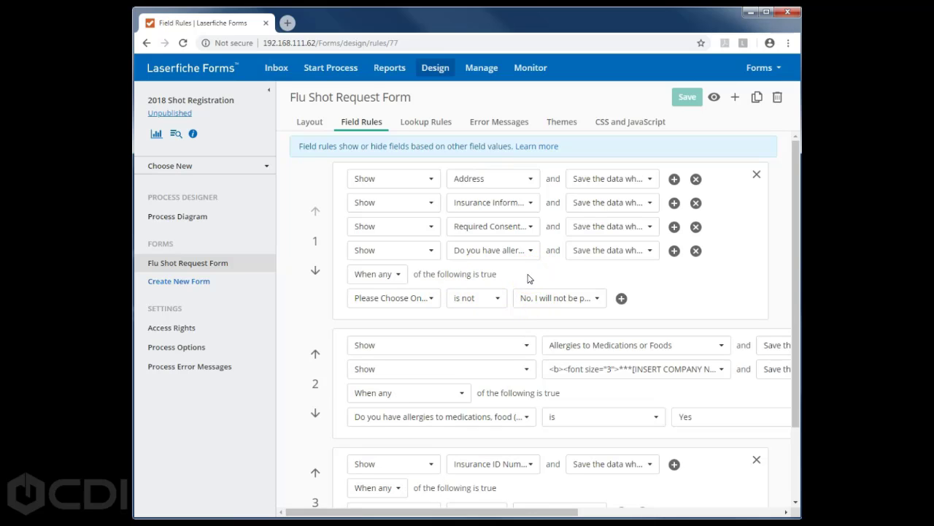
scroll(456, 349, down, 1)
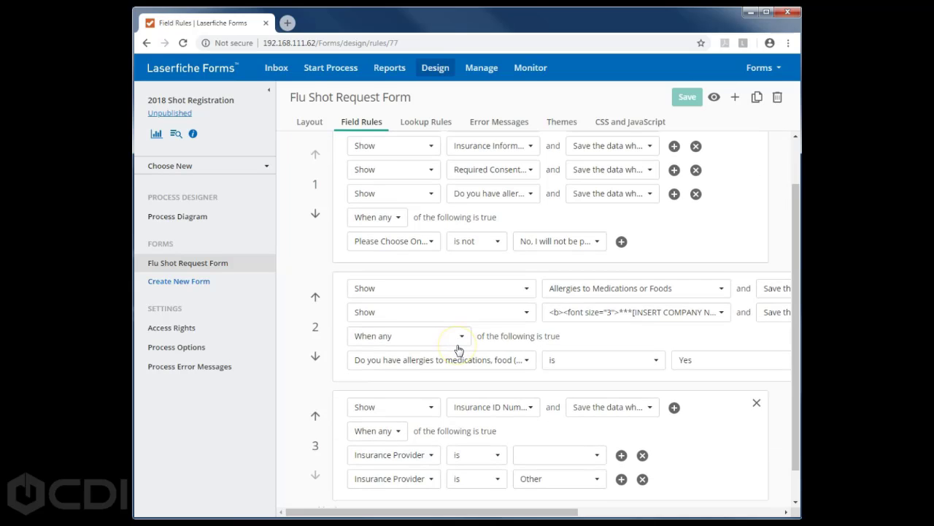
scroll(458, 350, down, 1)
scroll(458, 326, up, 3)
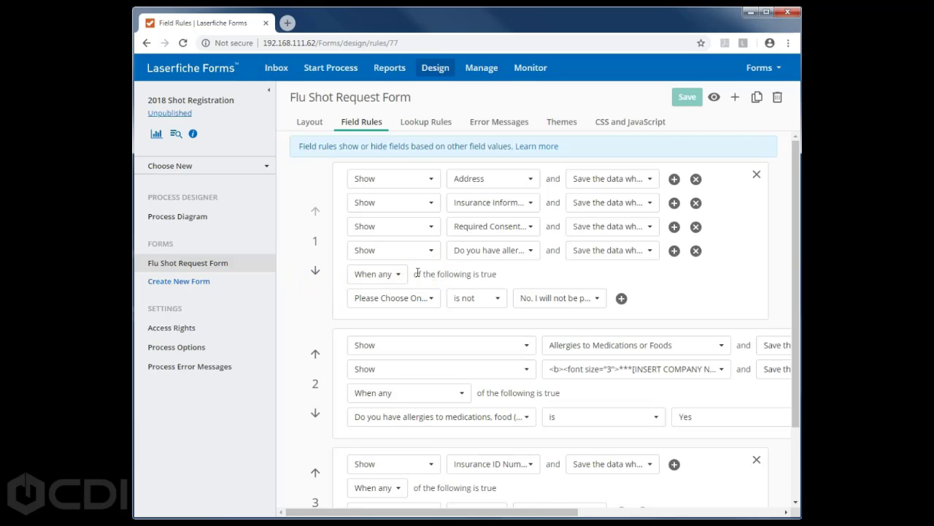
click(421, 125)
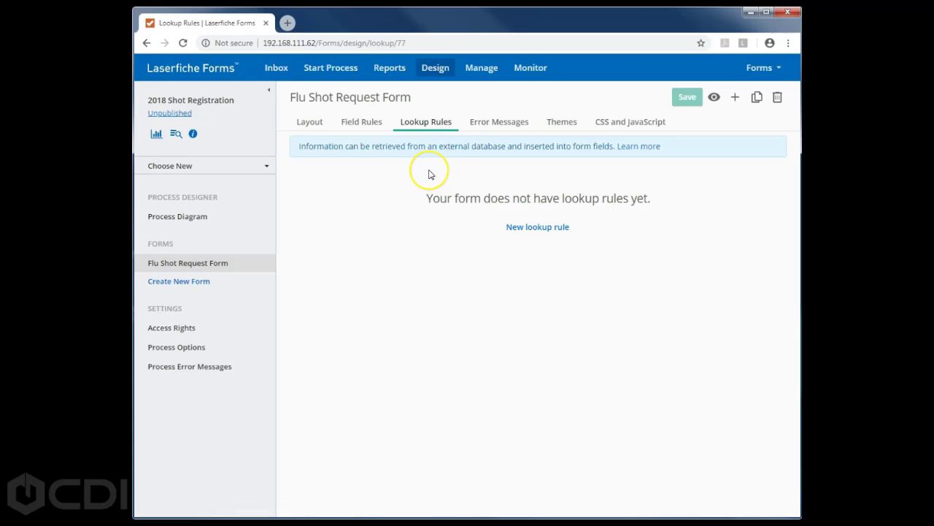
- Start a new lookup rule, then abandon it unsaved to go to custom error messages
click(537, 226)
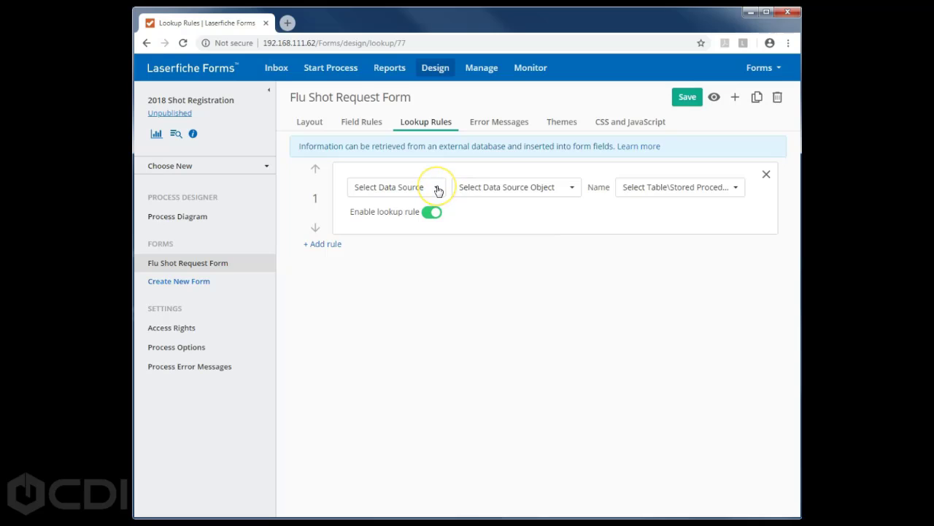
click(437, 189)
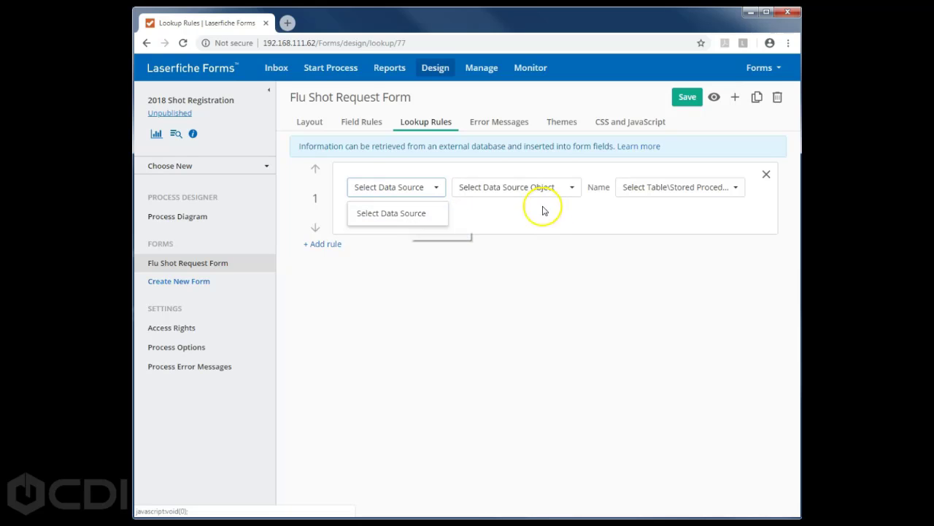
click(495, 122)
click(520, 108)
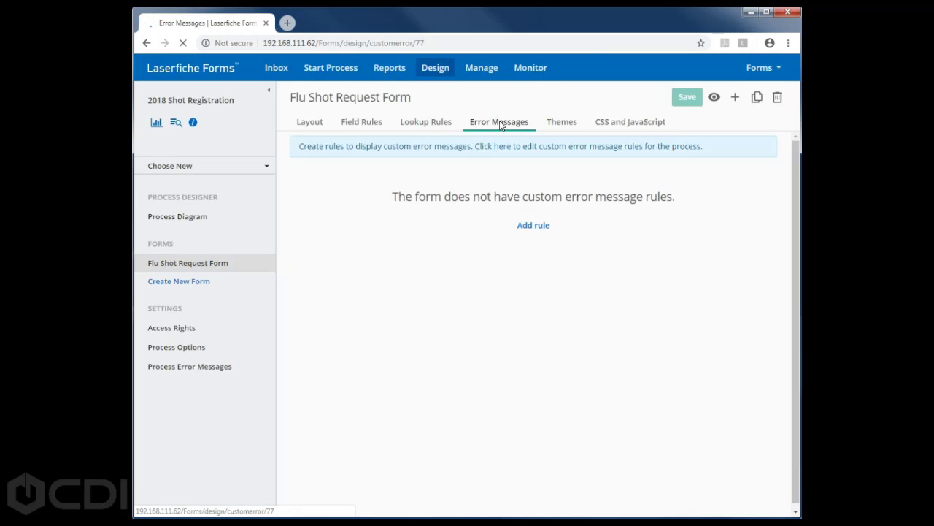
- Begin a custom error message rule with a variable, then discard it for the Themes page
click(527, 226)
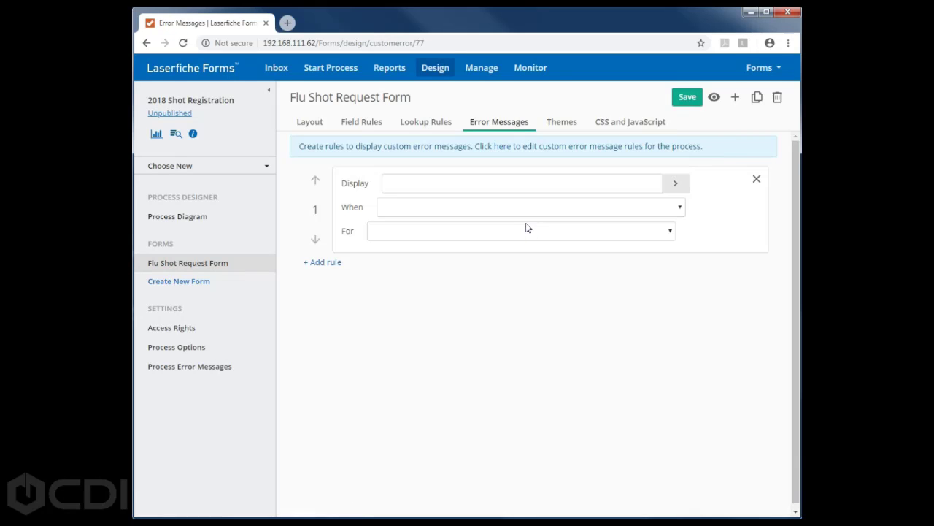
click(674, 184)
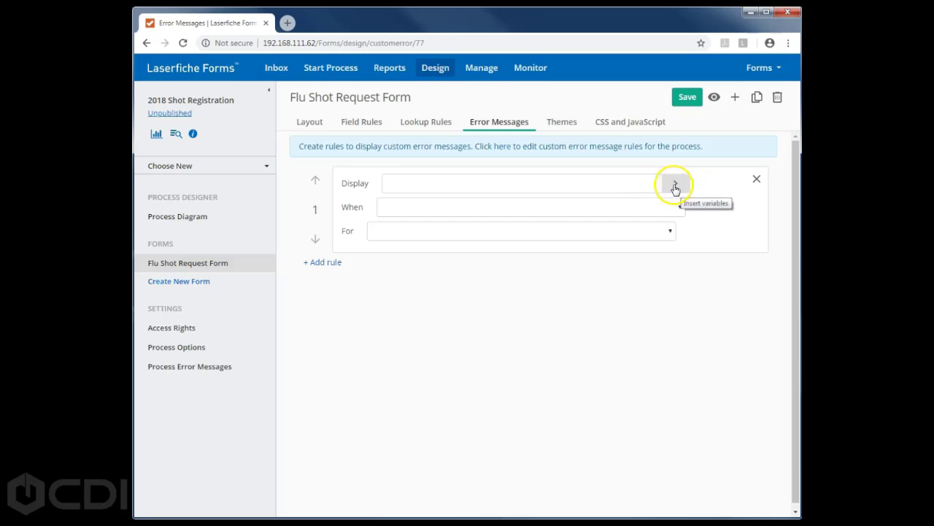
click(557, 211)
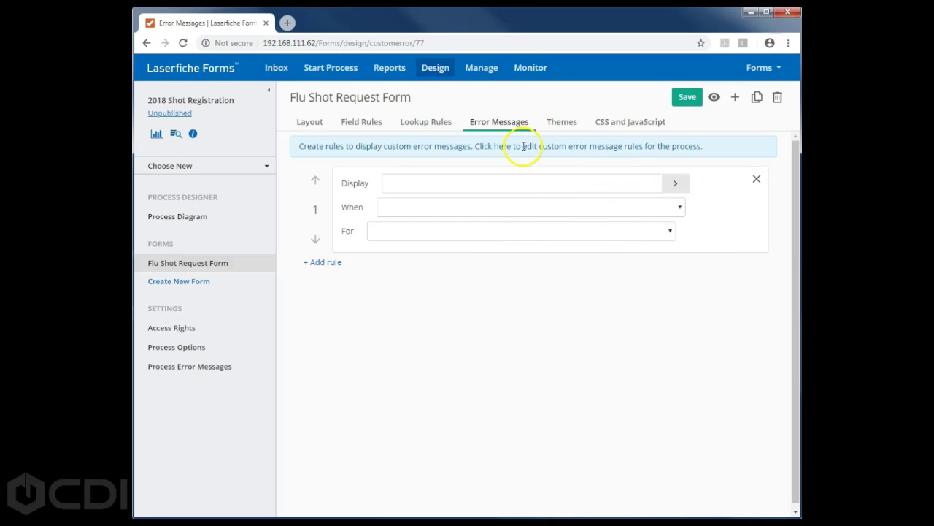
click(562, 121)
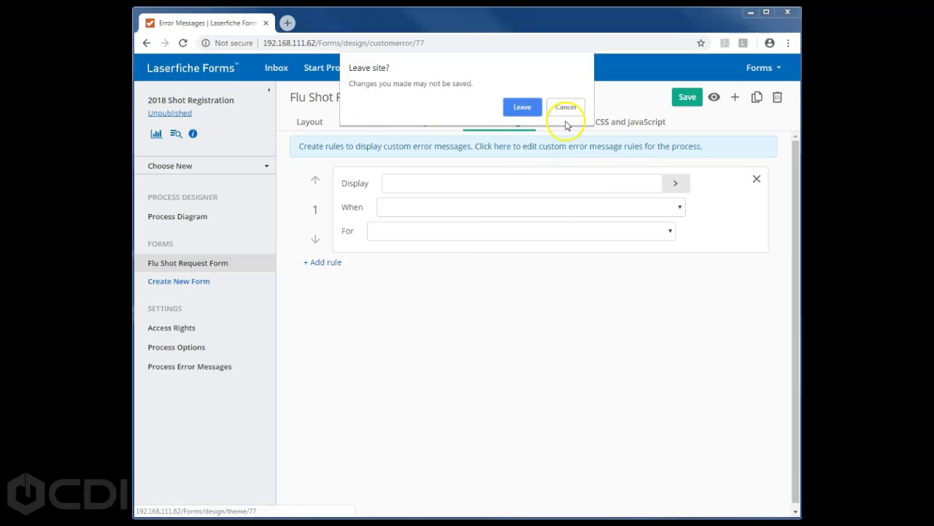
click(521, 107)
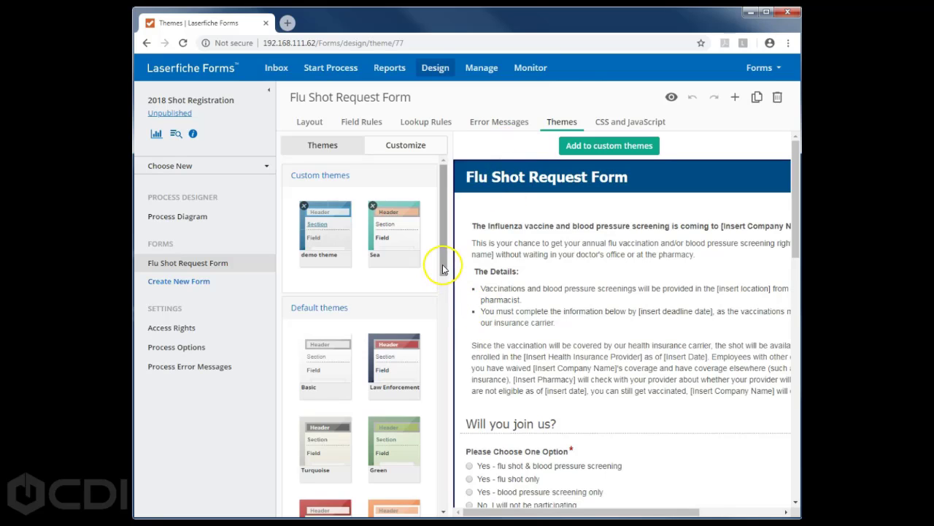
- Apply the Orange theme to the Flu Shot Request Form
scroll(441, 278, down, 2)
scroll(441, 289, down, 3)
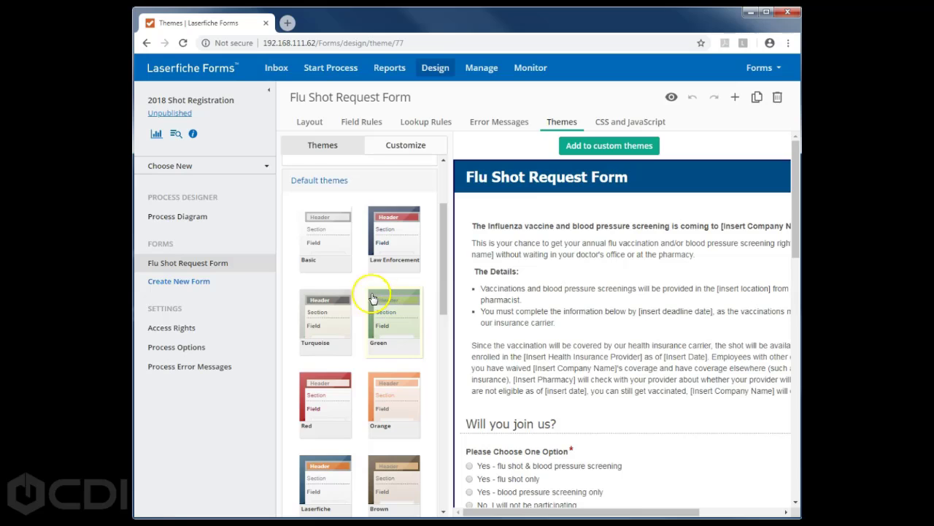
drag(444, 313, 446, 361)
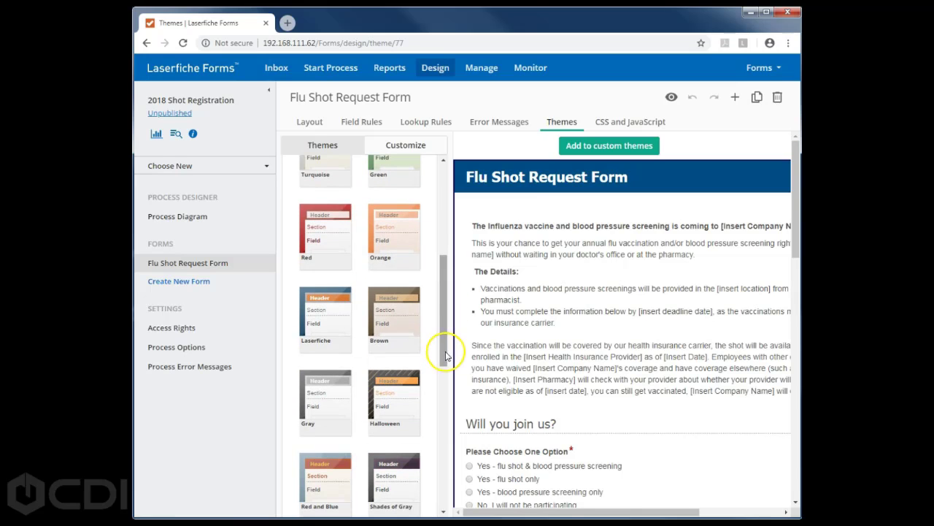
click(389, 231)
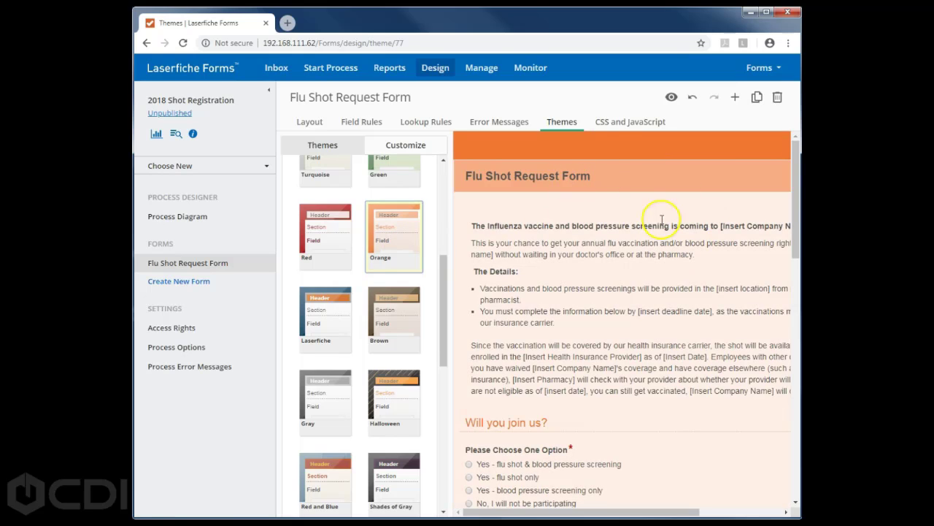
- Set the theme's logo alignment to Right in the customization settings
mouse_move(799, 237)
mouse_down()
mouse_move(796, 308)
mouse_move(794, 233)
mouse_up()
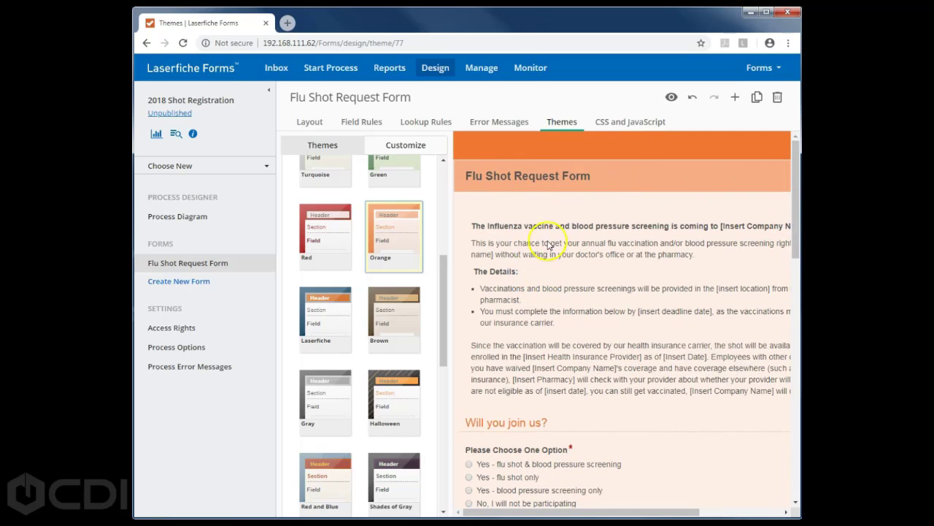
drag(441, 268, 438, 183)
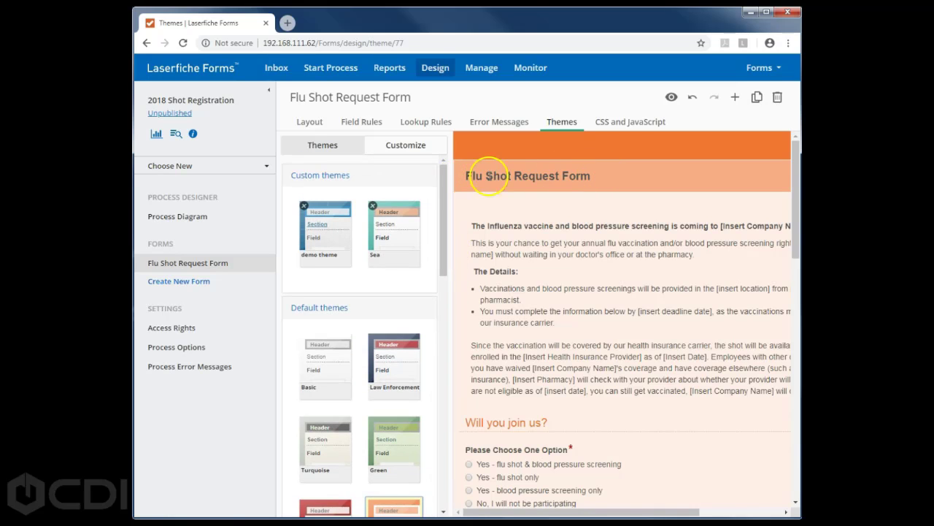
click(406, 148)
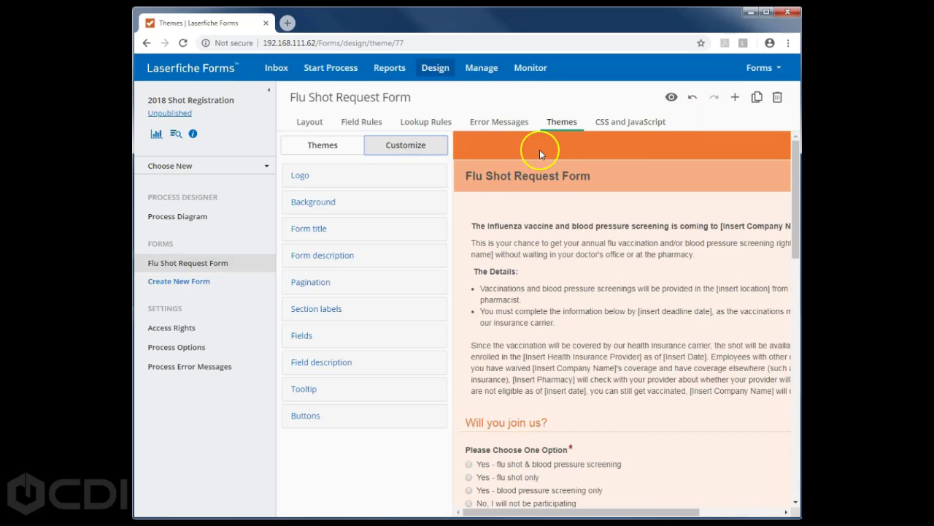
click(299, 176)
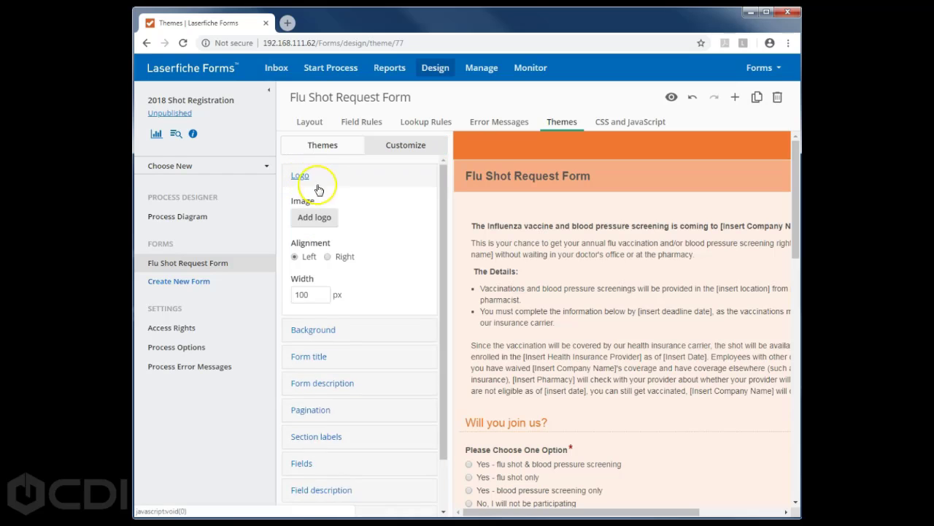
click(328, 256)
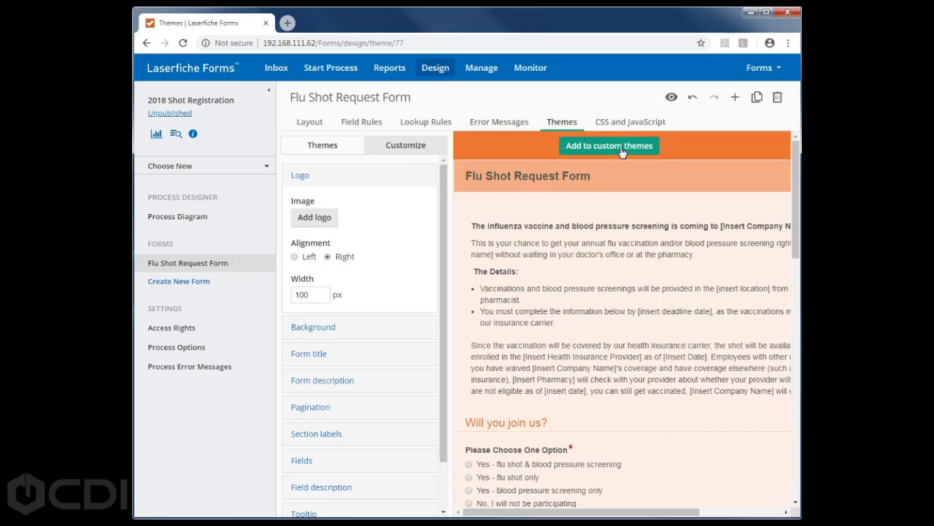
- Switch the form to the Sea custom theme with its teal header
click(323, 145)
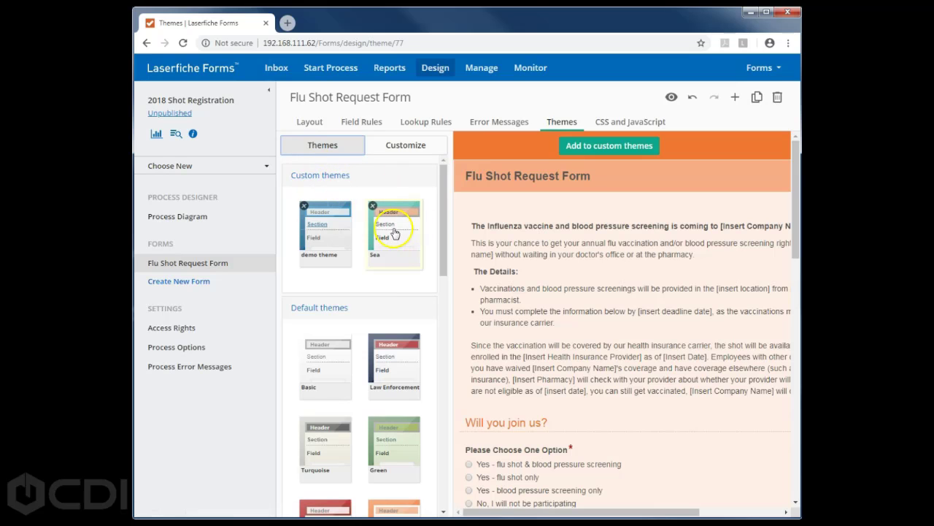
click(400, 208)
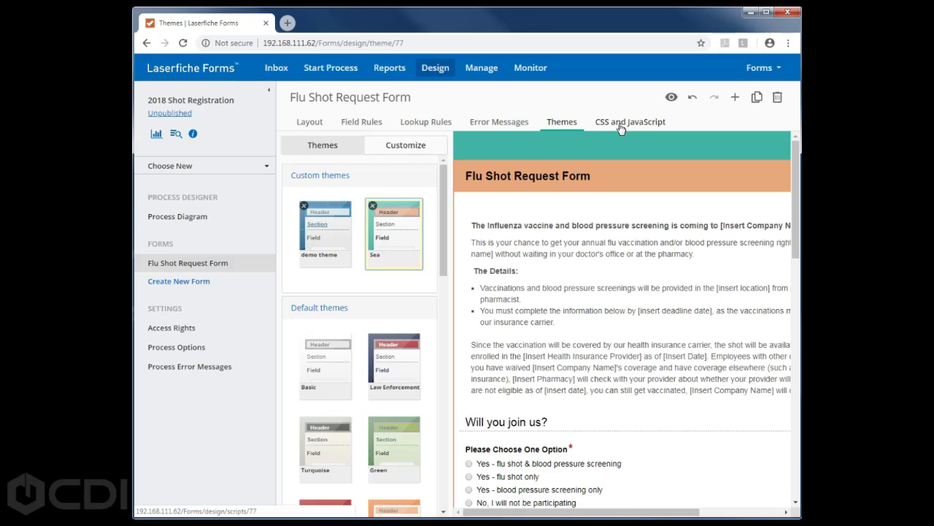
click(620, 128)
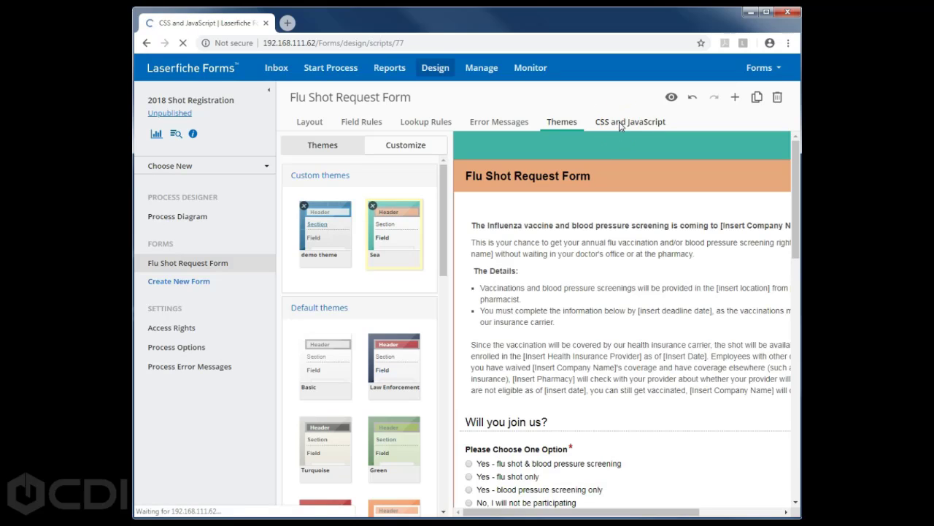
- Enlarge the CSS editor to show the TwoPerLine and ThreePerLine rules, and scroll the preview
click(636, 122)
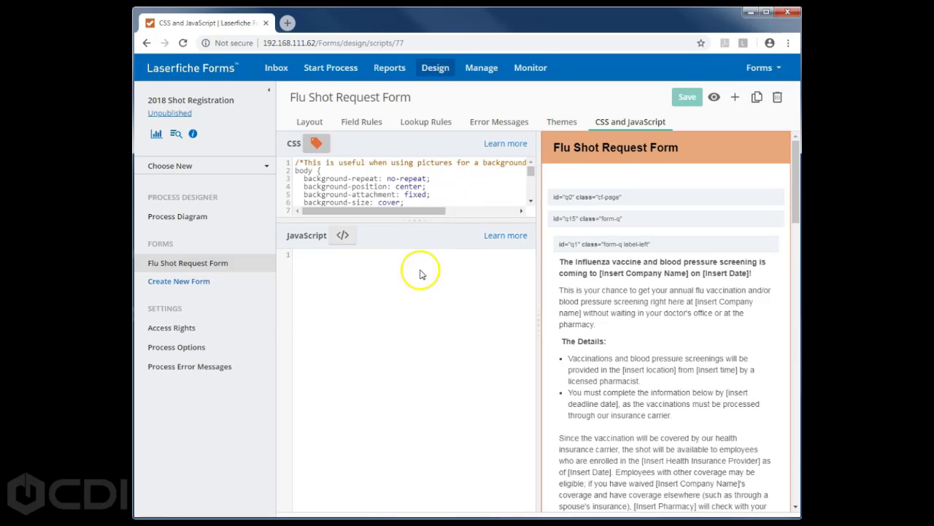
drag(420, 219, 417, 302)
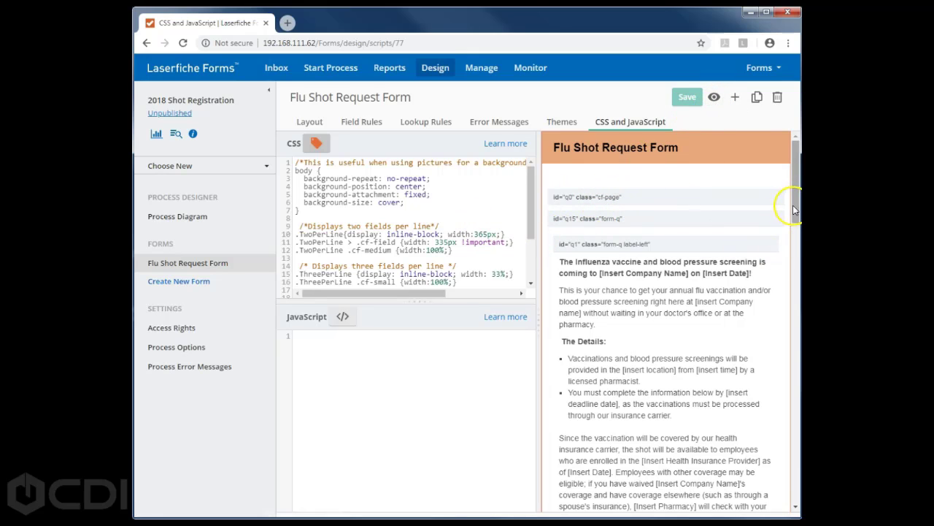
drag(794, 201, 787, 299)
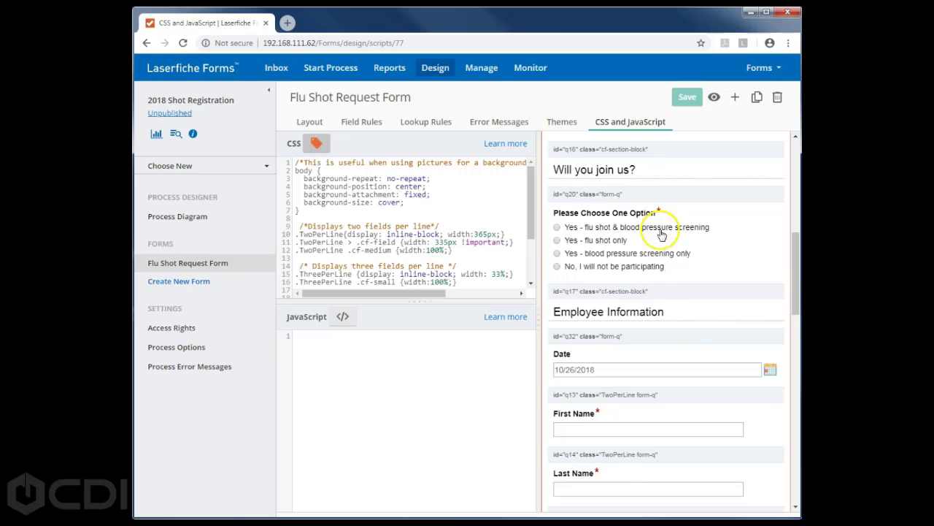
click(714, 96)
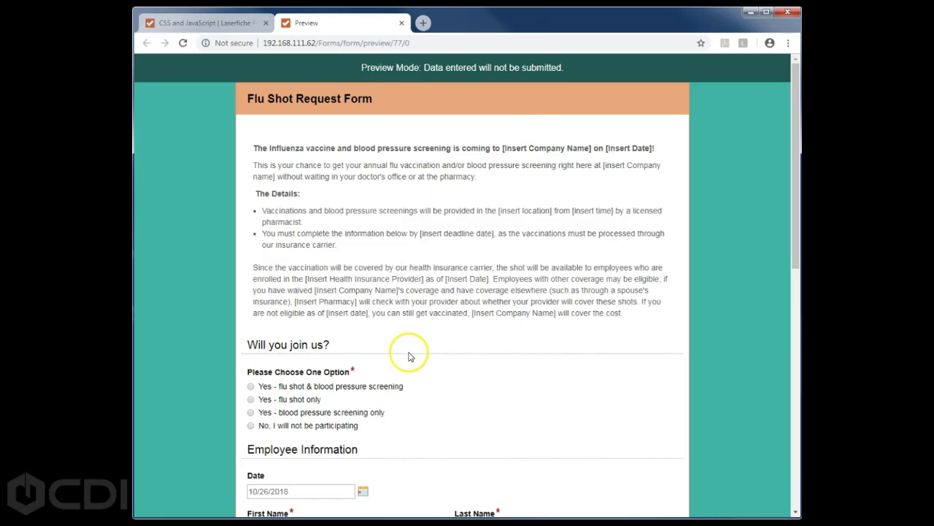
scroll(409, 356, down, 2)
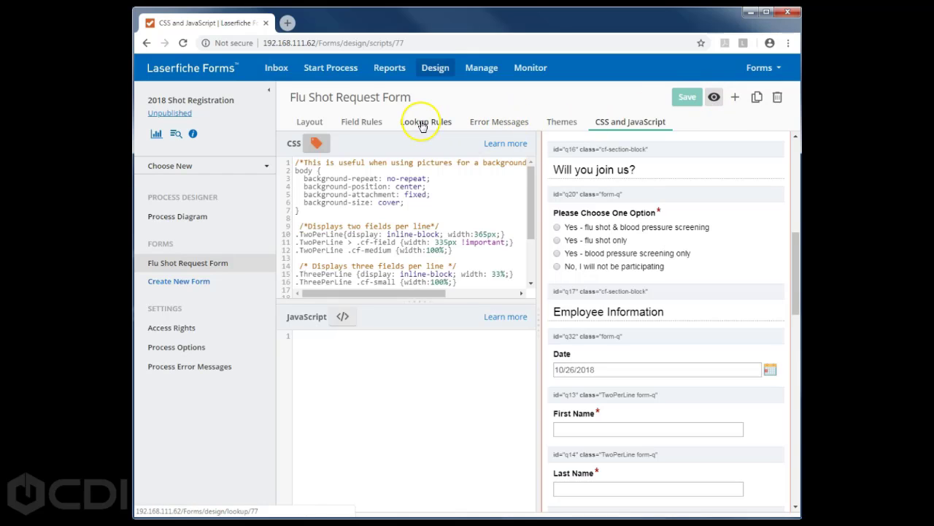
- Check the form's field rules, then view the 2018 Shot Registration process's Access Rights
click(366, 123)
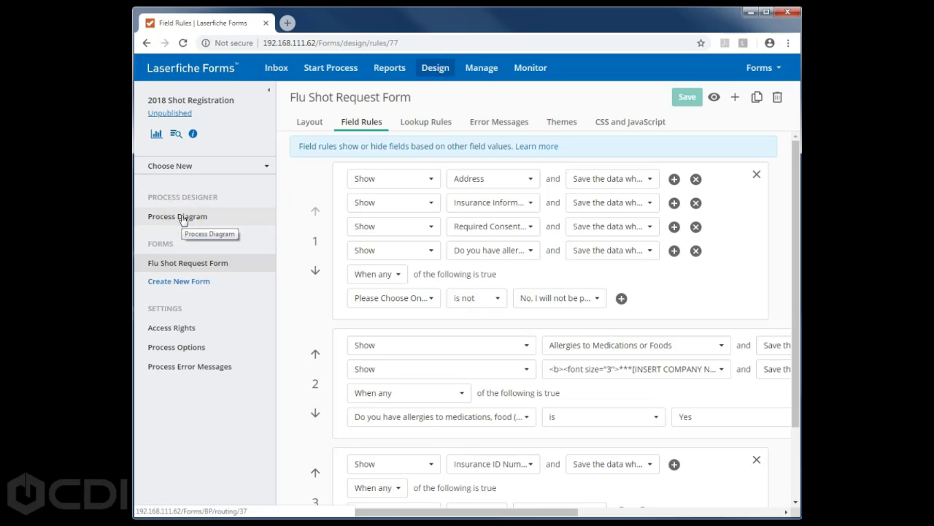
click(189, 330)
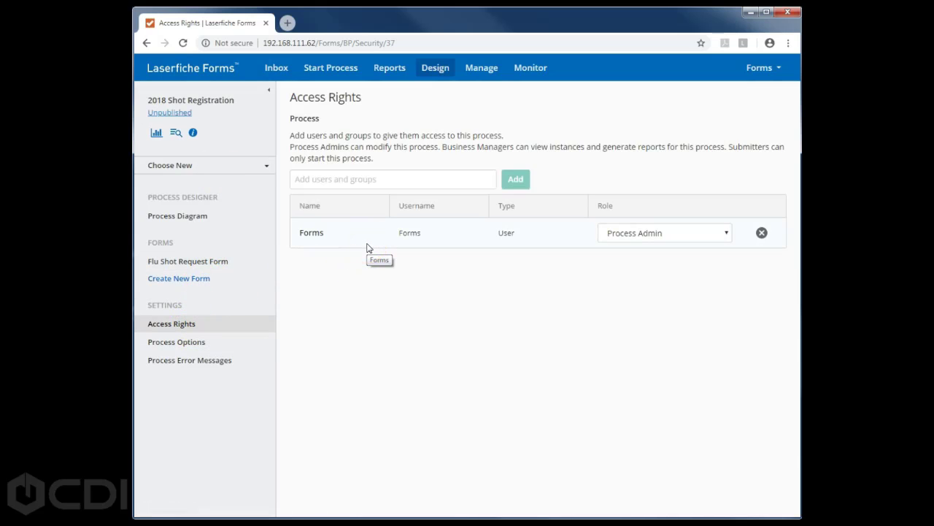
- Search for a user and add them to 2018 Shot Registration with the Submitter role
click(360, 183)
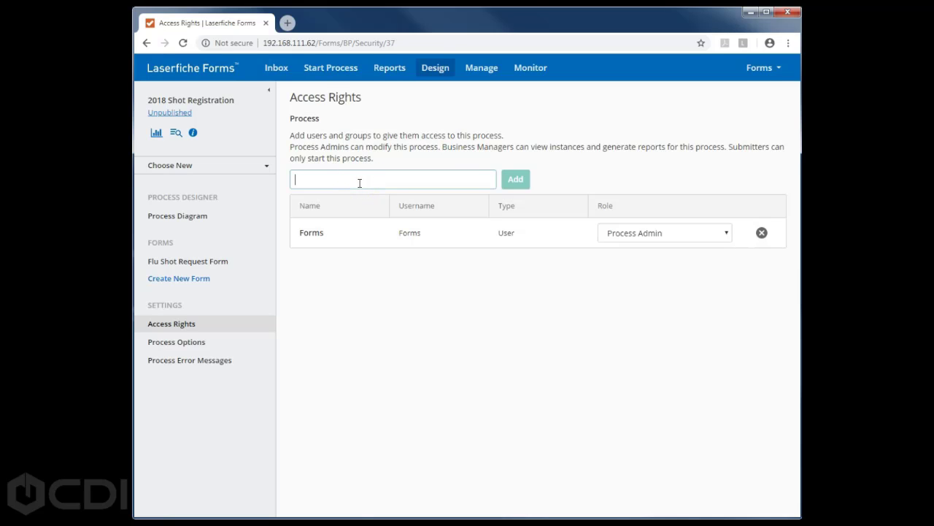
text(mith)
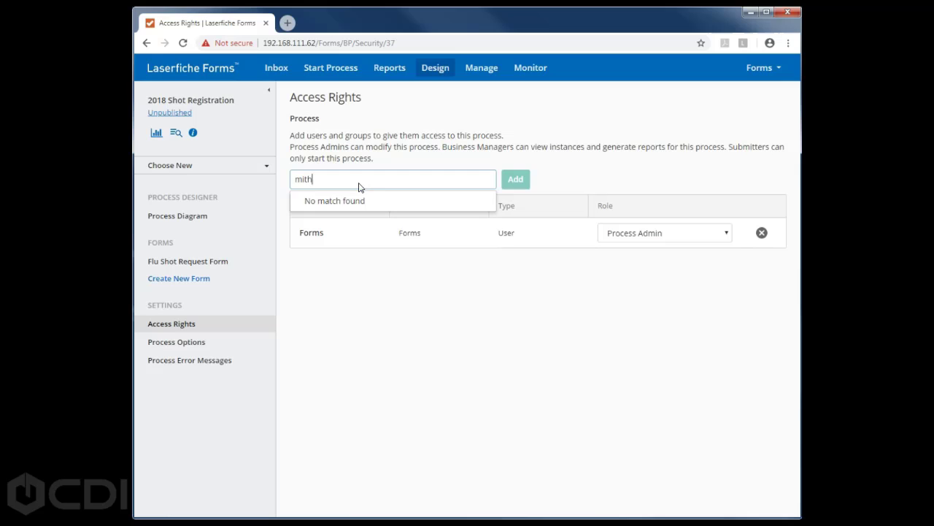
key(BackSpace)
click(361, 206)
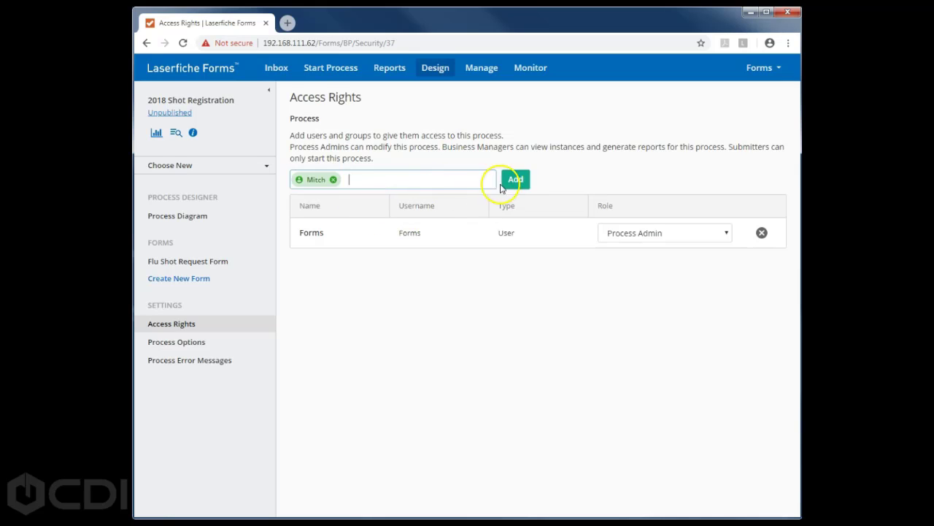
click(515, 179)
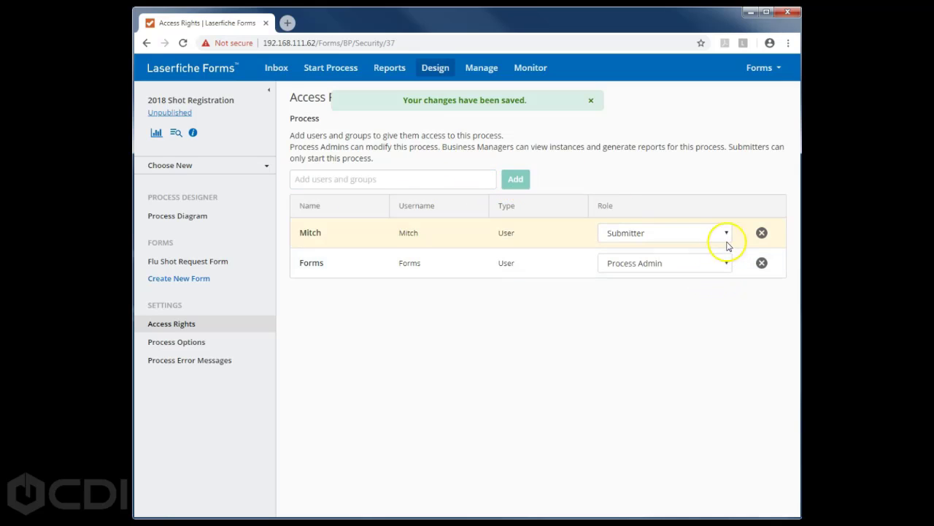
click(727, 234)
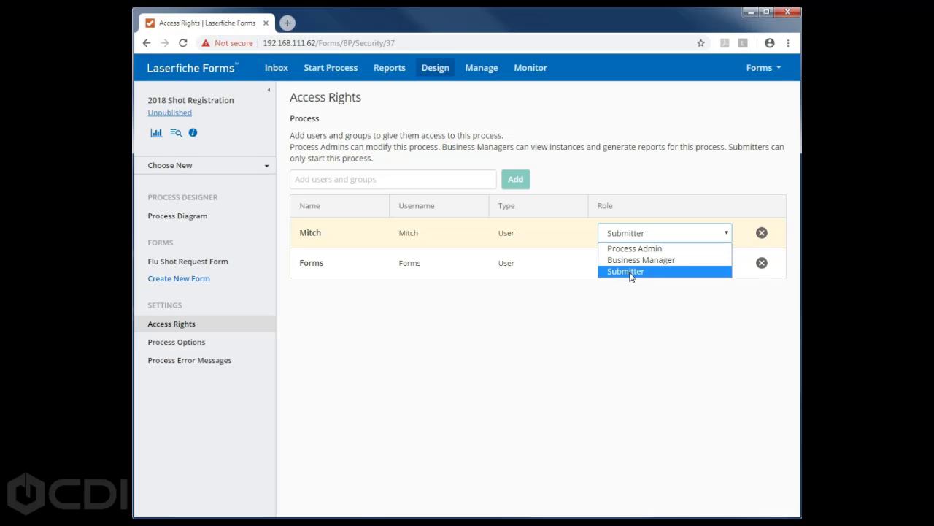
click(626, 271)
click(183, 341)
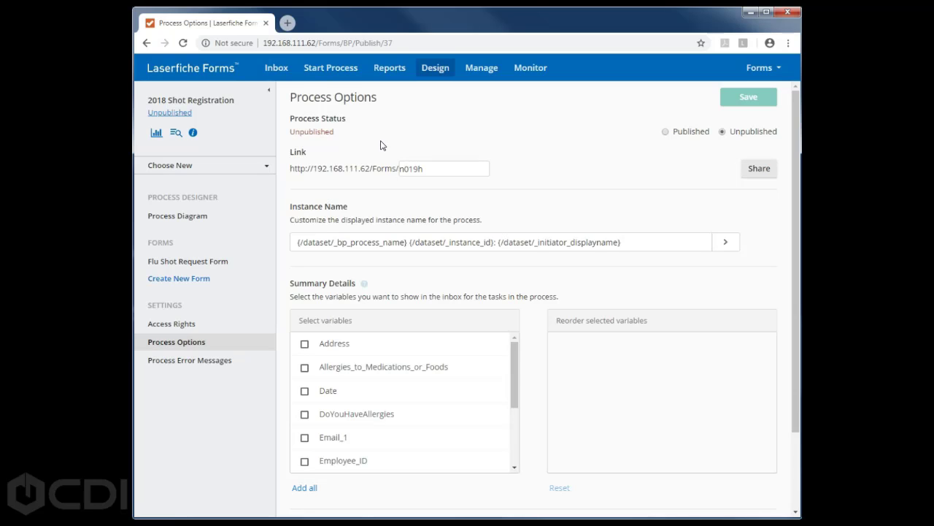
- Set the 2018 Shot Registration process status to Published and save it
click(666, 133)
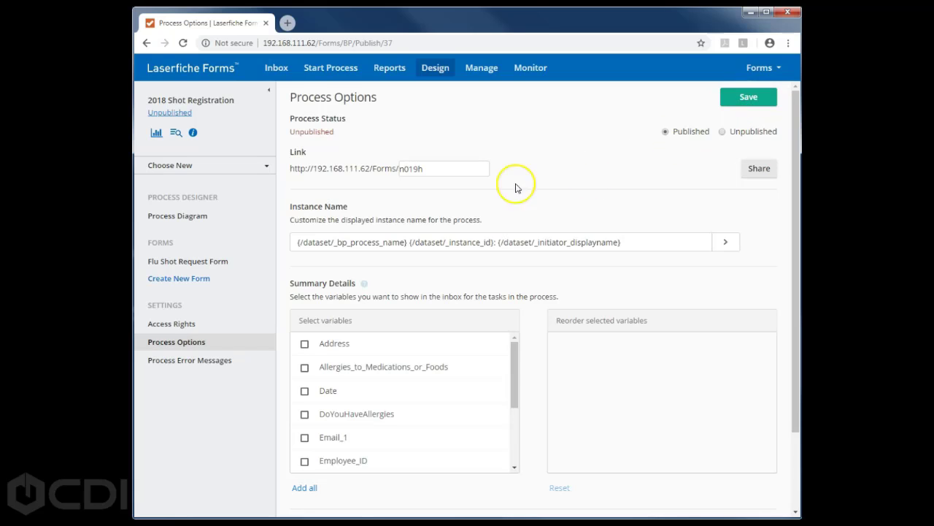
drag(431, 169, 392, 168)
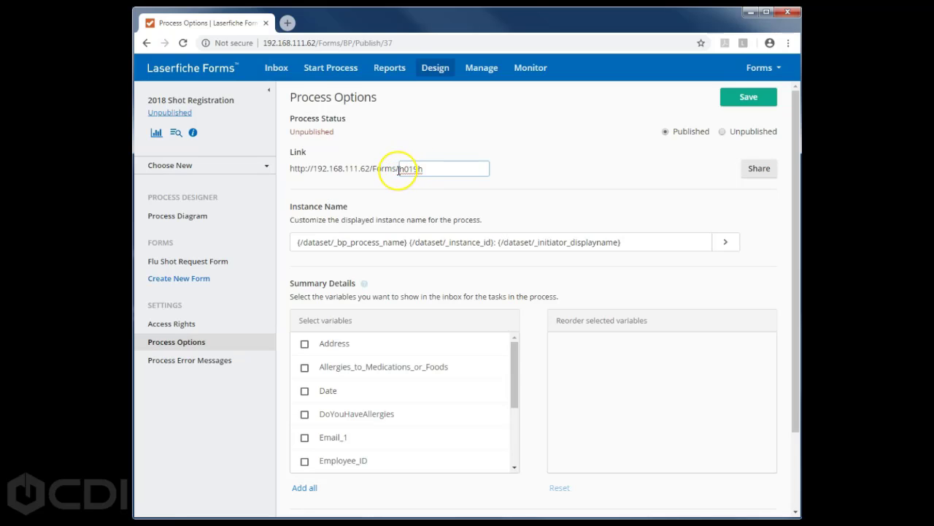
drag(426, 169, 398, 169)
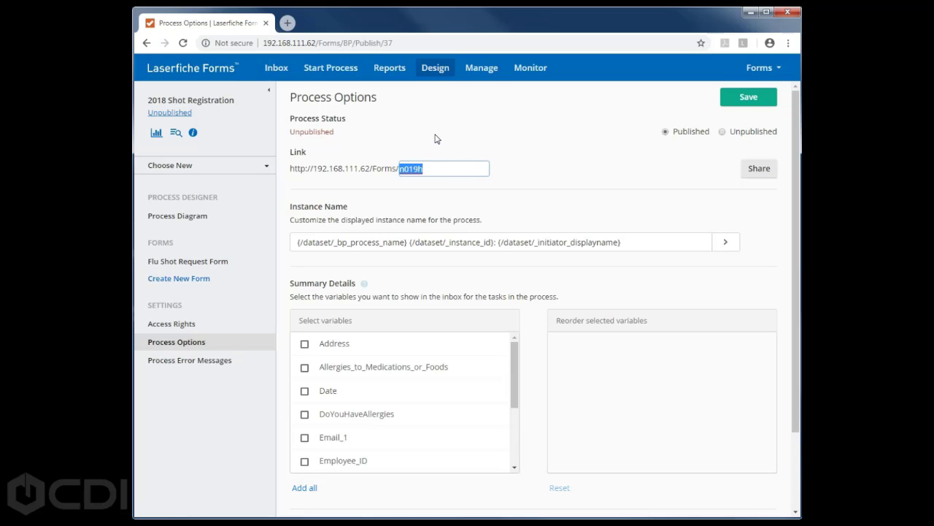
click(514, 182)
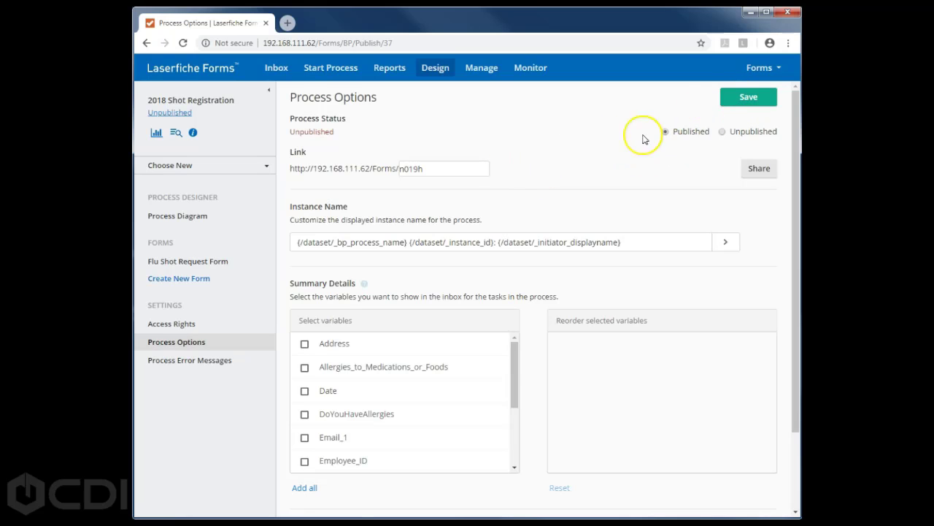
click(746, 95)
- Review the process's share link and its embed code
click(756, 170)
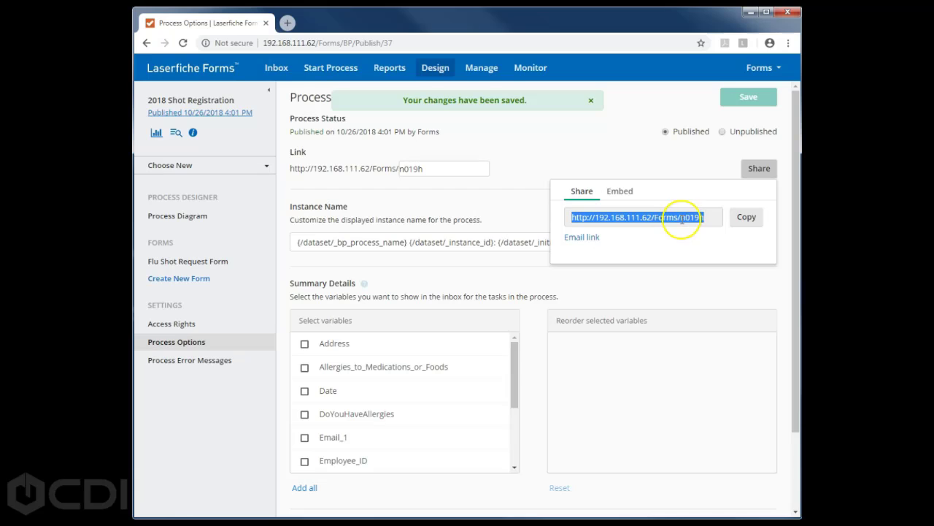
click(620, 191)
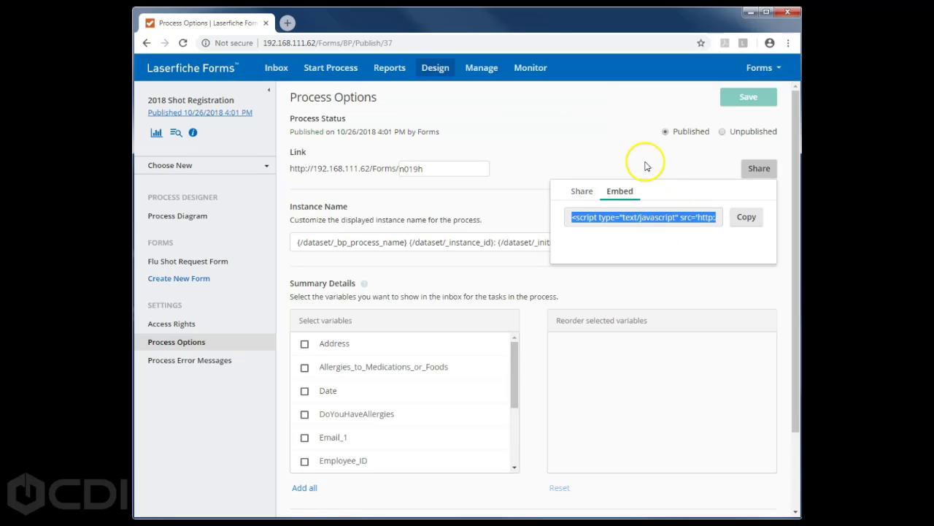
click(530, 169)
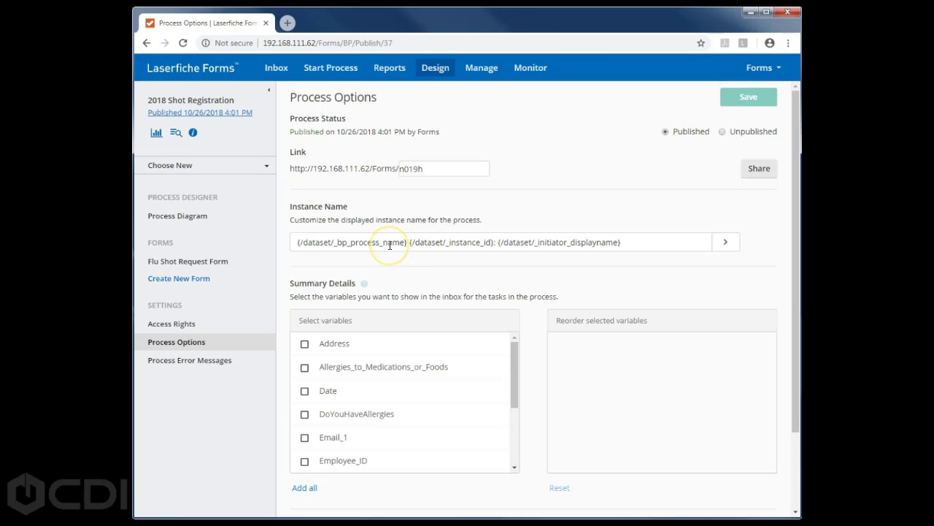
double_click(394, 244)
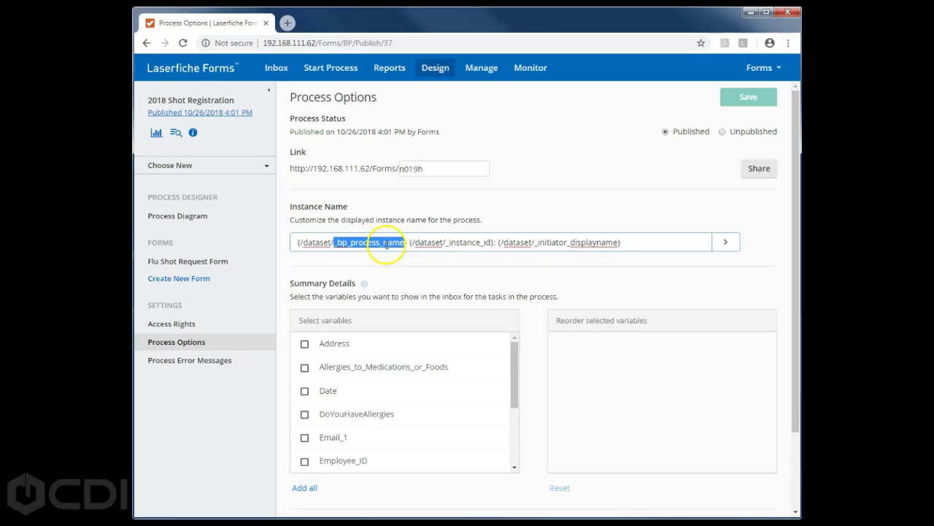
click(467, 243)
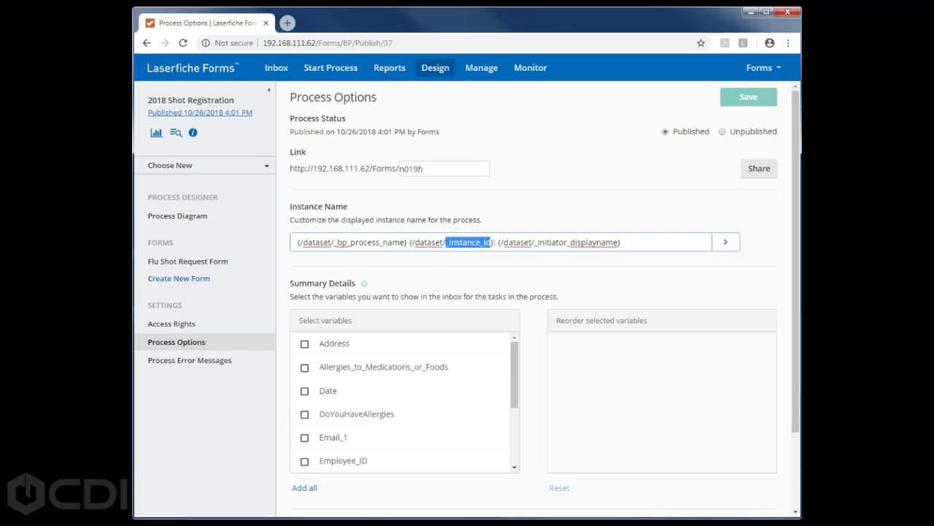
drag(496, 243, 491, 244)
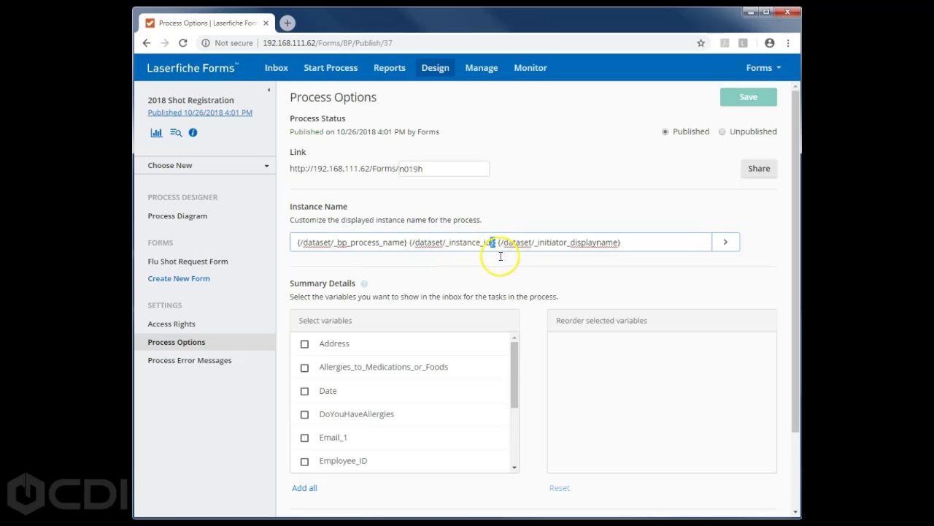
double_click(589, 243)
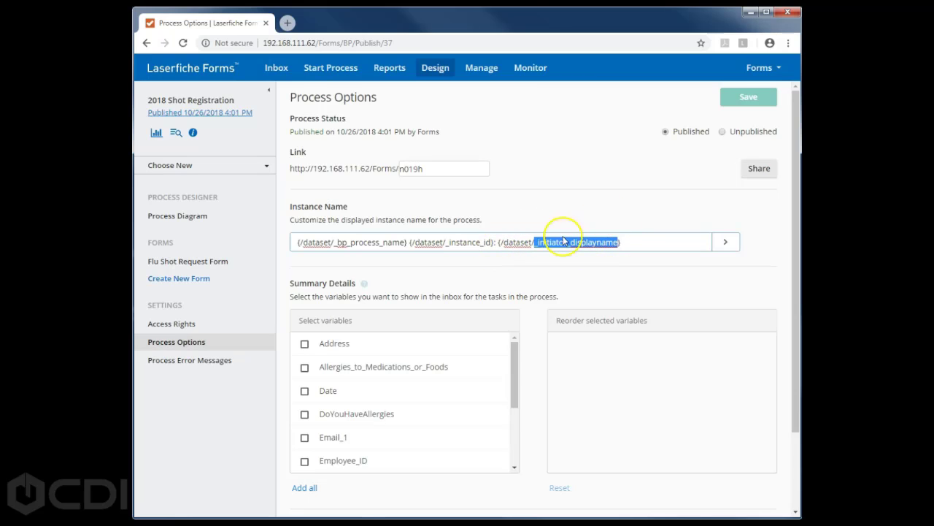
click(727, 245)
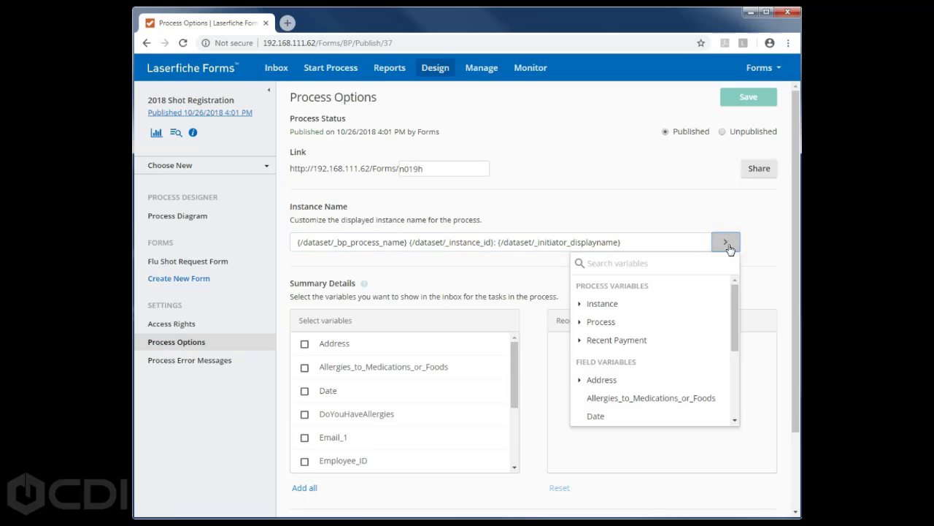
drag(735, 309, 733, 353)
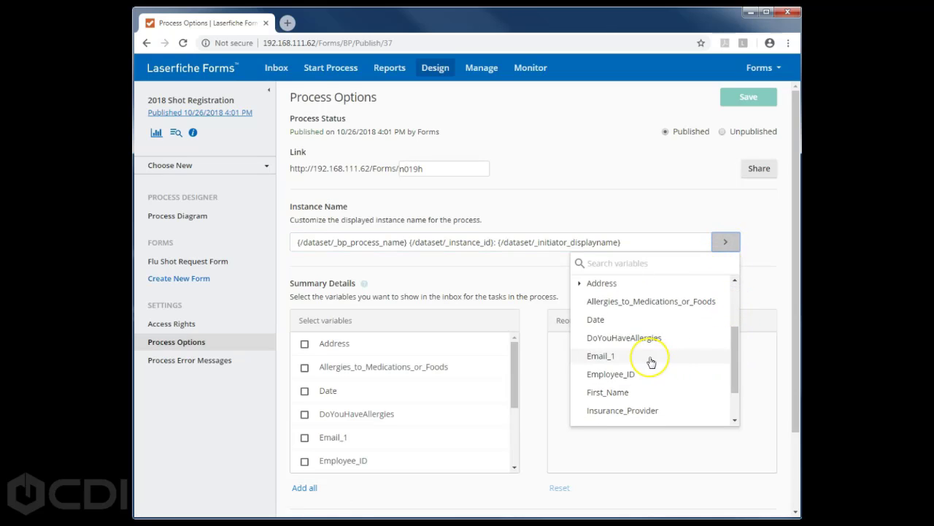
click(454, 283)
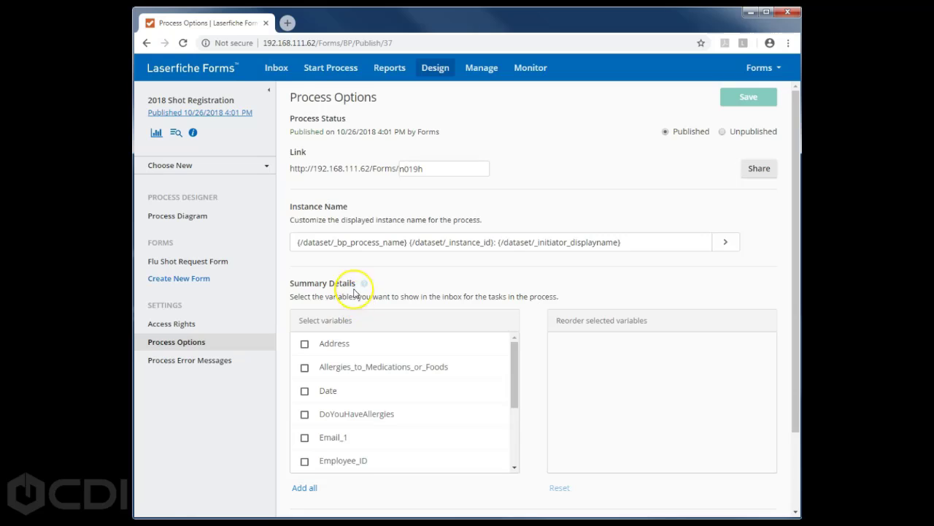
mouse_move(365, 287)
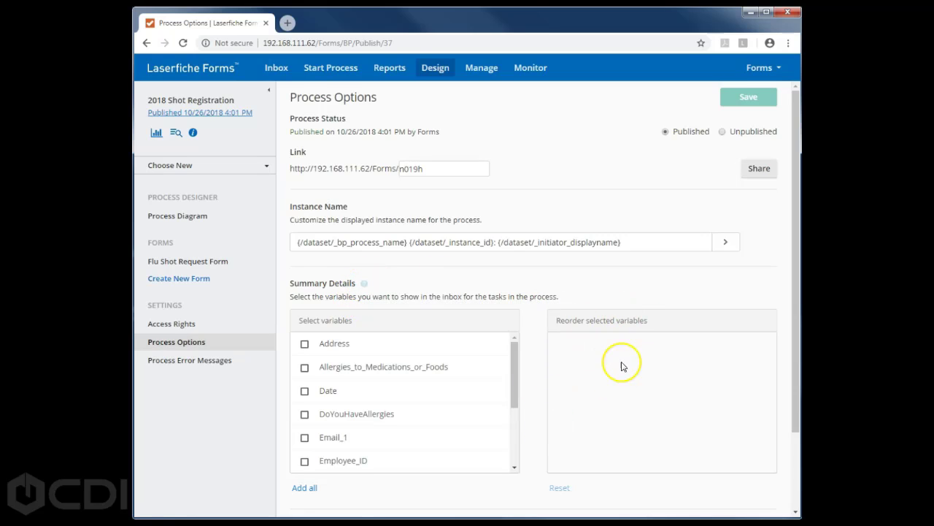
- Show Email_1 and DoYouHaveAllergies as inbox summary details, reorder them, and save the process
scroll(798, 356, down, 1)
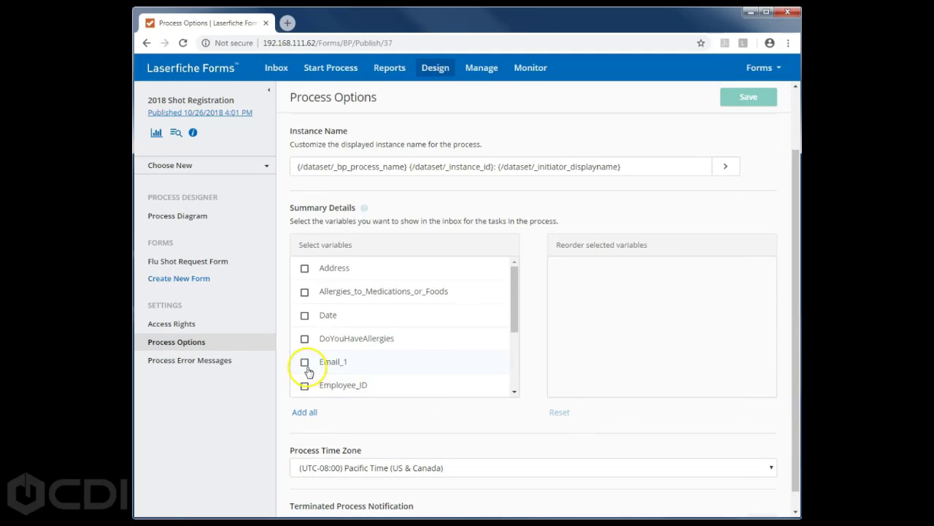
click(305, 363)
click(305, 338)
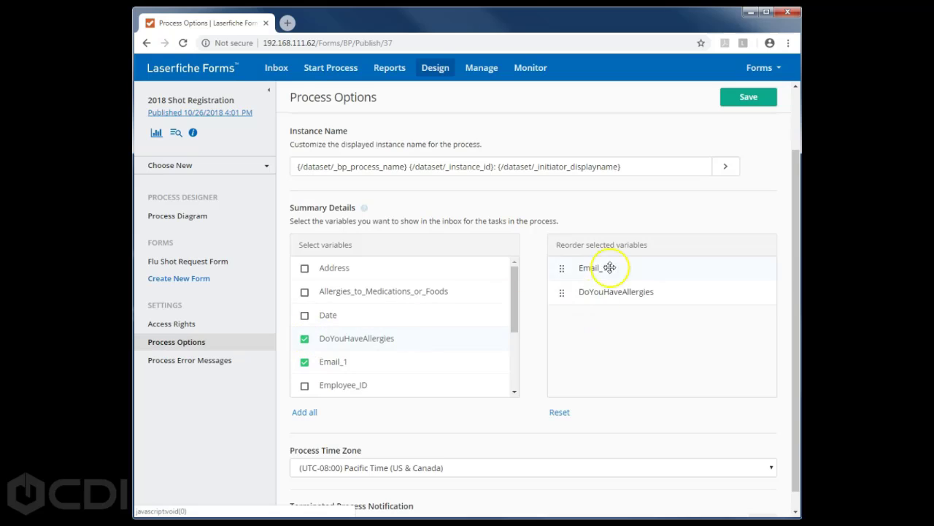
drag(562, 292, 625, 244)
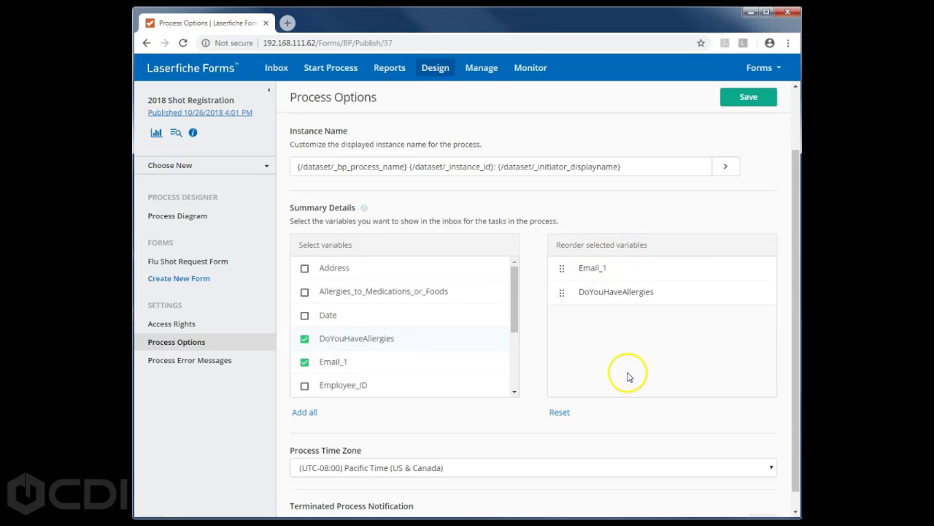
scroll(793, 365, down, 1)
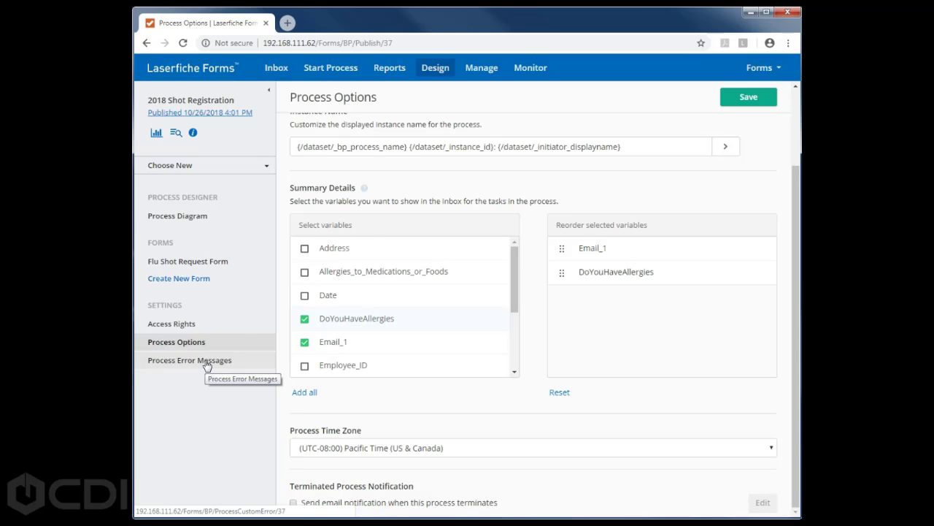
scroll(511, 195, up, 2)
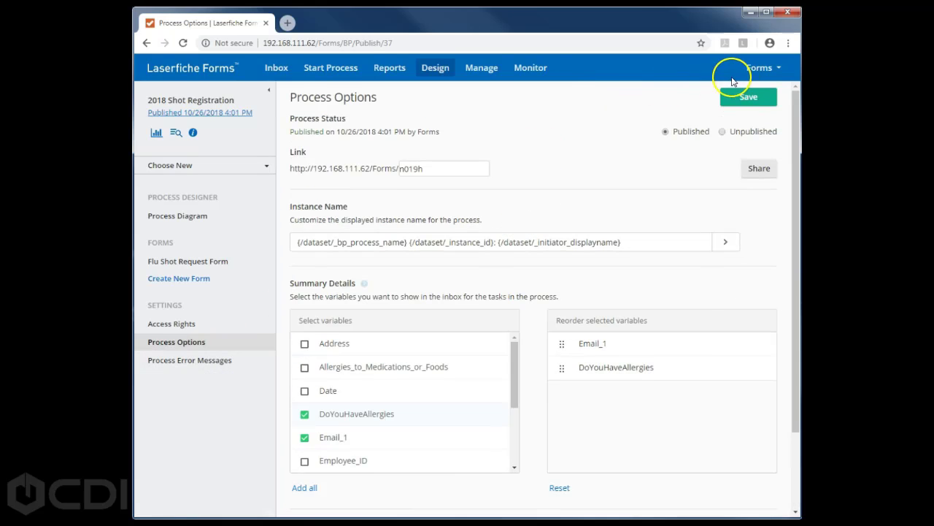
click(327, 73)
click(568, 109)
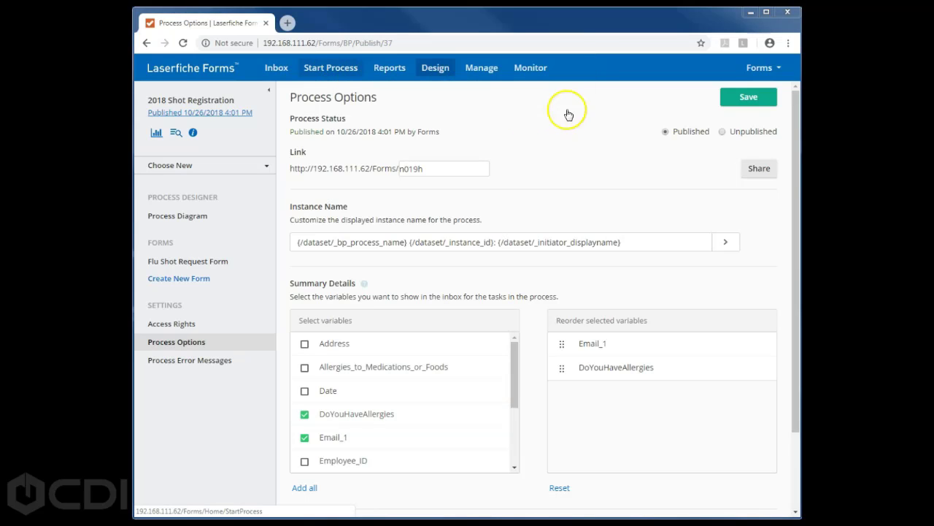
click(747, 96)
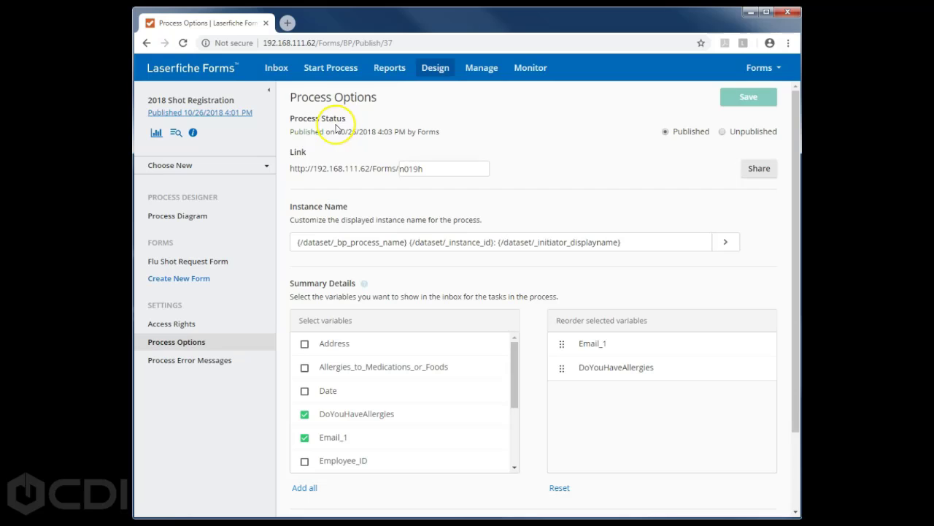
- Star 2018 Shot Registration and unstar Expense Reimbursement and Flu Shot Registration in Start Process
click(333, 73)
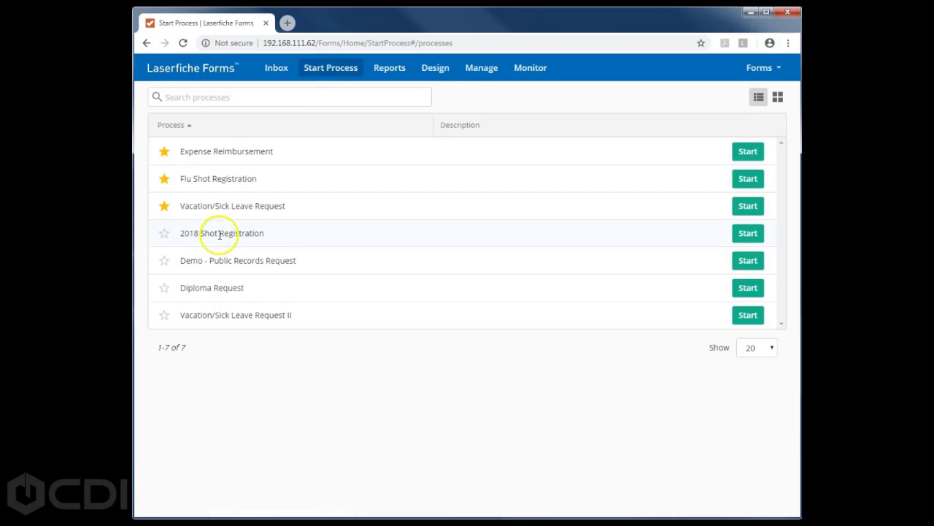
click(164, 232)
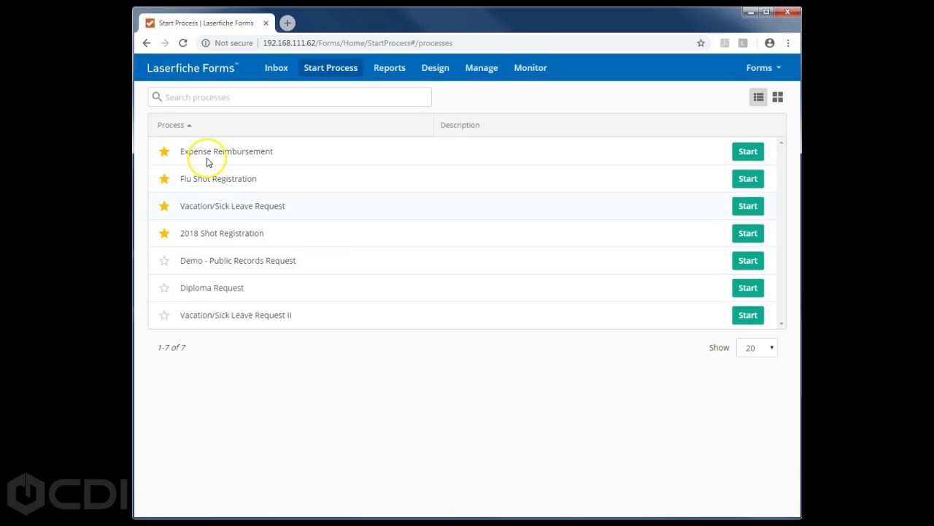
click(165, 151)
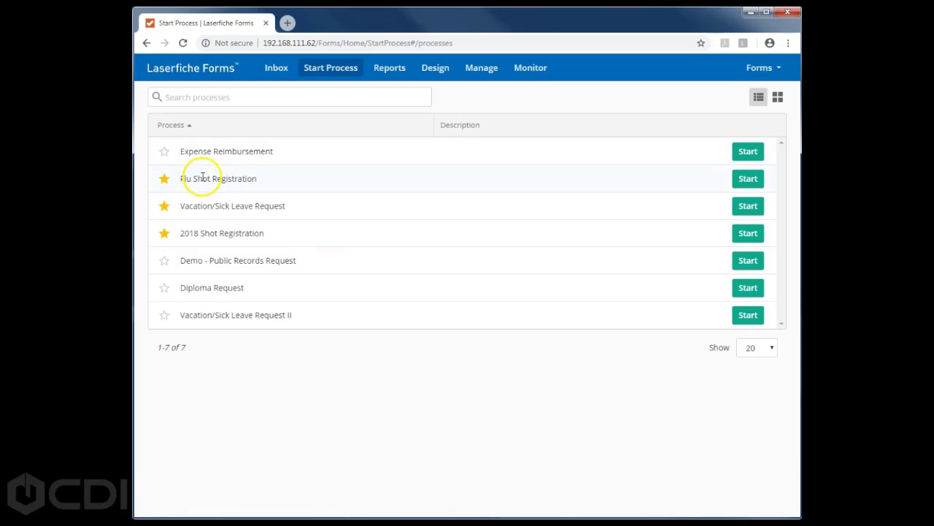
click(165, 178)
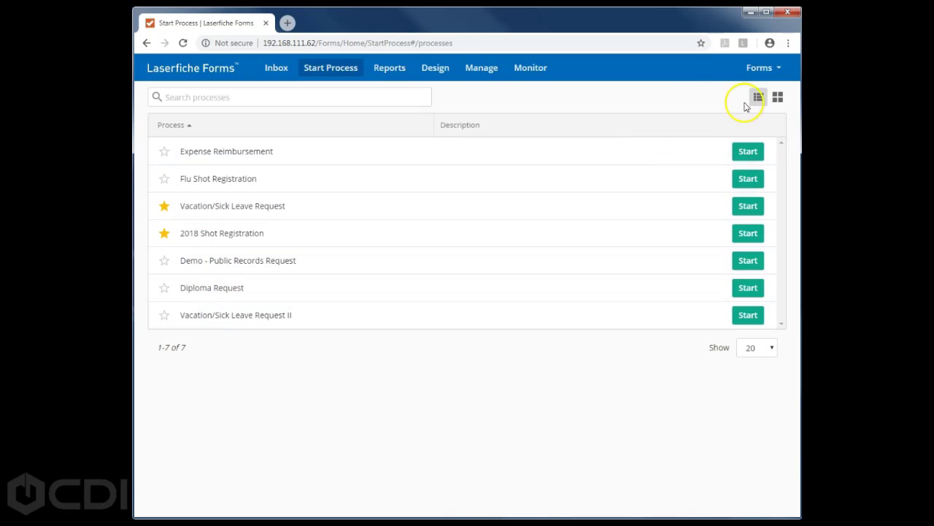
- Switch the Start Process list to thumbnail grid view showing form previews
click(778, 98)
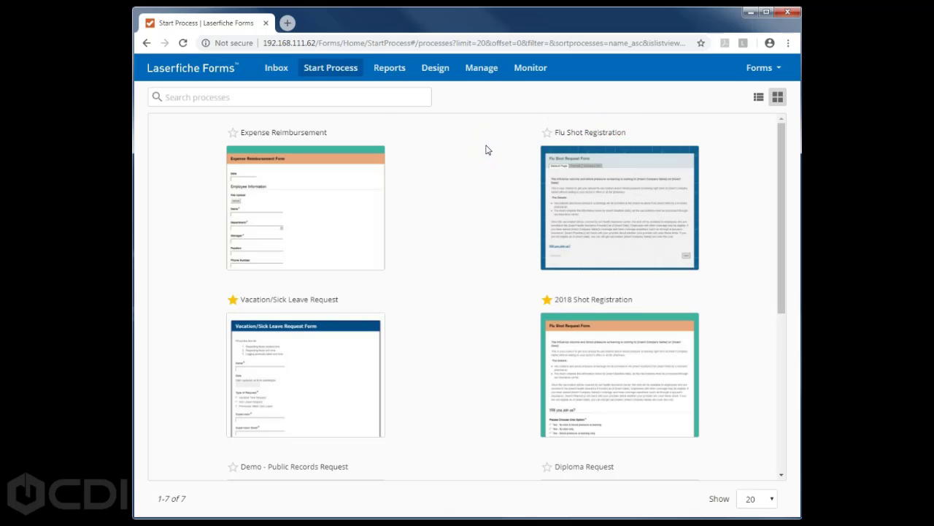
scroll(488, 150, down, 3)
scroll(489, 150, up, 2)
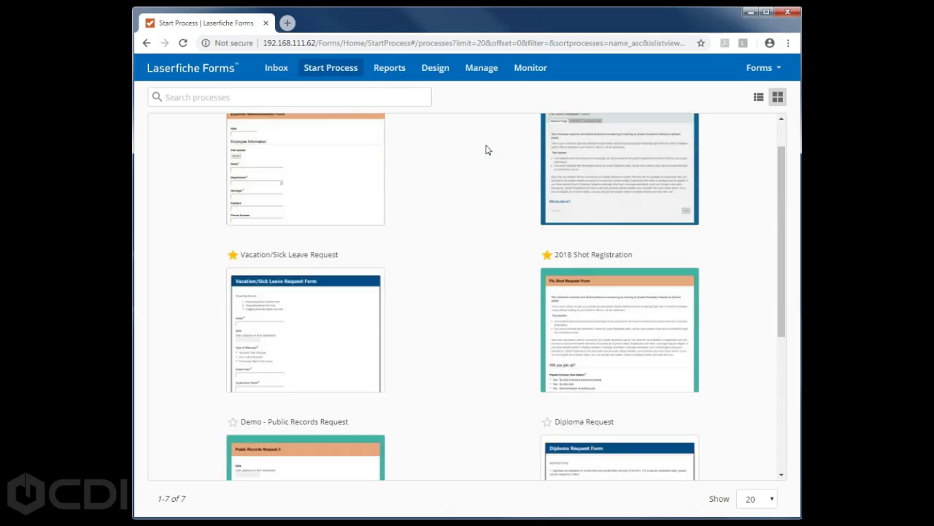
scroll(488, 150, up, 1)
mouse_move(351, 200)
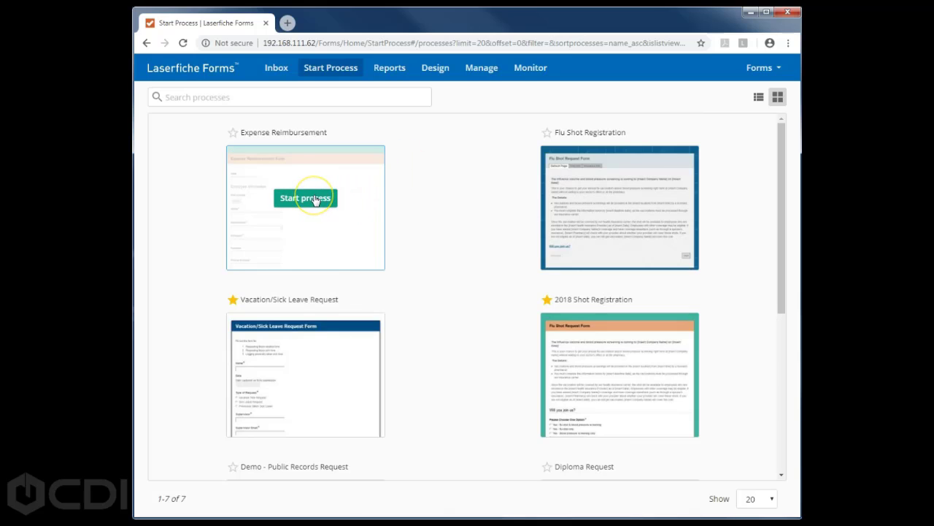